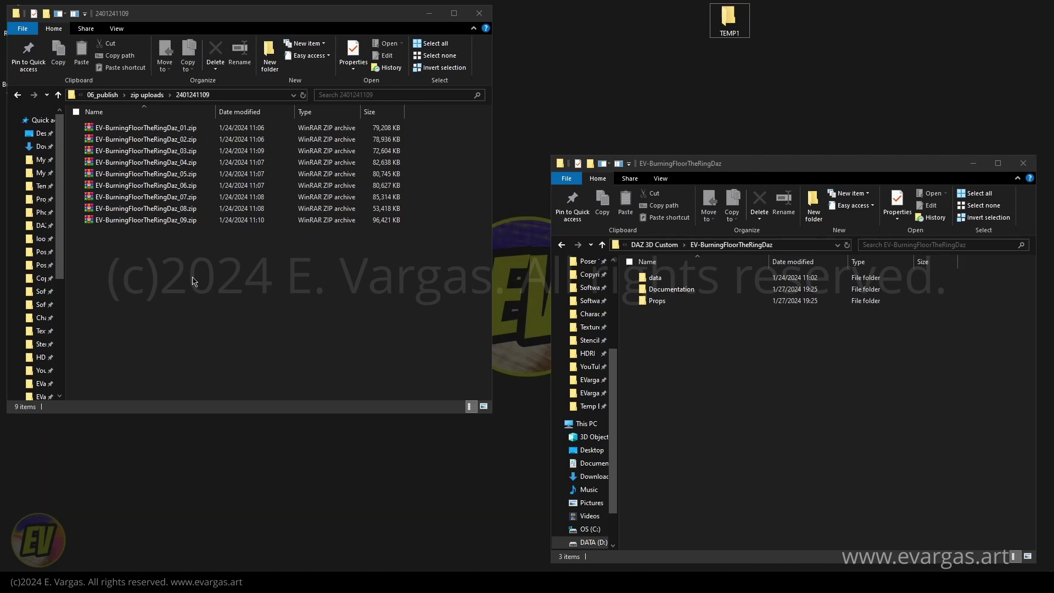
# Step: Review the EV-BurningFloorTheRingDaz zip archives and check the path of the folder they are extracted to
pyautogui.moveTo(164, 277); pyautogui.dragTo(189, 127)
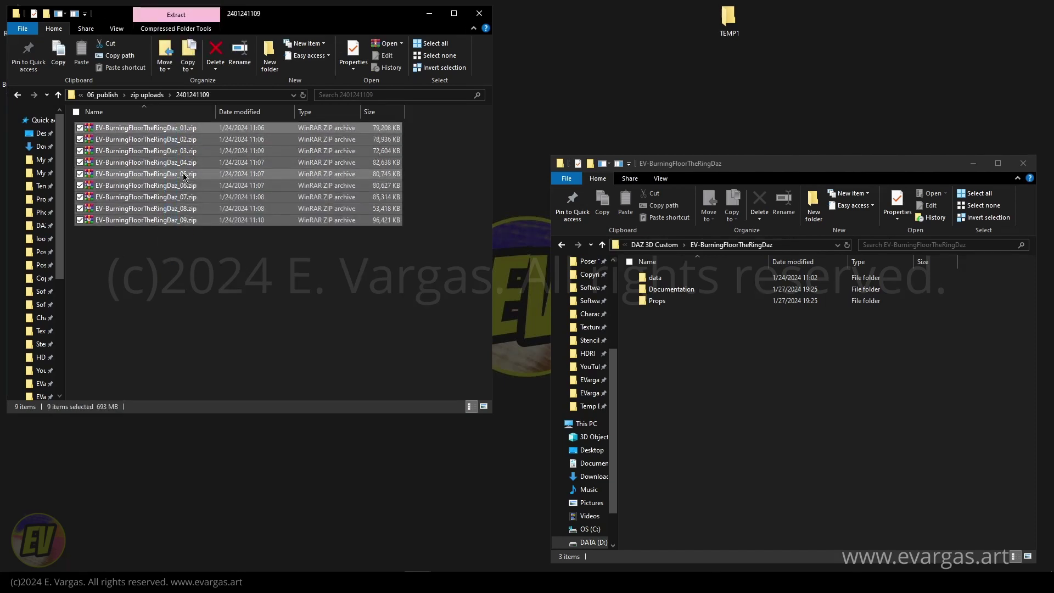
pyautogui.click(275, 292)
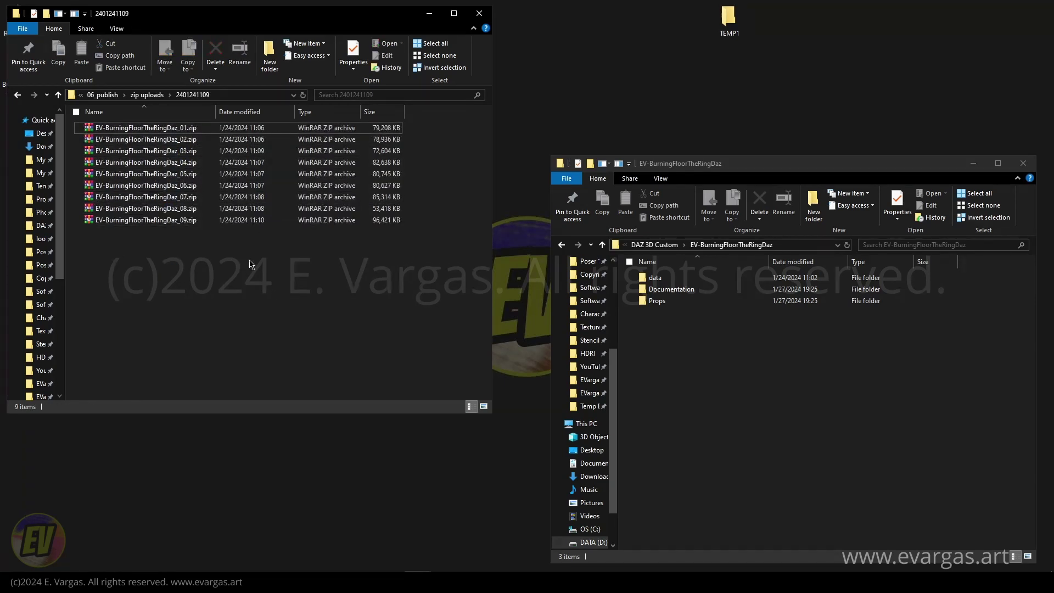
pyautogui.click(722, 346)
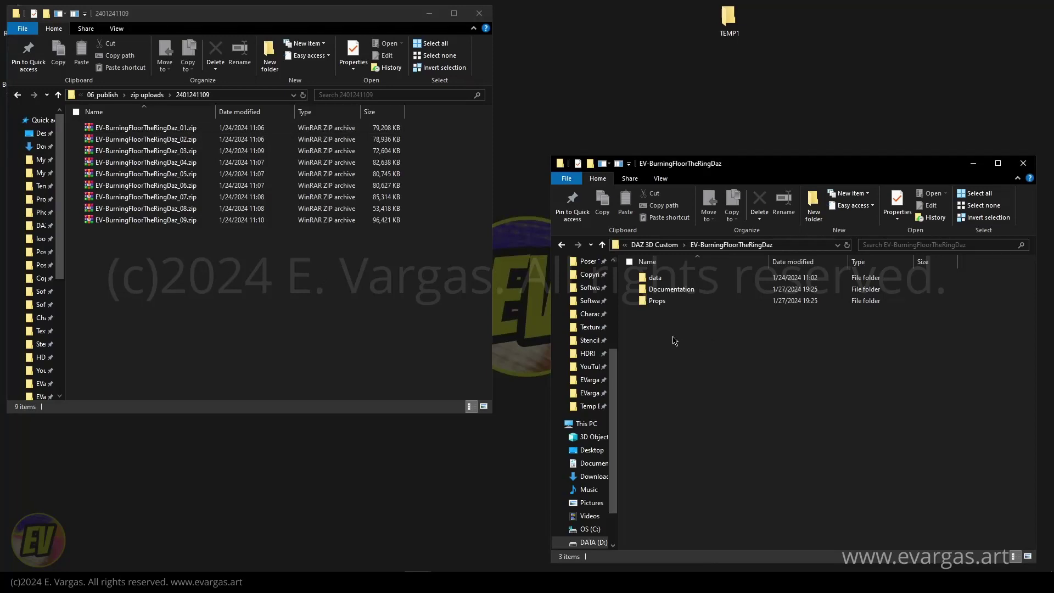
pyautogui.click(801, 245)
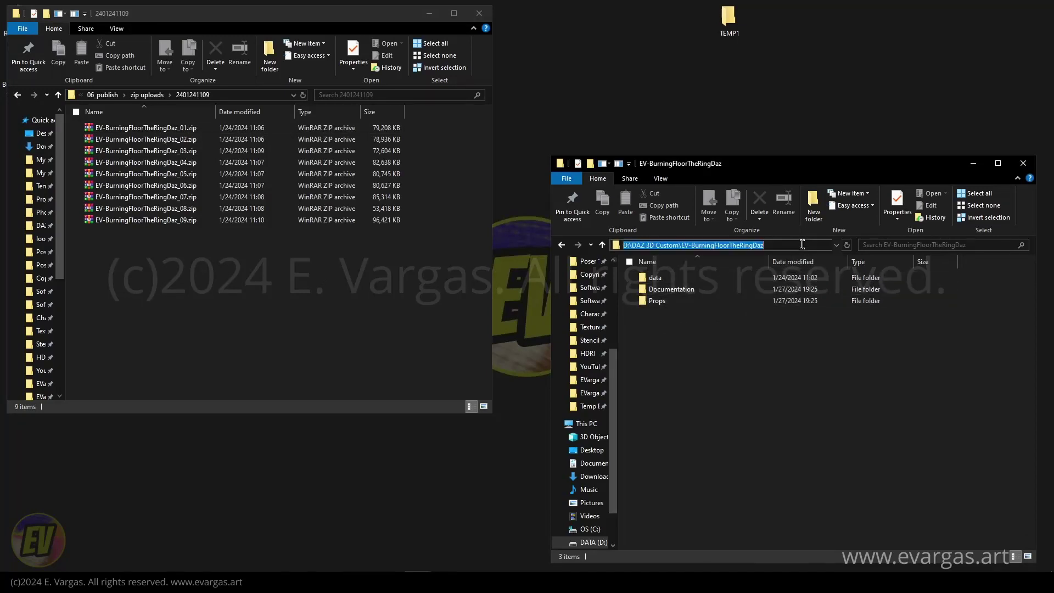
pyautogui.click(751, 357)
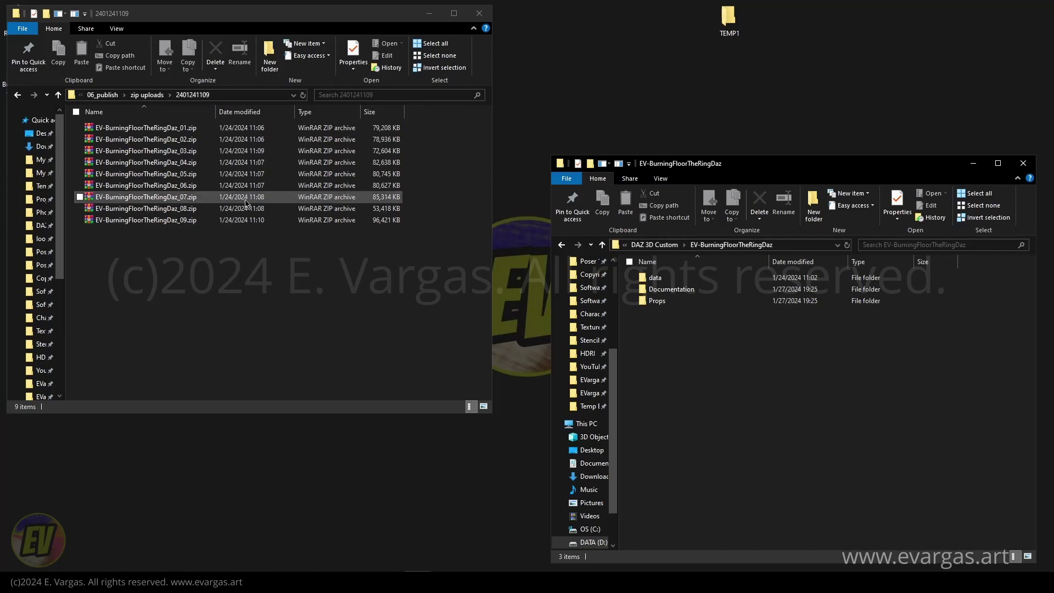
pyautogui.click(668, 279)
pyautogui.doubleClick(669, 281)
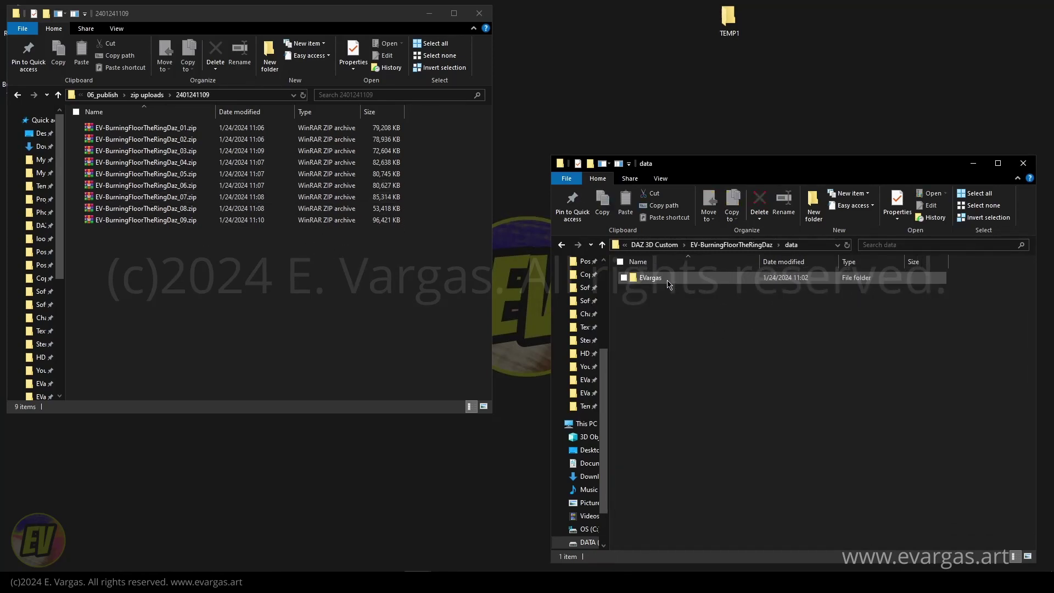
pyautogui.doubleClick(668, 279)
pyautogui.doubleClick(668, 279)
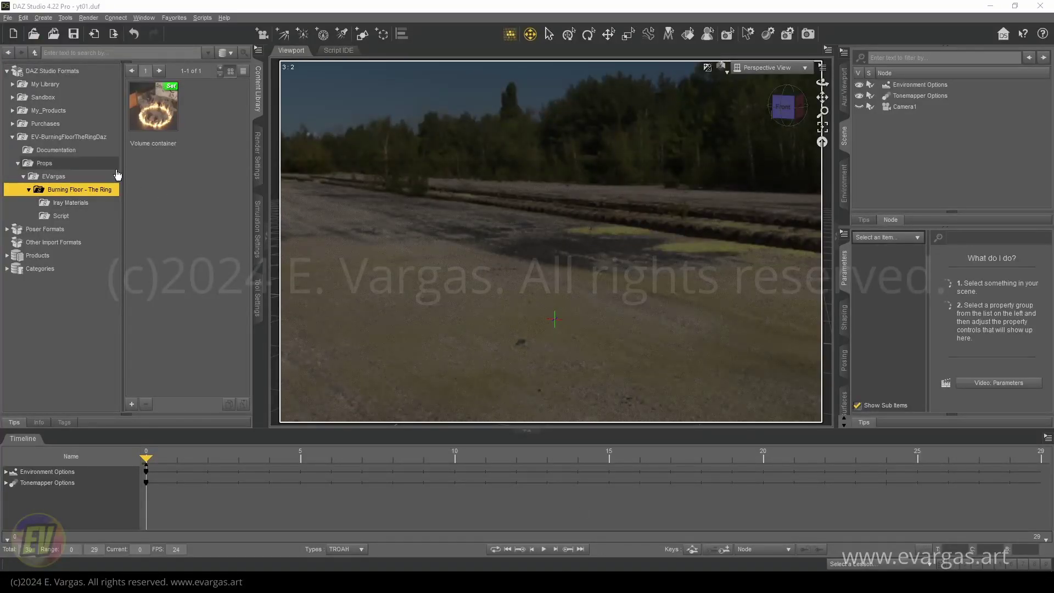
# Step: Load the Burning Floor - The Ring volume container into the scene and preview the viewport in NVIDIA Iray
pyautogui.doubleClick(160, 123)
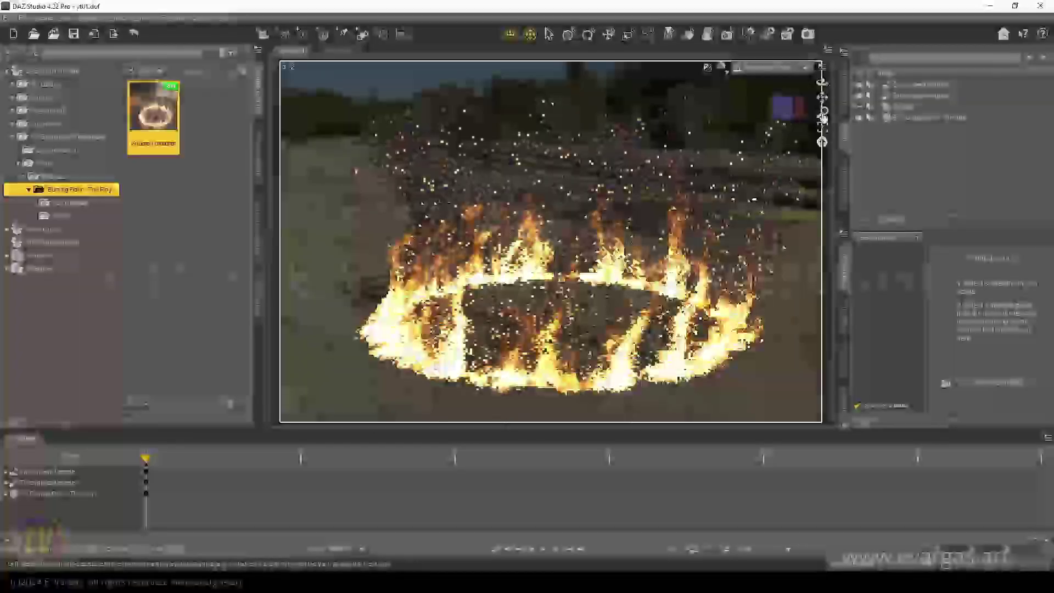
pyautogui.click(721, 67)
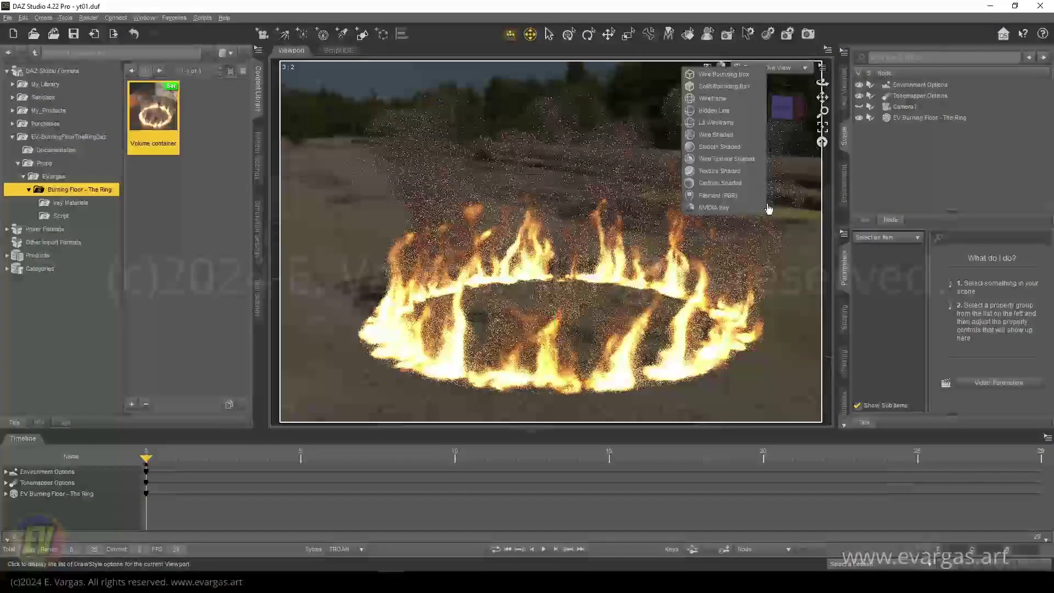
pyautogui.click(724, 208)
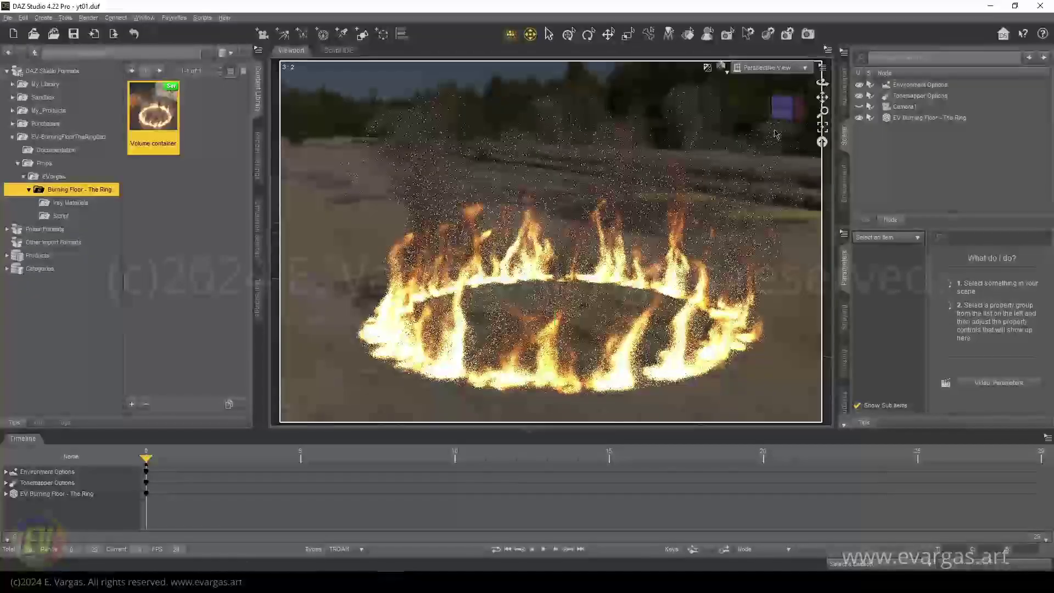
# Step: Display the Volume surface settings of EV Burning Floor - The Ring and collapse the timeline to enlarge the workspace
pyautogui.click(926, 118)
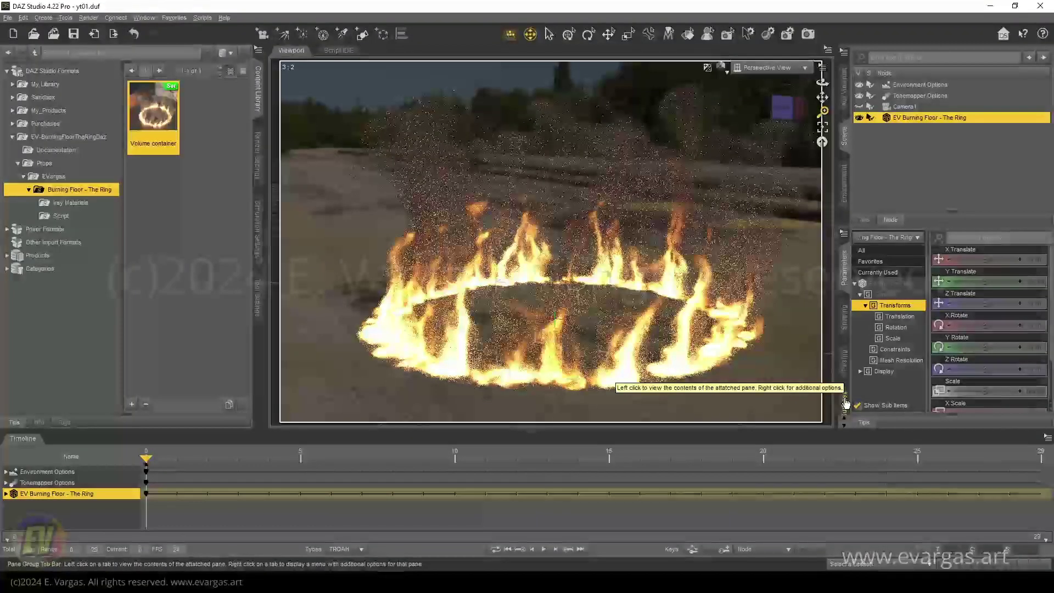
pyautogui.click(846, 403)
pyautogui.click(906, 303)
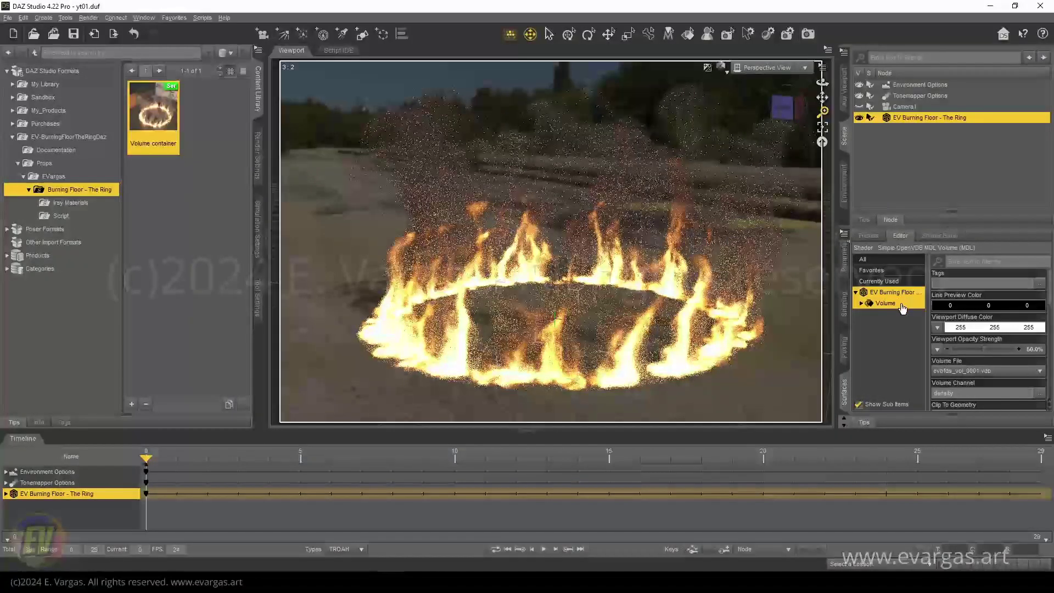
pyautogui.doubleClick(906, 303)
pyautogui.click(898, 349)
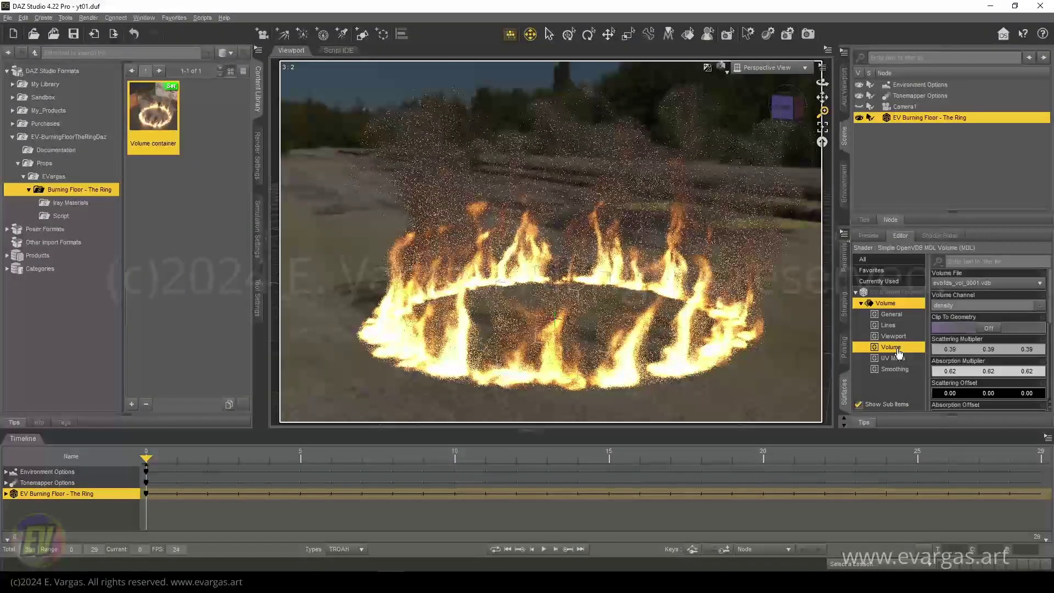
pyautogui.click(29, 439)
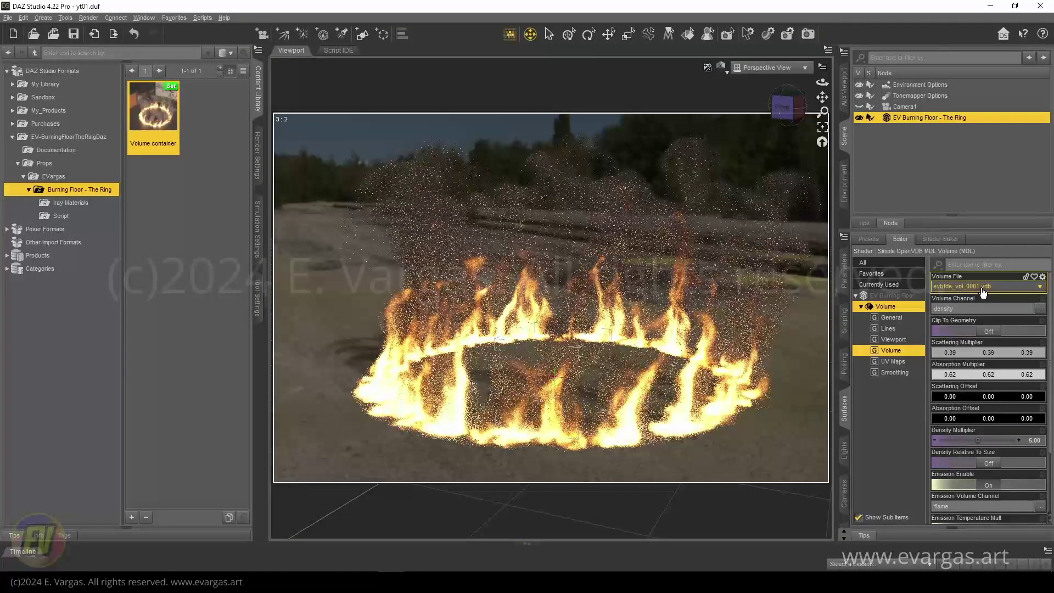
# Step: Set the ring's Volume File to evbfds_vol_0046.vdb
pyautogui.click(983, 290)
pyautogui.click(977, 277)
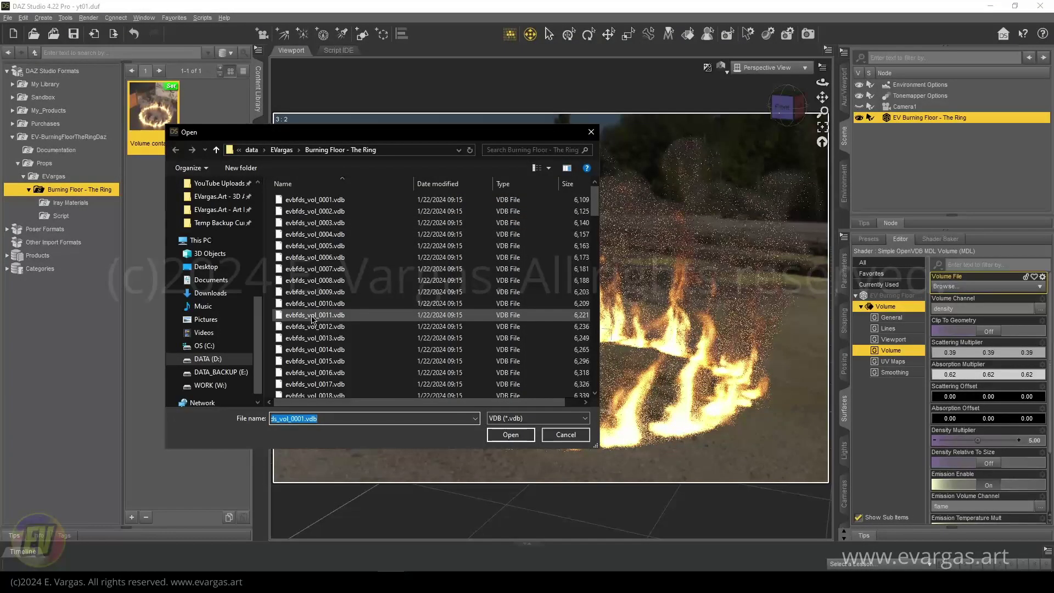
pyautogui.scroll(-12, 312, 320)
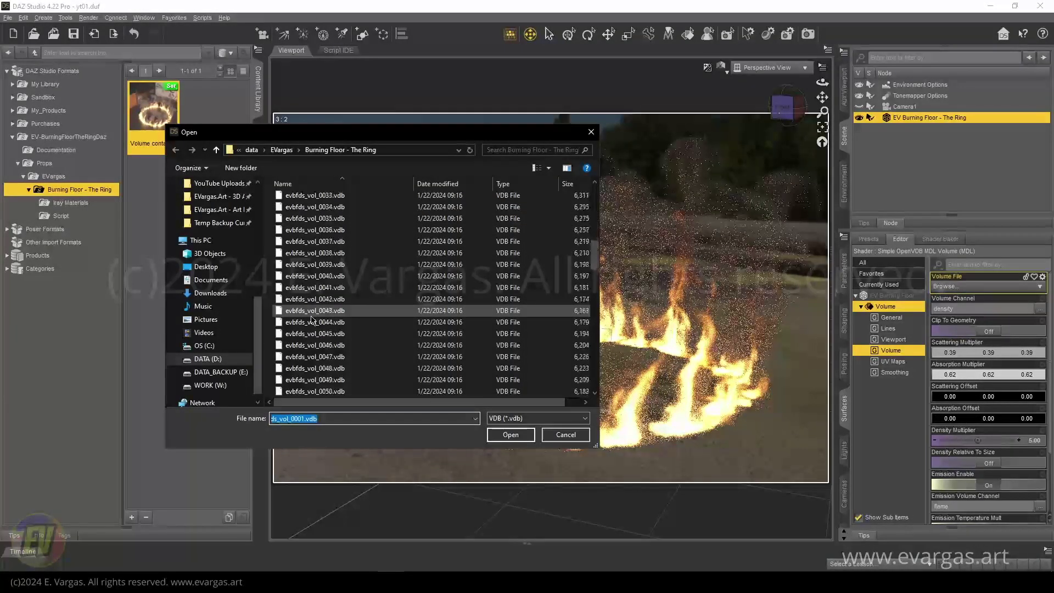
pyautogui.click(334, 311)
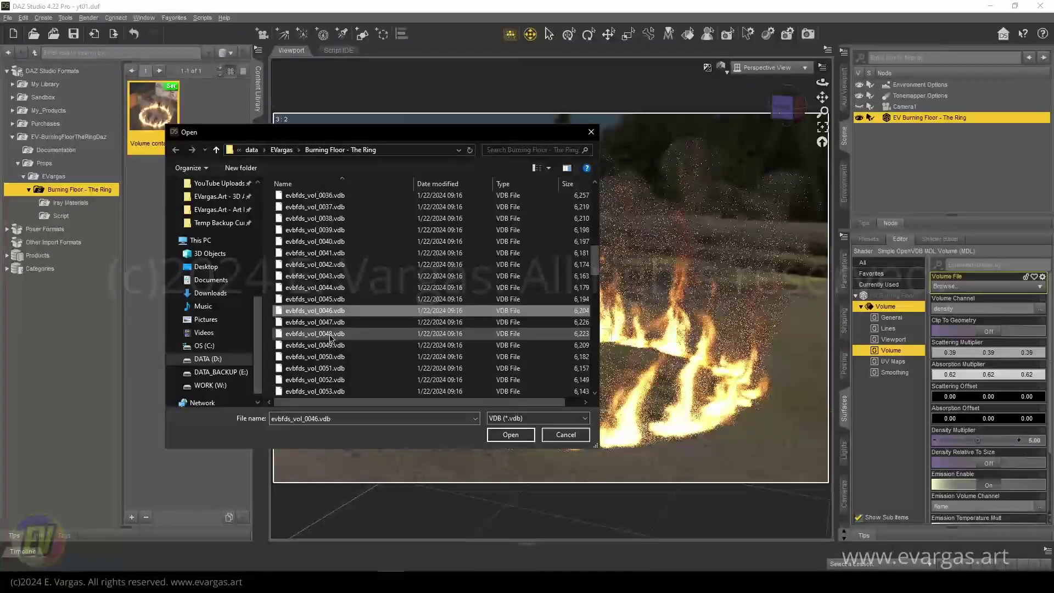
pyautogui.click(510, 434)
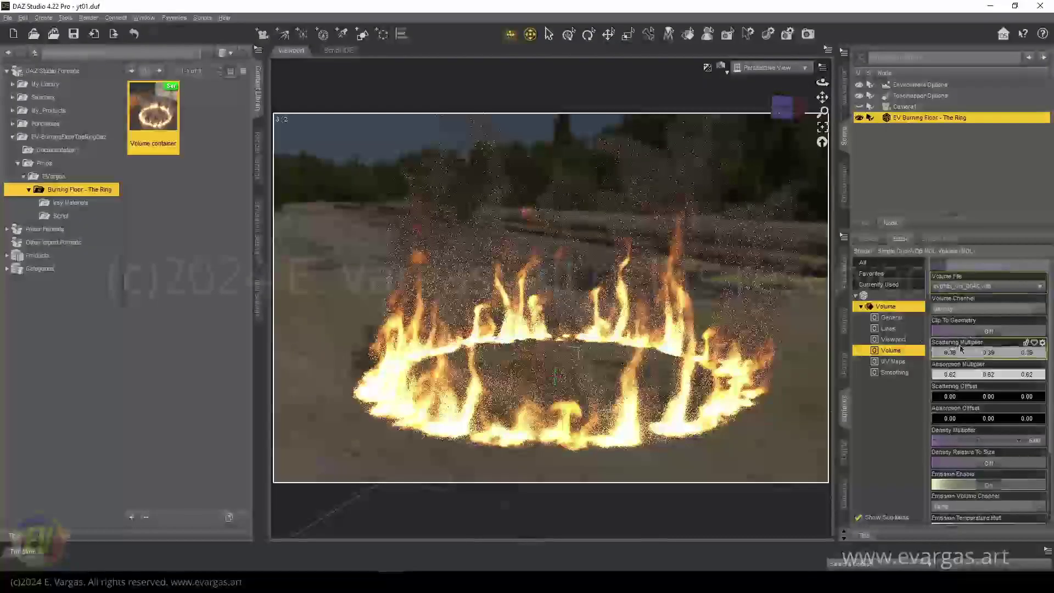
# Step: Replace the ring's Volume File with a higher-numbered frame from the evbfds_vol VDB sequence
pyautogui.click(987, 288)
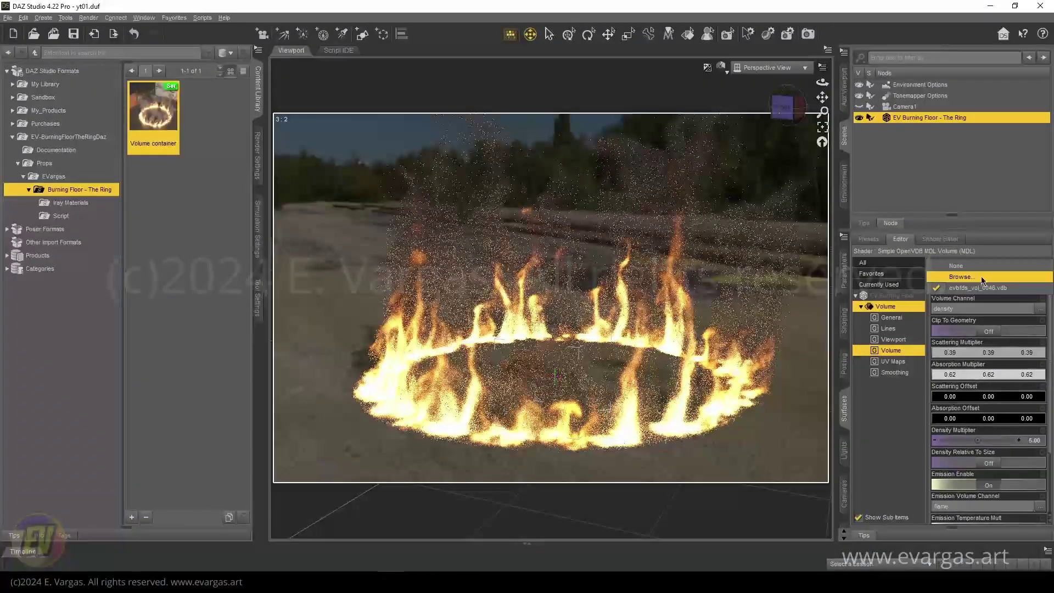
pyautogui.click(981, 278)
pyautogui.scroll(-8, 403, 320)
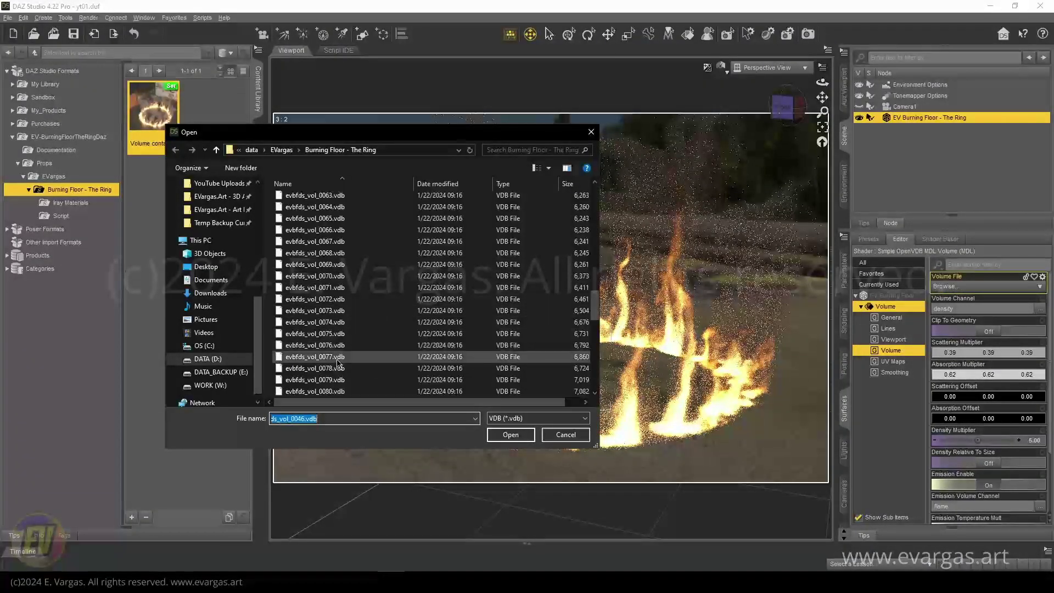
pyautogui.click(385, 357)
pyautogui.click(507, 435)
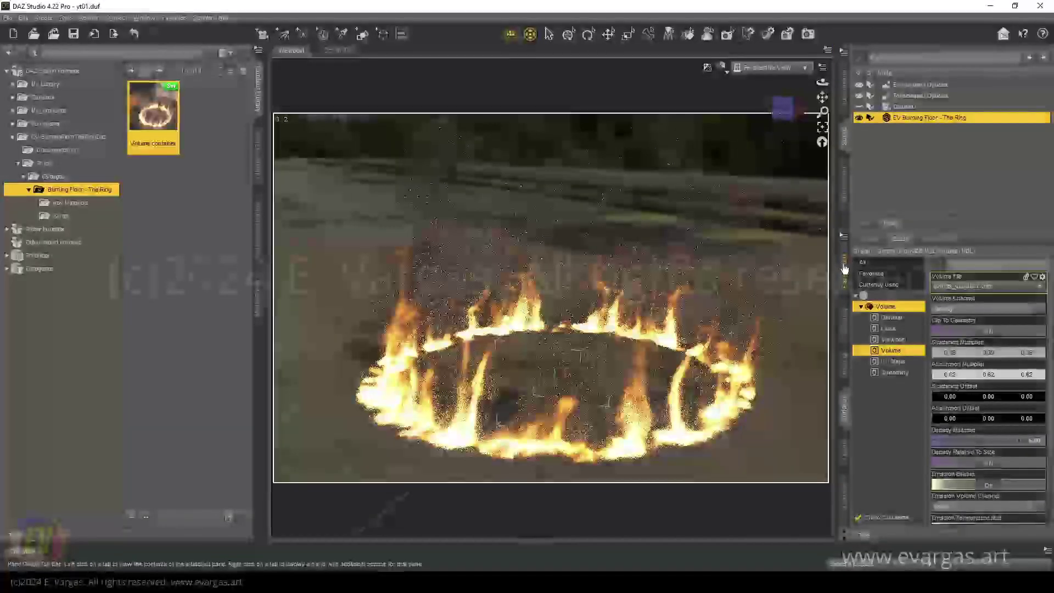
# Step: Move the burning ring slightly across the ground with the Translate tool and adjust its overall Scale
pyautogui.click(845, 269)
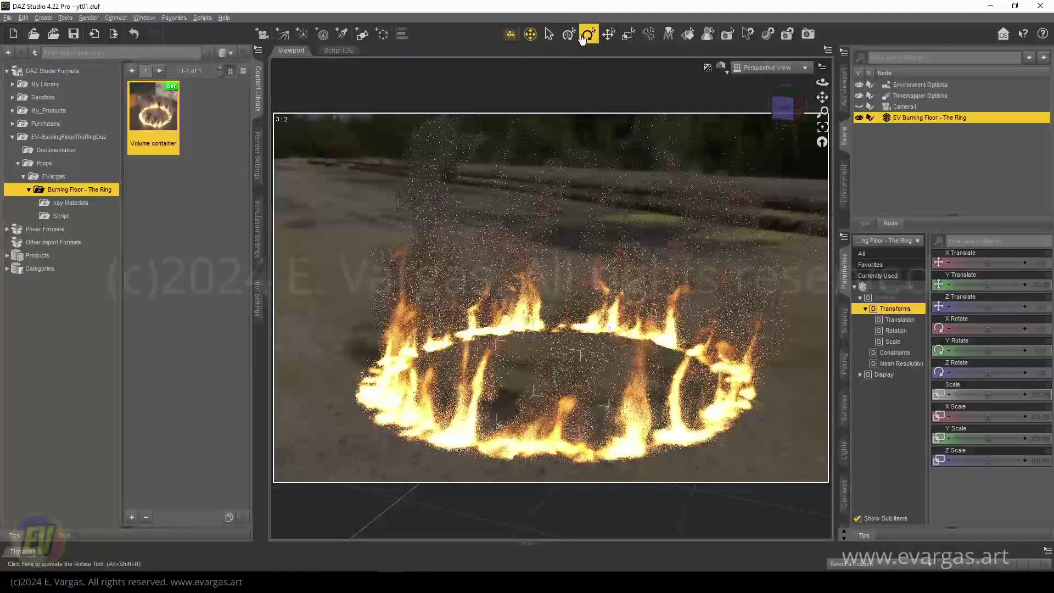
pyautogui.click(608, 33)
pyautogui.moveTo(825, 117); pyautogui.dragTo(826, 127)
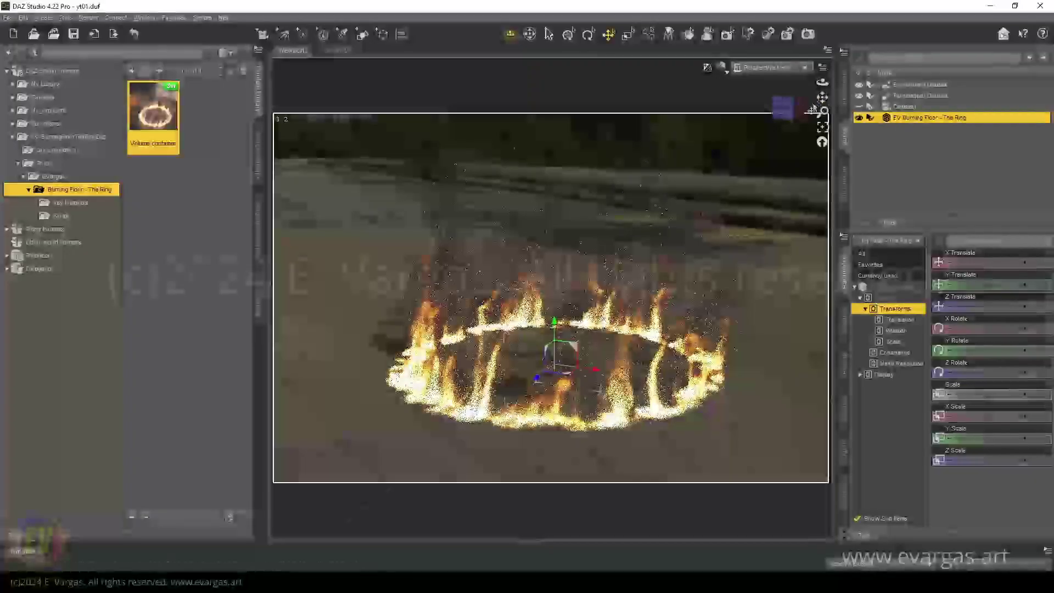
pyautogui.moveTo(786, 104); pyautogui.dragTo(789, 109)
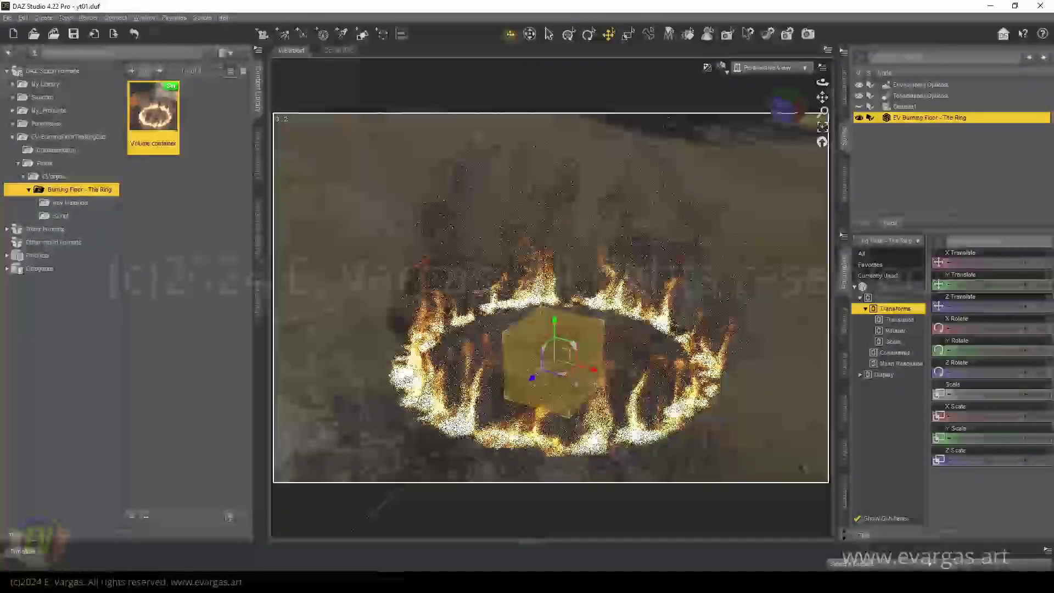
pyautogui.moveTo(566, 379); pyautogui.dragTo(548, 361)
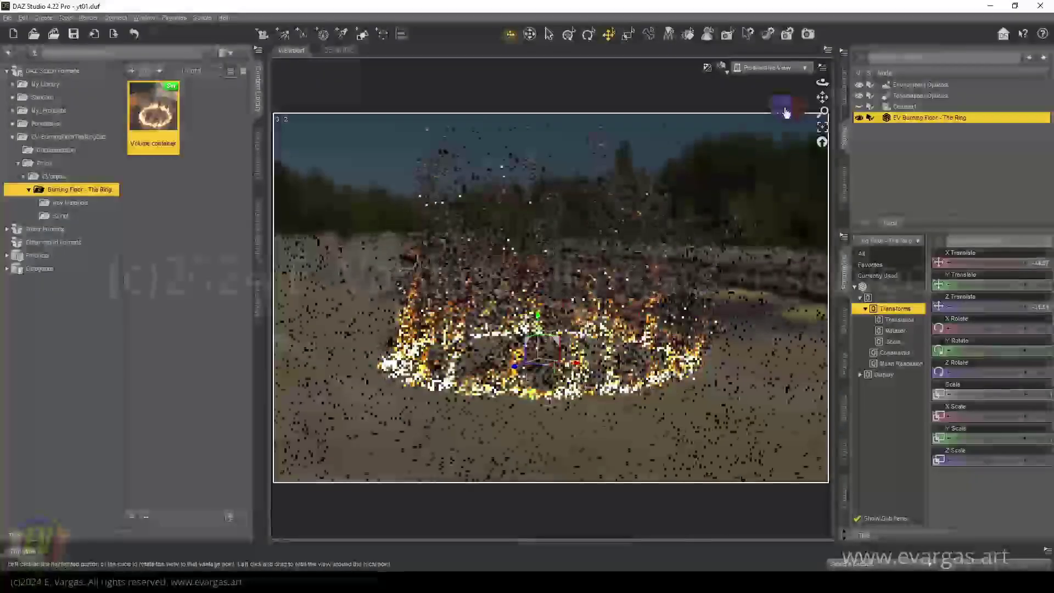
pyautogui.click(893, 341)
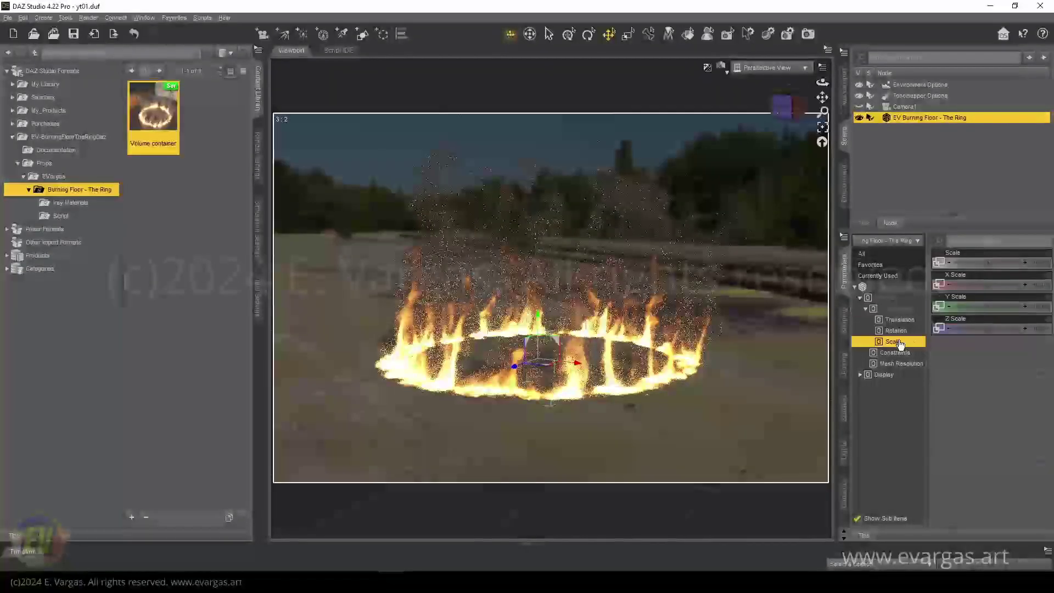
pyautogui.moveTo(989, 263); pyautogui.dragTo(993, 263)
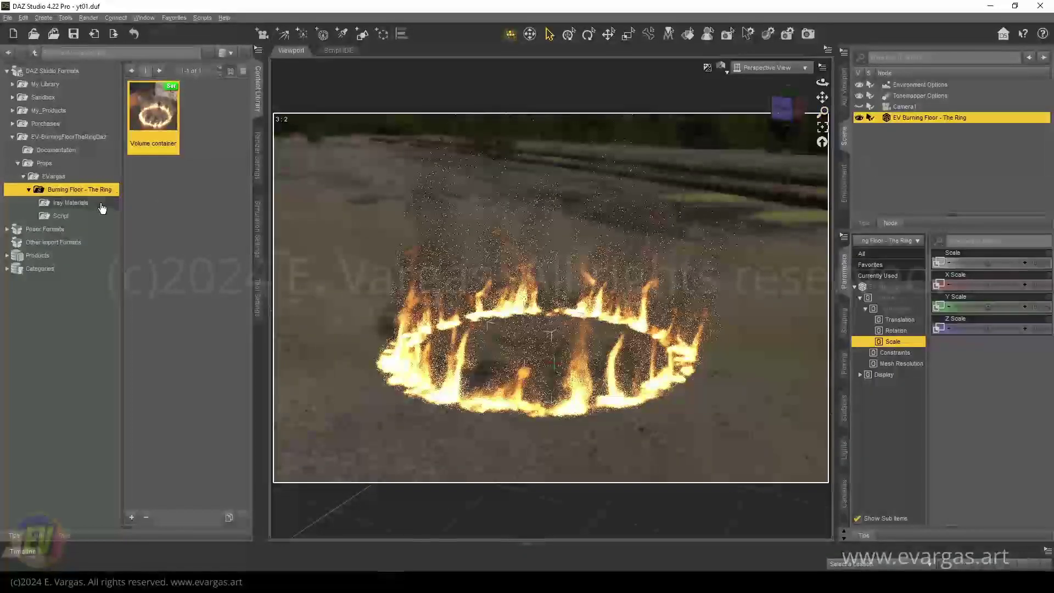
# Step: Try the Emission OFF Iray material on EV Burning Floor - The Ring and return it to the Default material
pyautogui.click(71, 203)
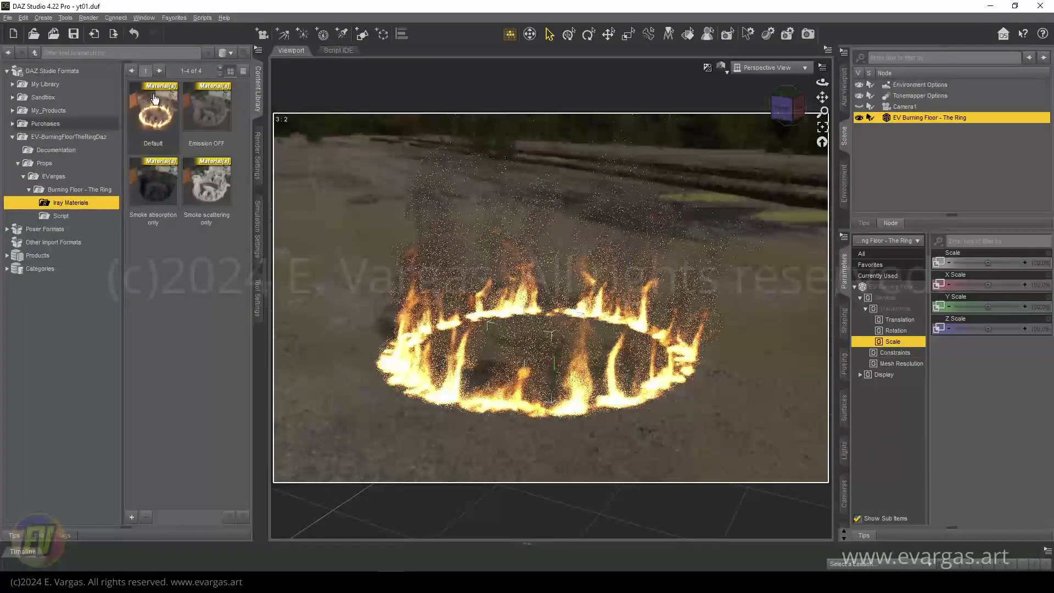
pyautogui.click(913, 130)
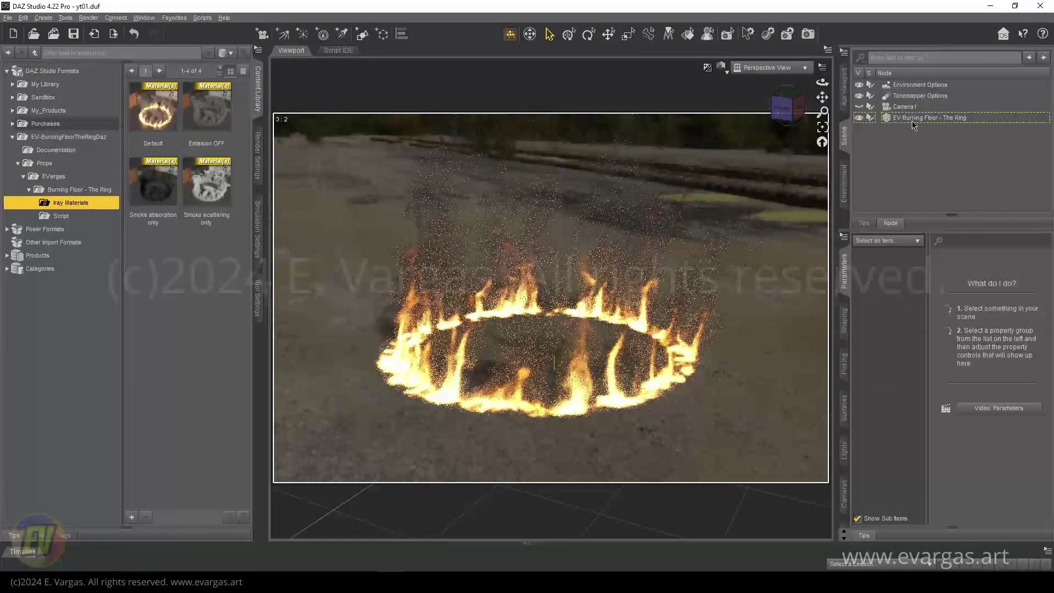
pyautogui.click(921, 121)
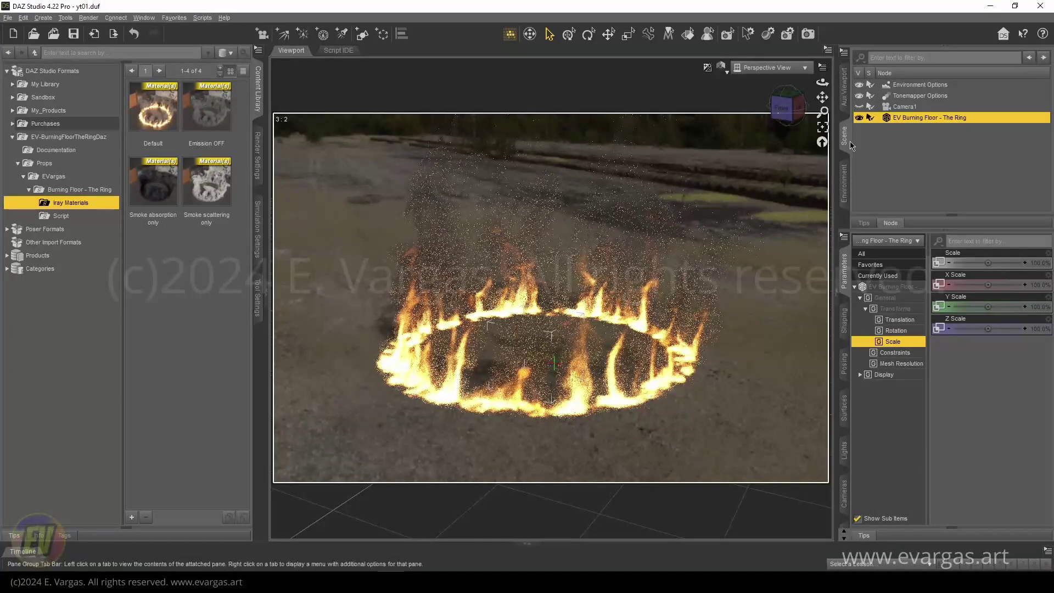
pyautogui.doubleClick(164, 110)
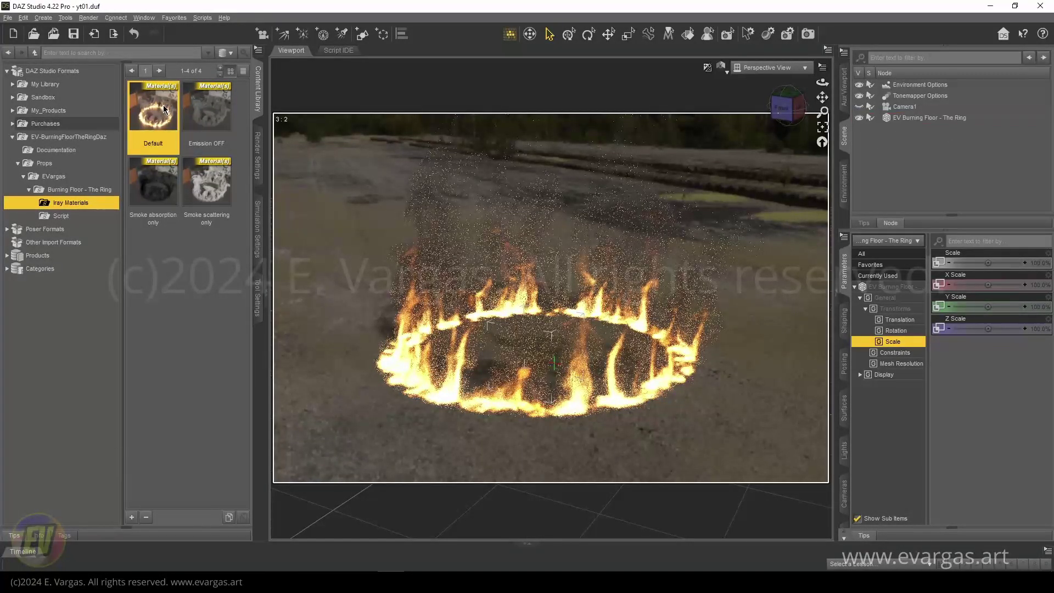
pyautogui.doubleClick(202, 121)
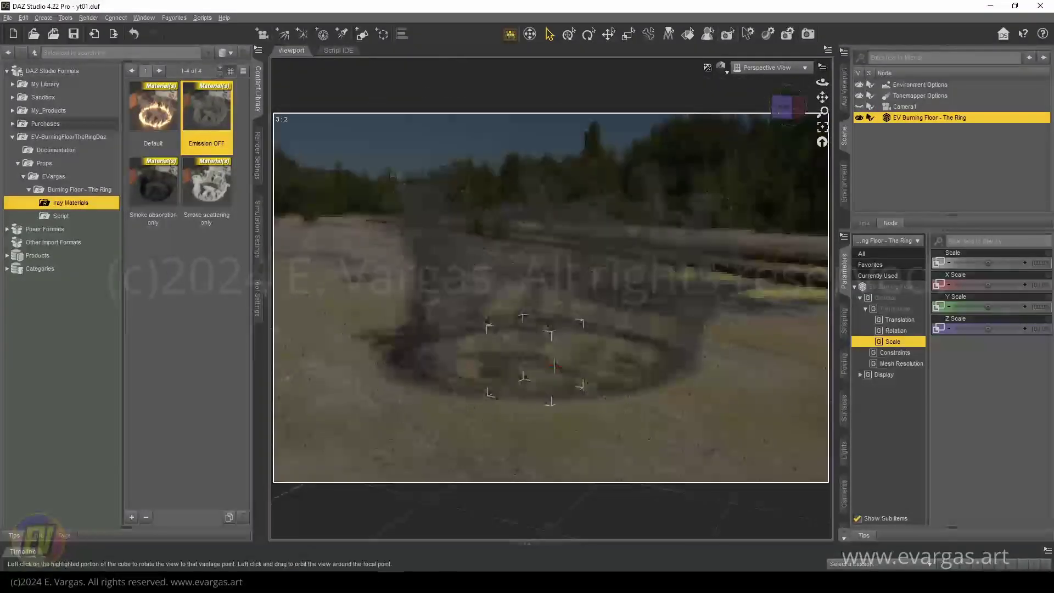
pyautogui.doubleClick(162, 122)
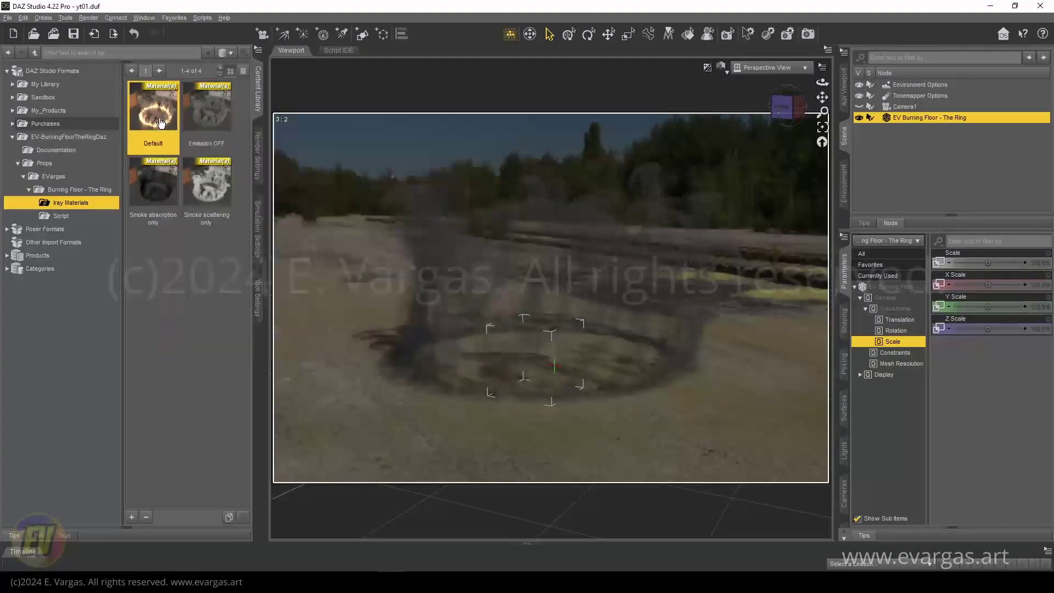
# Step: Raise the Environment Map value of the environment dome in the render settings to 1
pyautogui.click(260, 172)
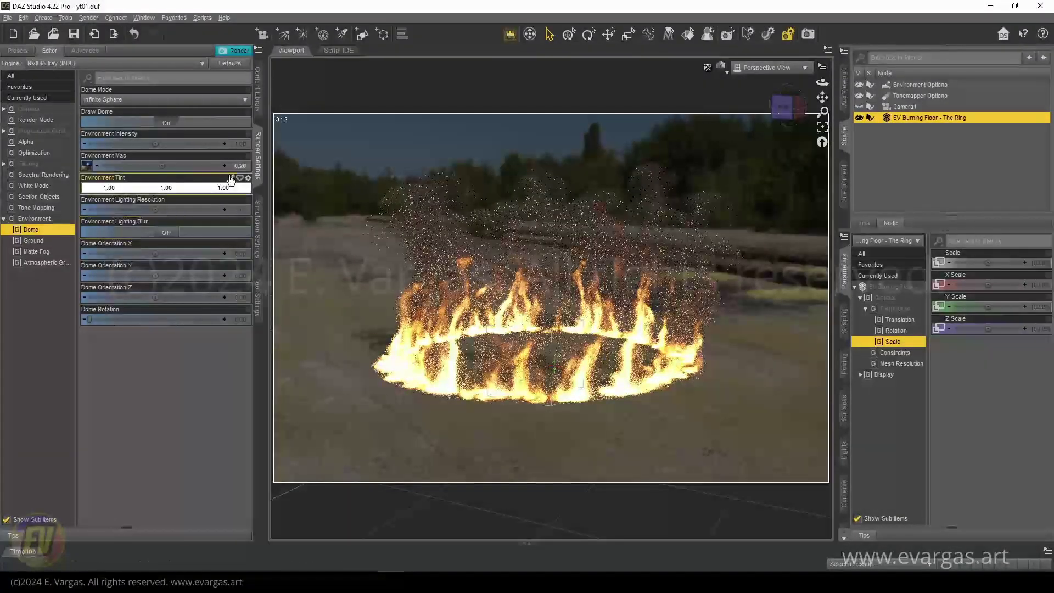
pyautogui.click(242, 170)
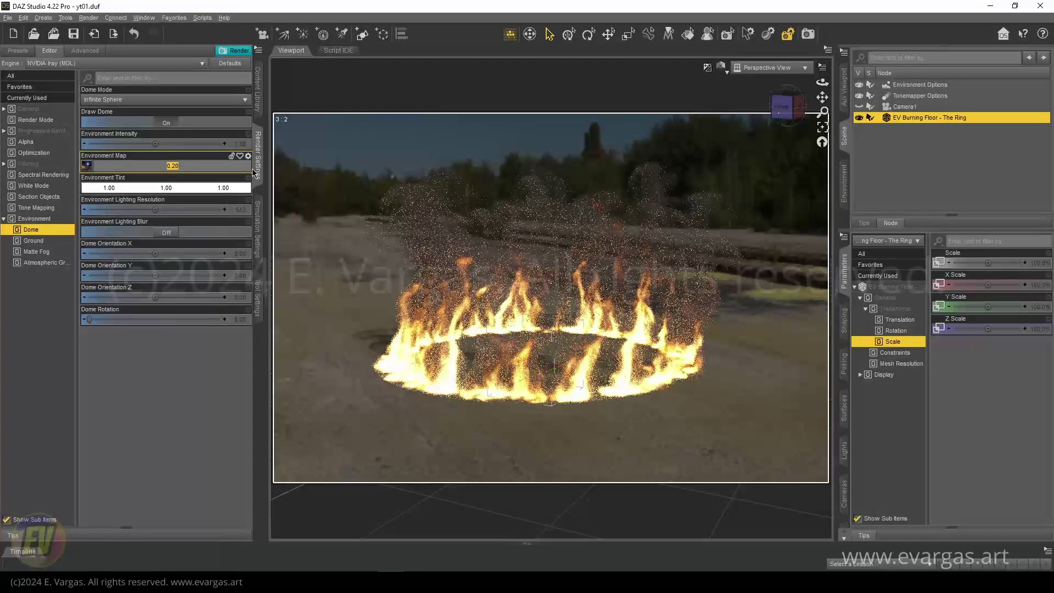
pyautogui.write('1')
pyautogui.press('Return')
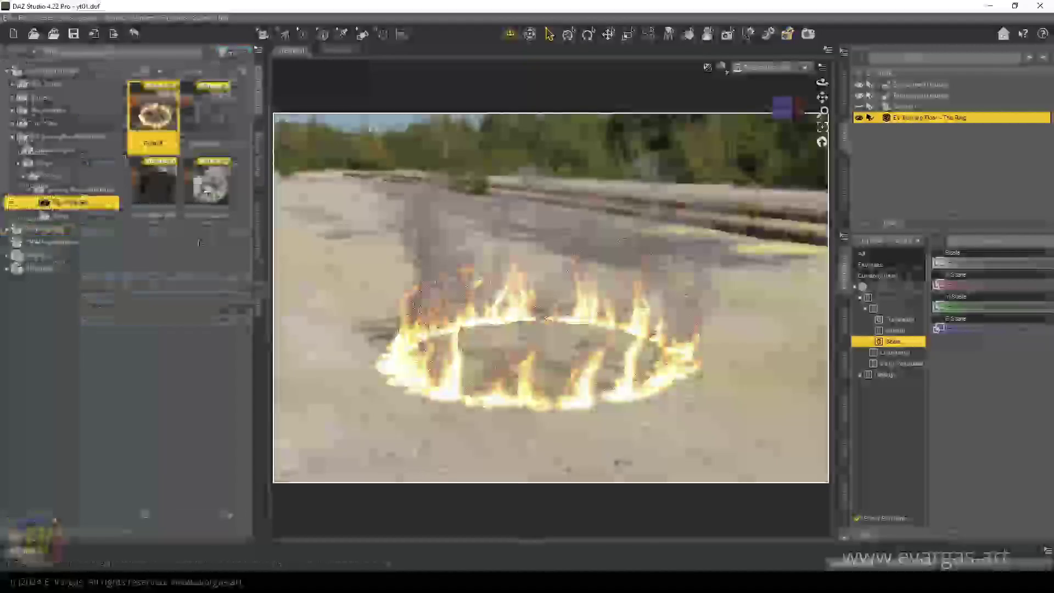
# Step: Try the Emission OFF, Smoke absorption only and Smoke scattering only materials on the ring, ending with Emission OFF
pyautogui.click(215, 111)
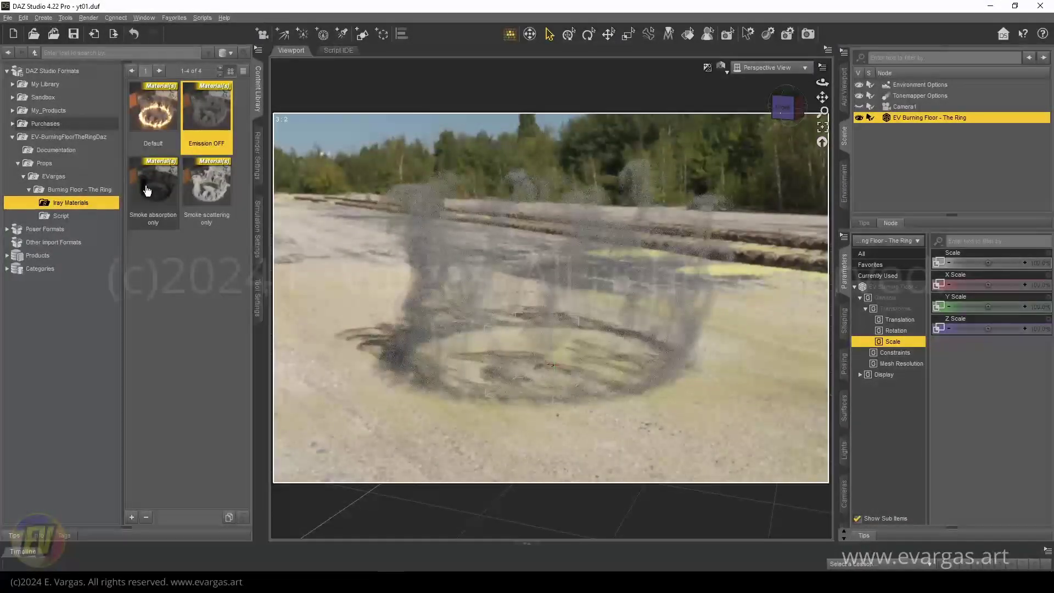
pyautogui.click(167, 226)
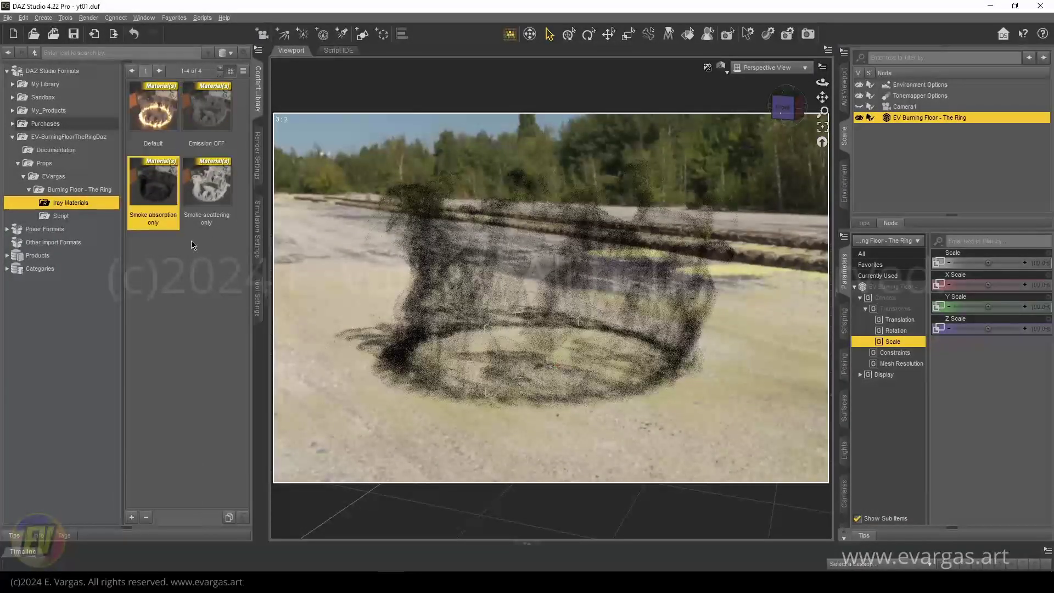
pyautogui.click(220, 196)
pyautogui.moveTo(786, 108); pyautogui.dragTo(761, 135)
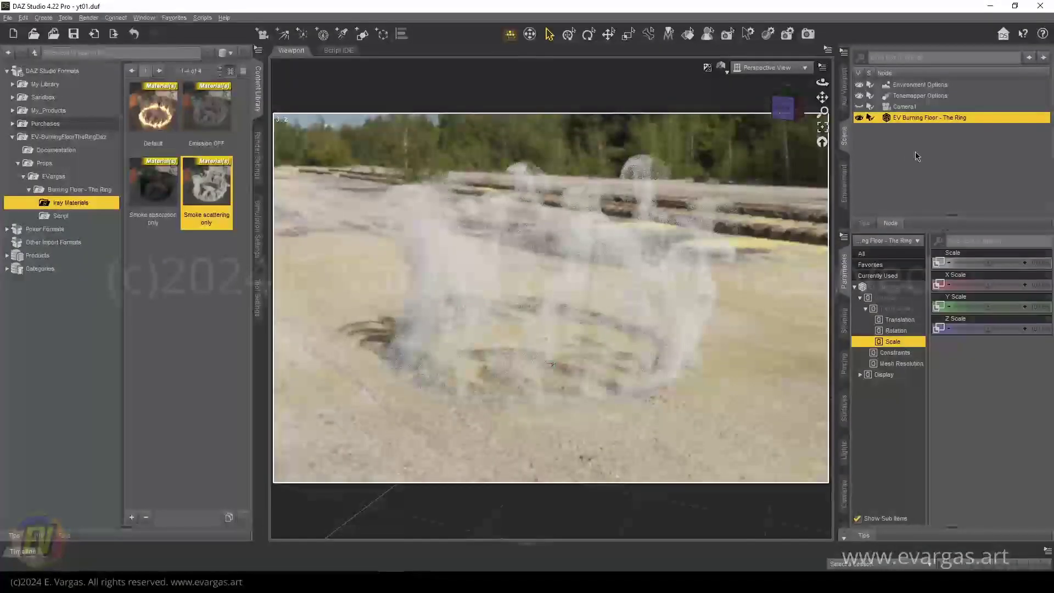
pyautogui.click(207, 110)
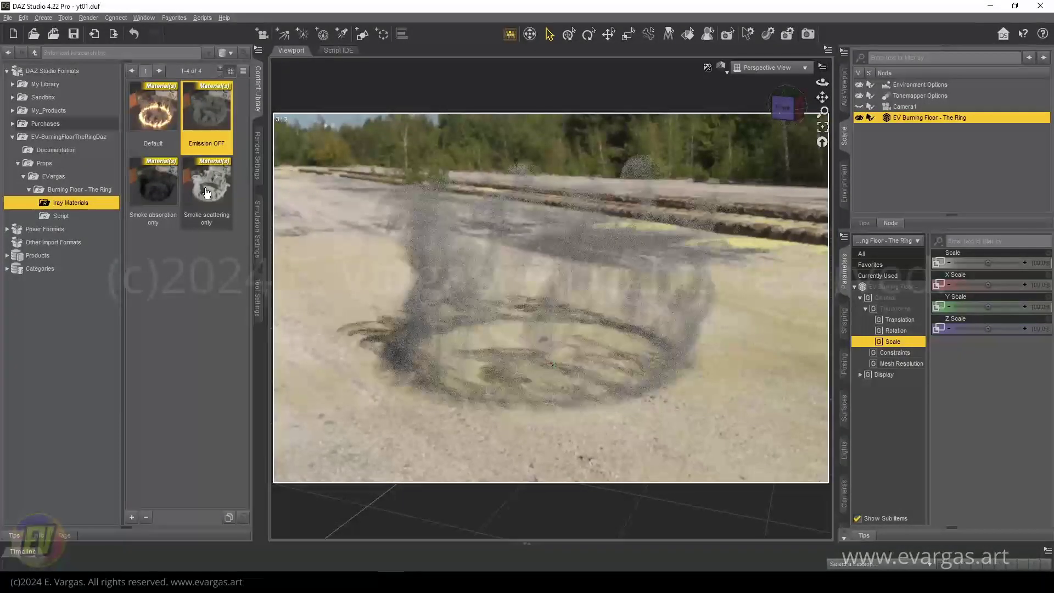
# Step: Set the Scattering Multiplier of the ring's Volume surface to white (1.00, 1.00, 1.00)
pyautogui.click(844, 409)
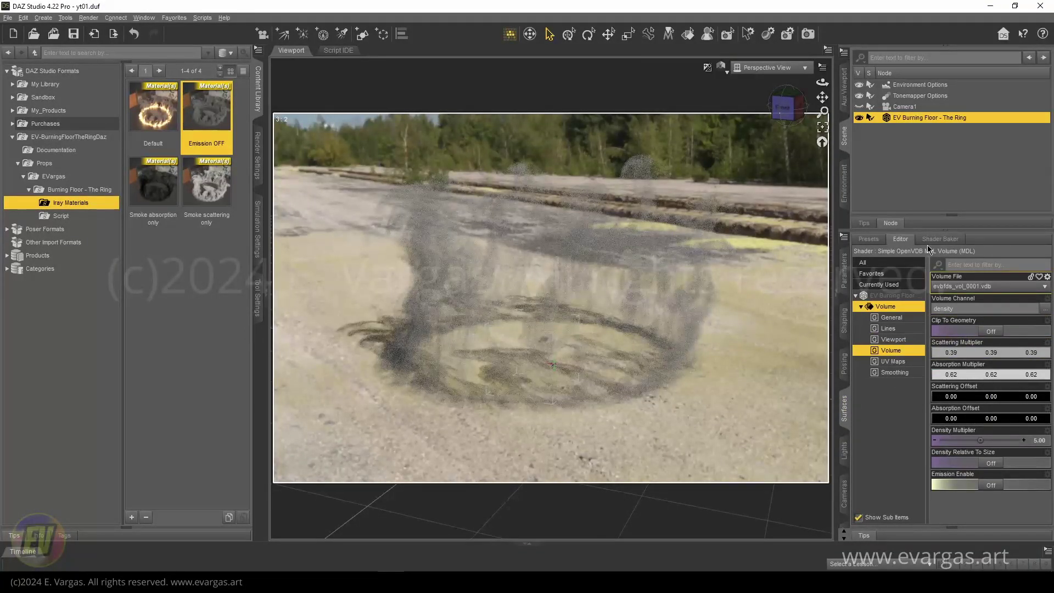
pyautogui.click(975, 357)
pyautogui.click(509, 286)
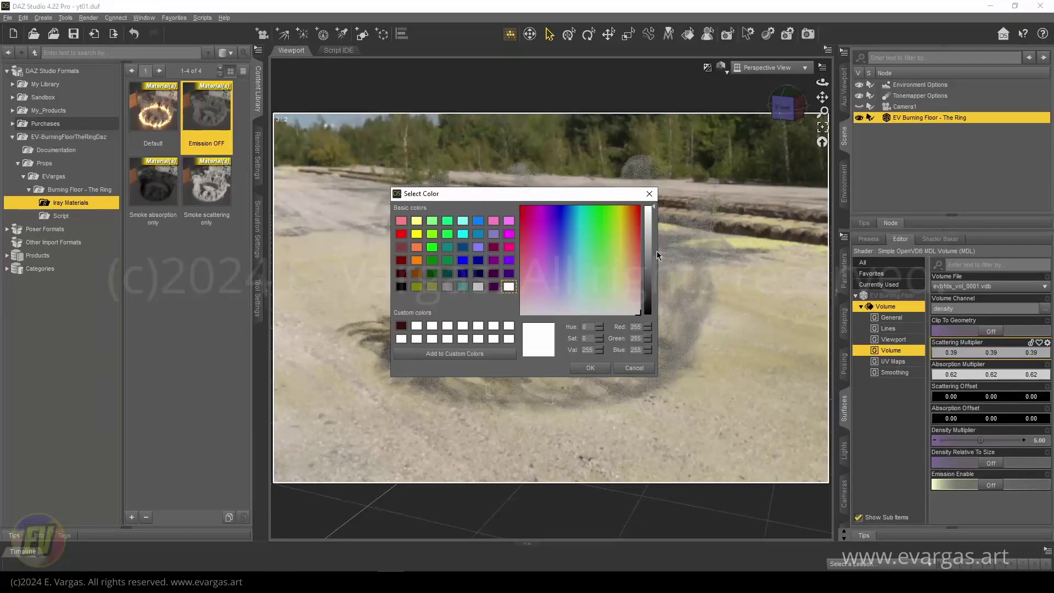
pyautogui.click(600, 369)
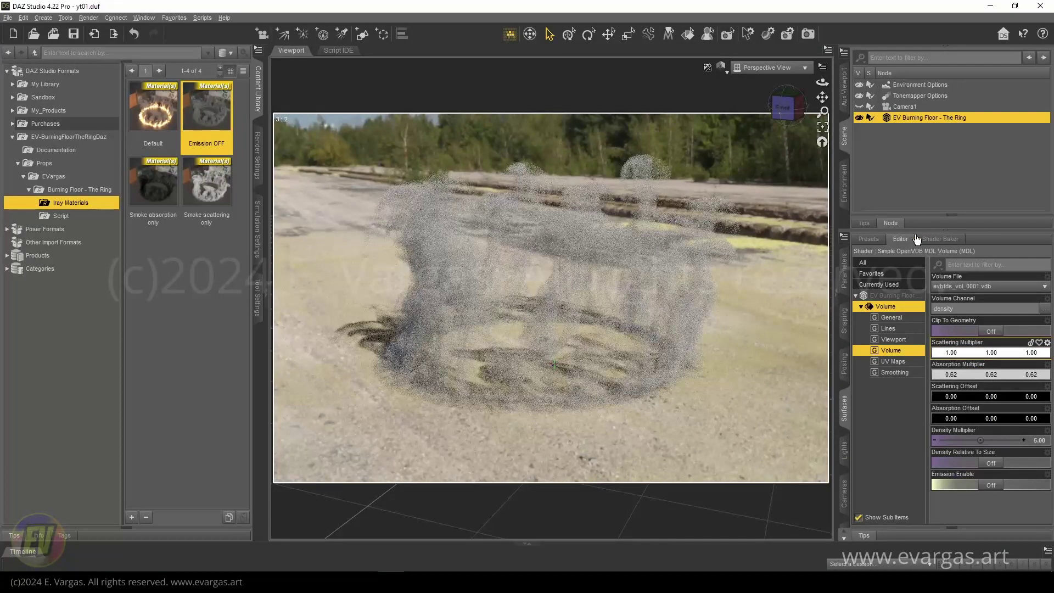
# Step: Set the Absorption Multiplier of the ring's Volume surface to a yellow-green of 0.42, 0.62, 0.048
pyautogui.click(973, 377)
pyautogui.click(615, 240)
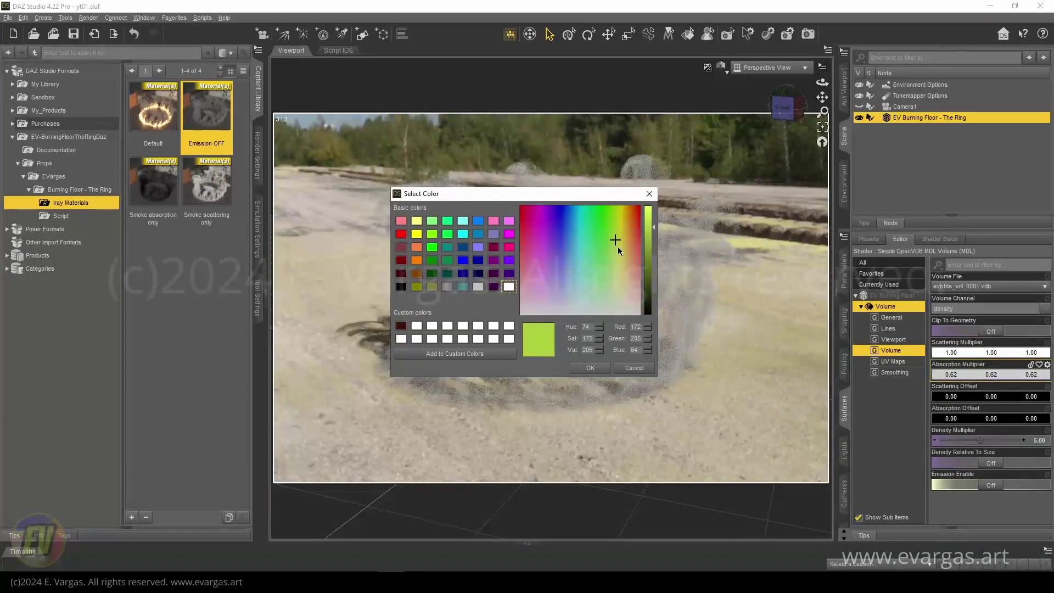
pyautogui.click(595, 368)
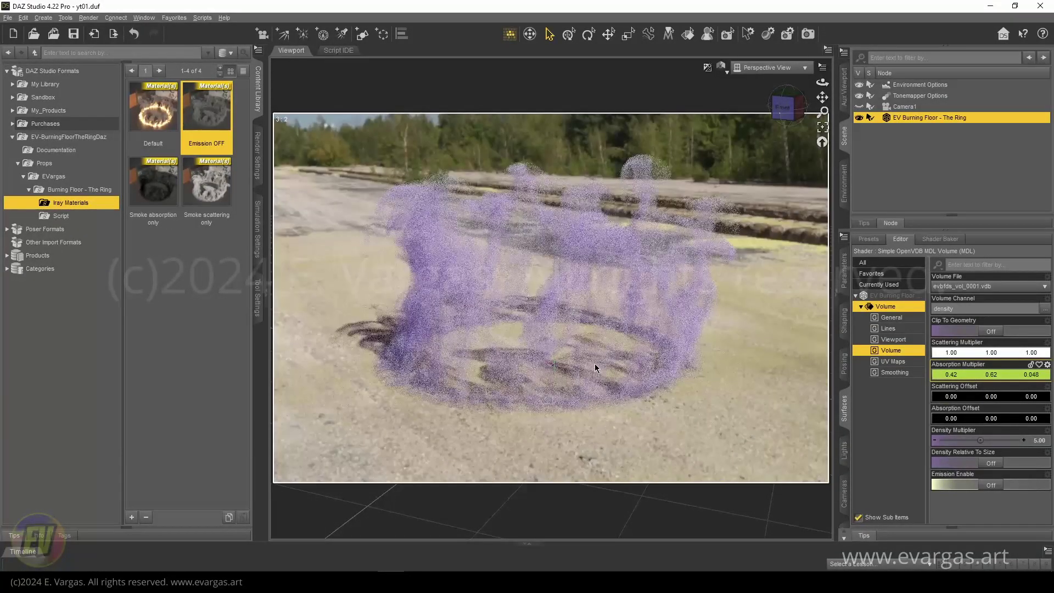
pyautogui.moveTo(787, 109)
pyautogui.mouseDown()
pyautogui.moveTo(800, 124)
pyautogui.moveTo(795, 116)
pyautogui.mouseUp()
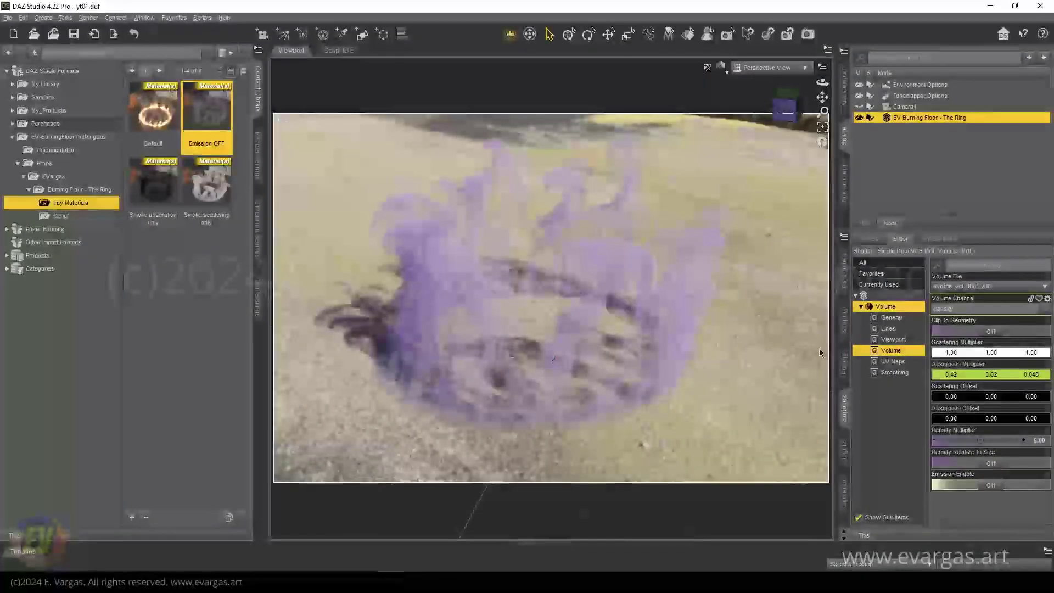
# Step: Change the ring's Absorption Multiplier to a blue-violet colour of 0.12, 0.074, 0.62
pyautogui.click(976, 378)
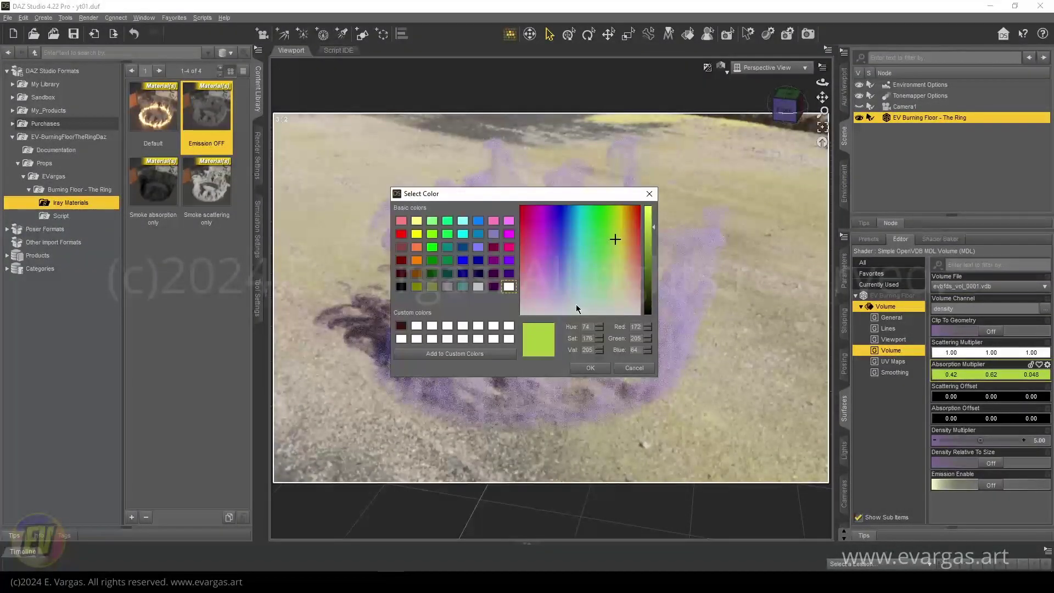
pyautogui.click(556, 247)
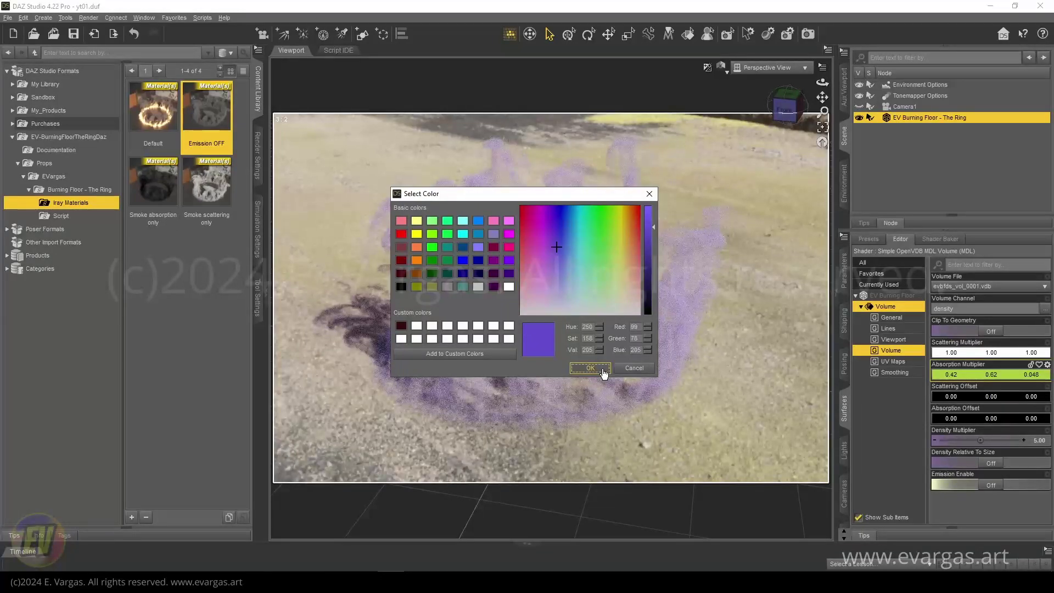
pyautogui.click(590, 368)
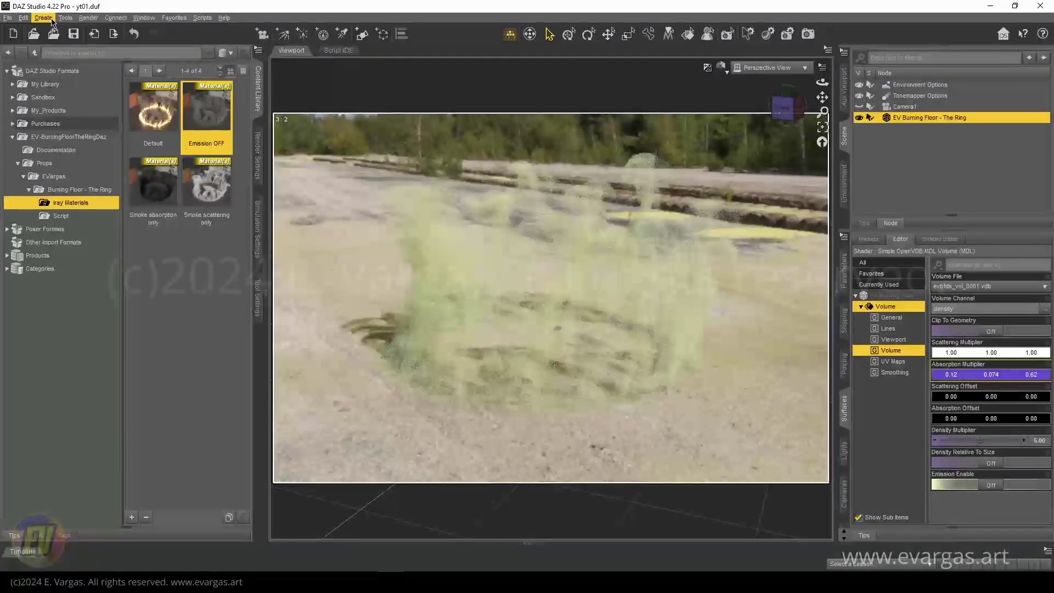
# Step: Create a plane primitive at World Center with the Y Positive axis and turn off Draw Ground in the environment settings
pyautogui.click(44, 17)
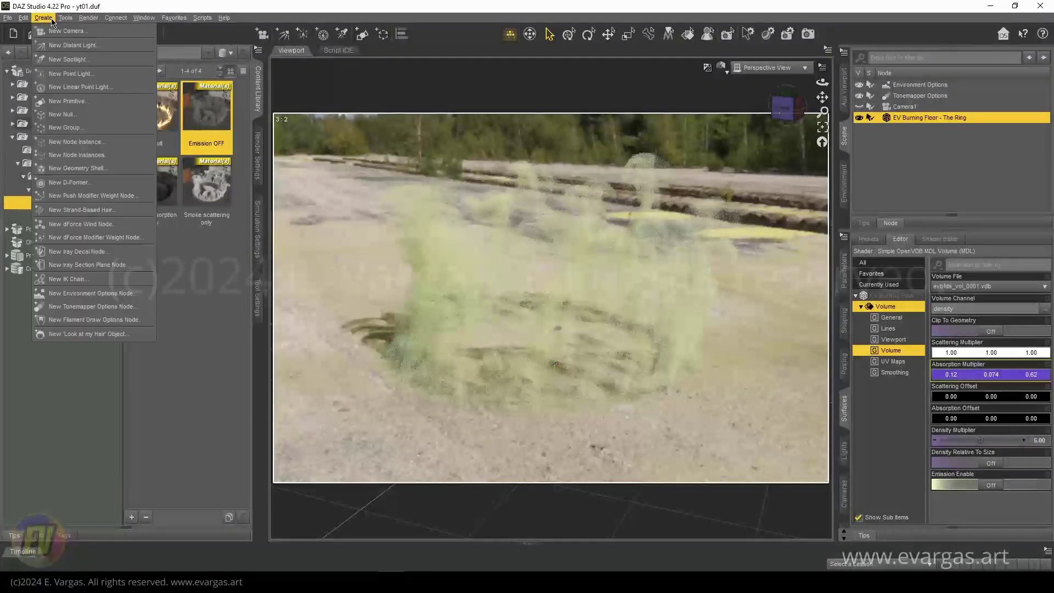
pyautogui.click(87, 102)
pyautogui.click(516, 243)
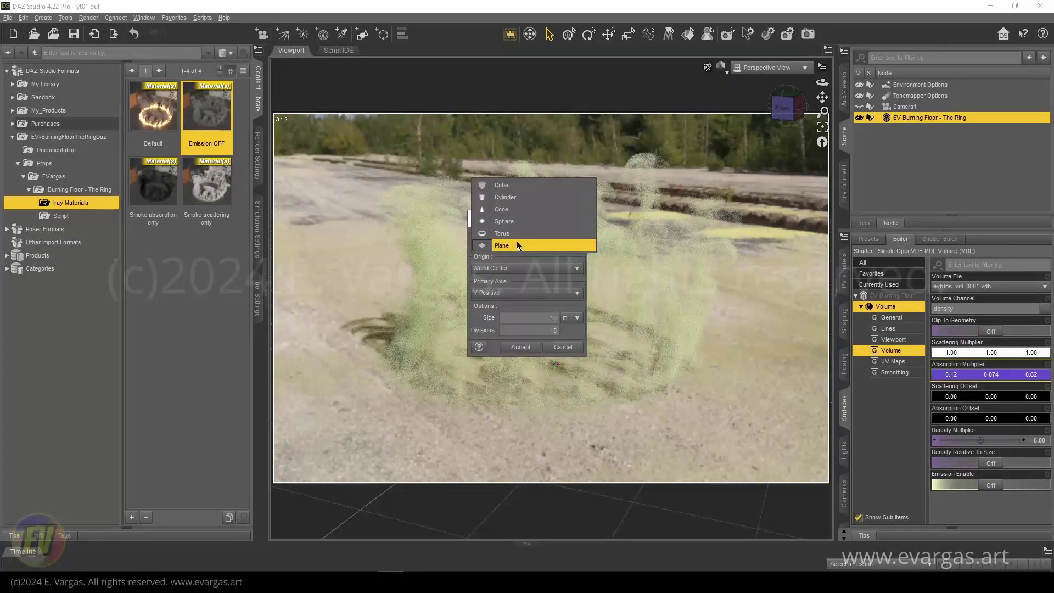
pyautogui.click(518, 243)
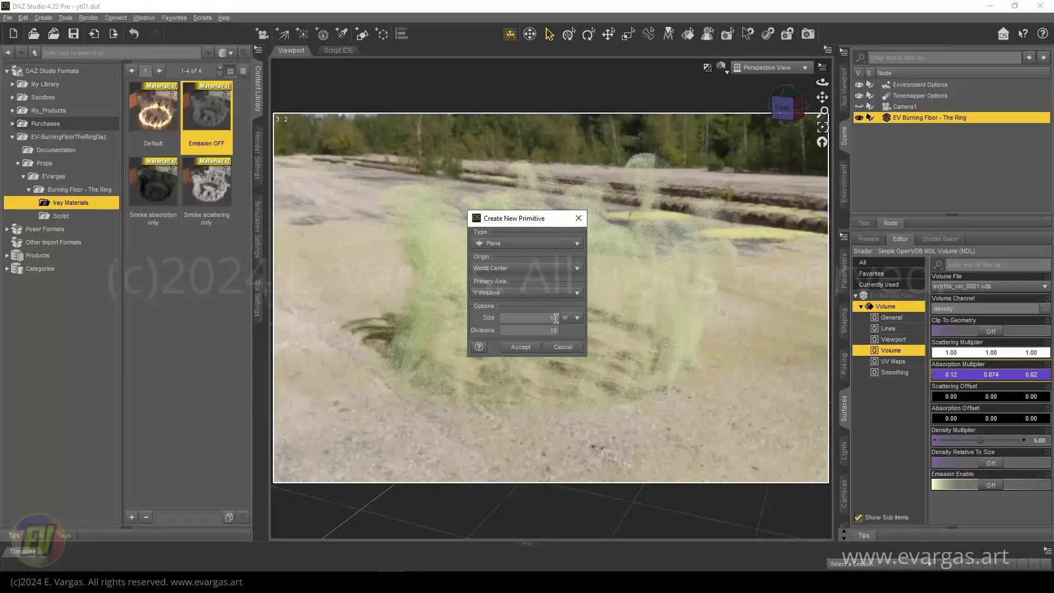
pyautogui.click(532, 347)
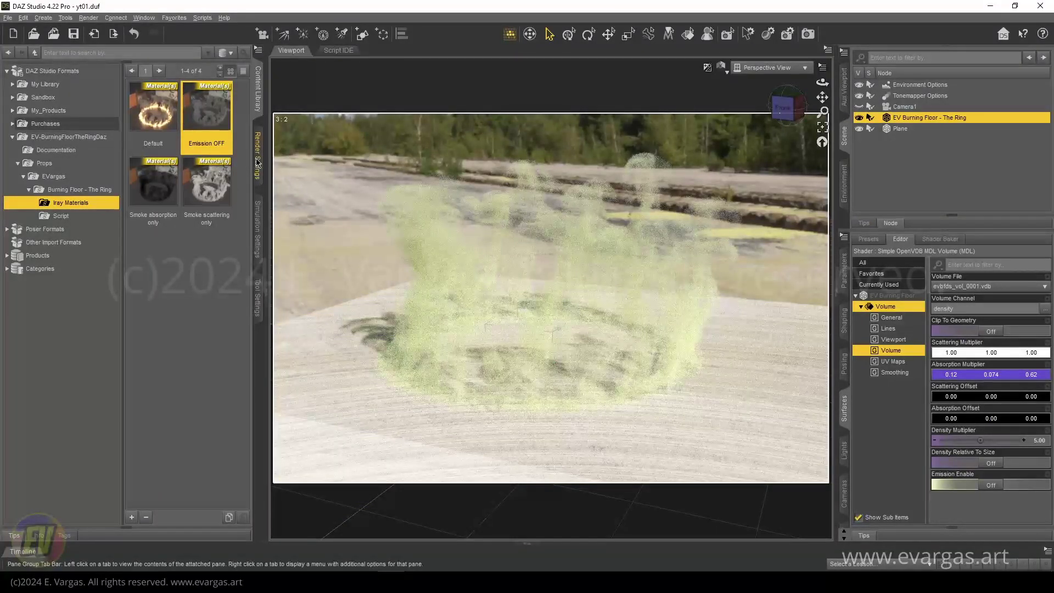
pyautogui.click(59, 243)
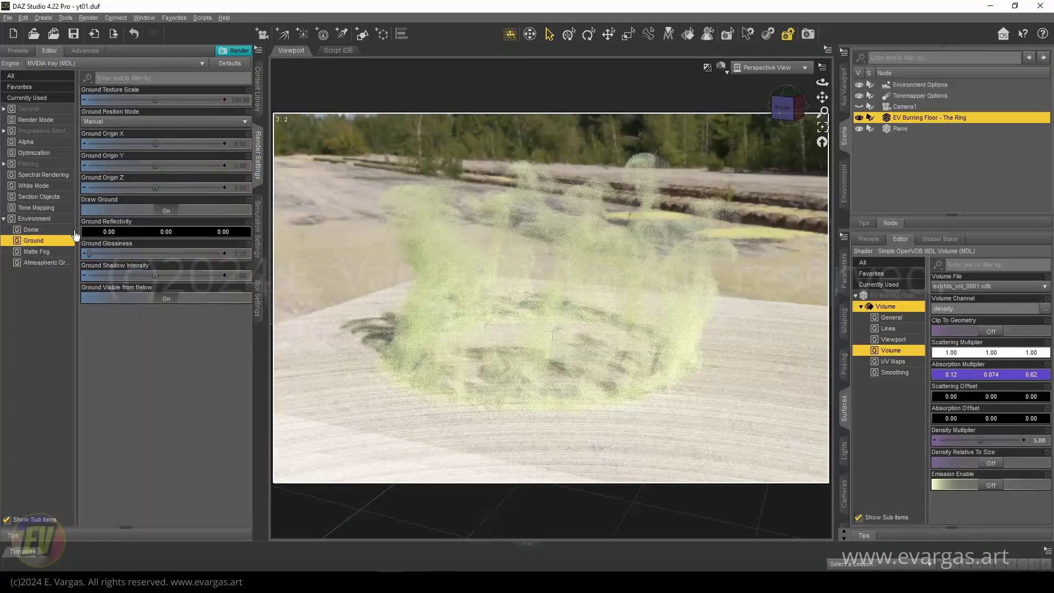
pyautogui.click(165, 211)
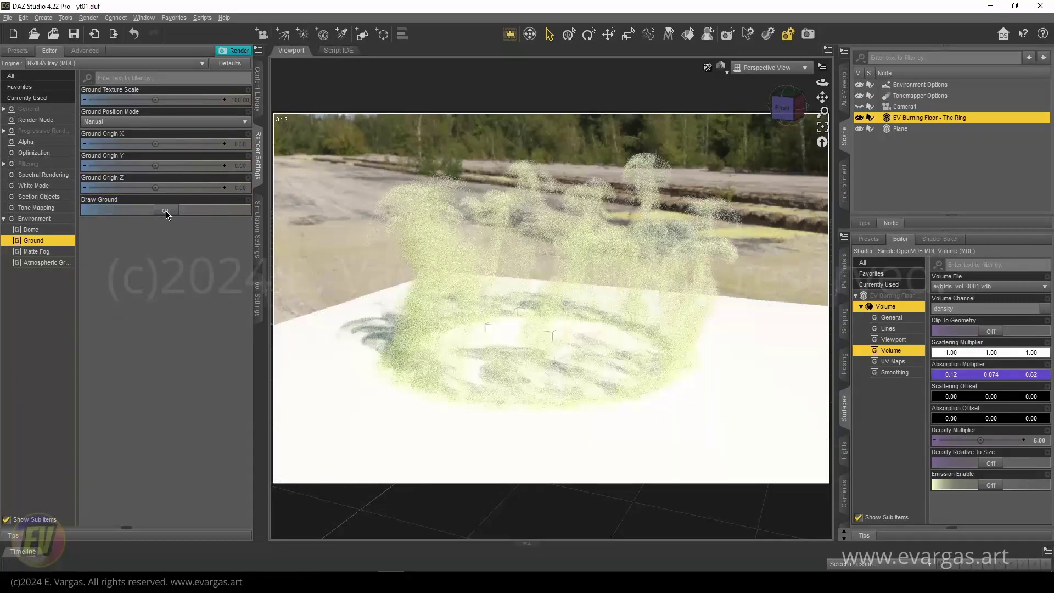
# Step: Set the Base Color of the Plane's surface to a very dark grey of 0.028
pyautogui.click(901, 129)
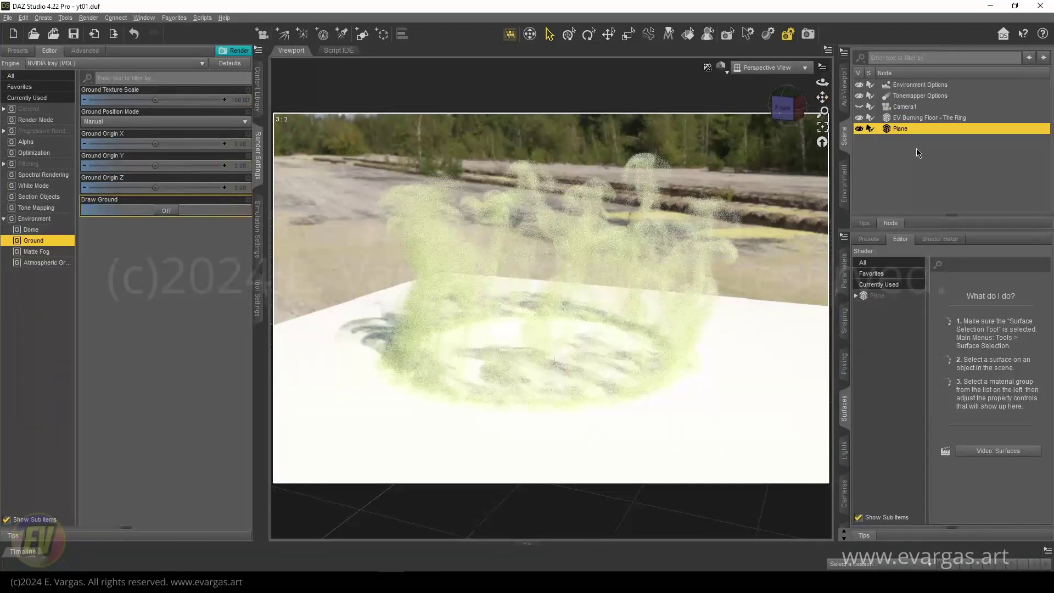
pyautogui.click(881, 296)
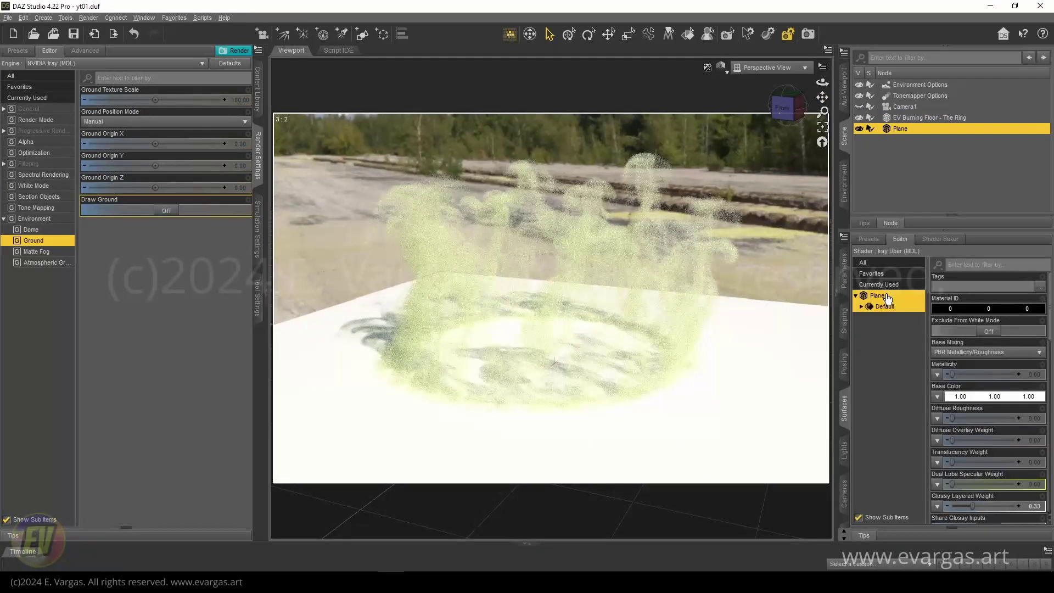
pyautogui.click(983, 398)
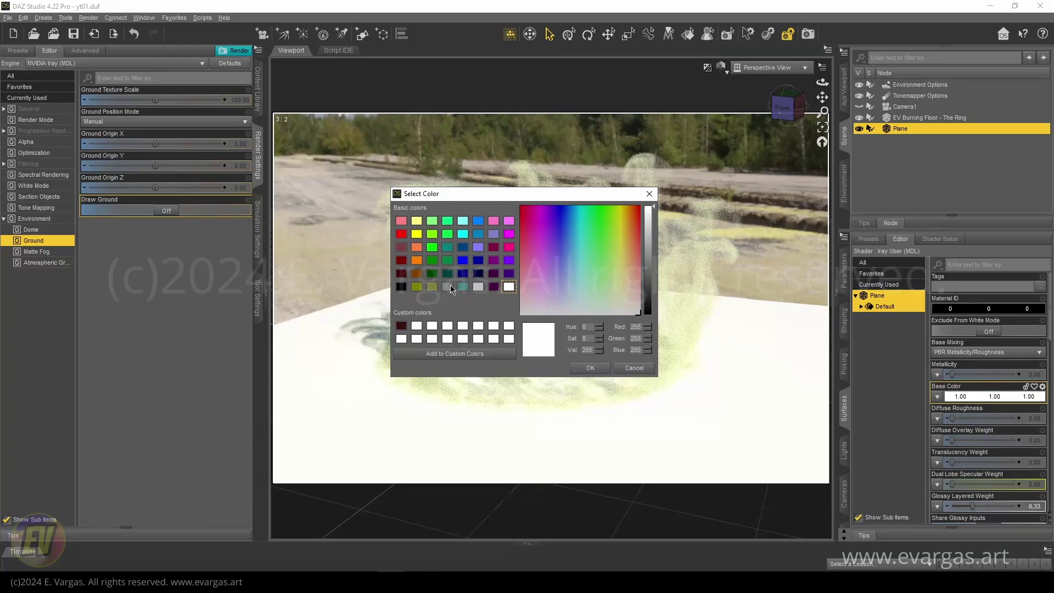
pyautogui.click(401, 286)
pyautogui.click(653, 279)
pyautogui.moveTo(653, 279); pyautogui.dragTo(650, 293)
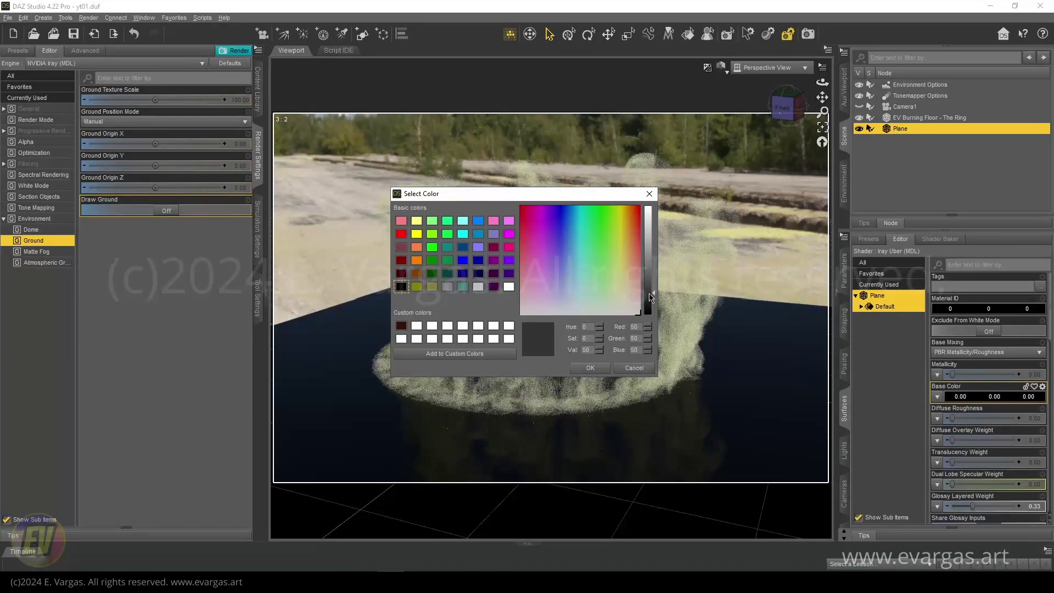
pyautogui.click(592, 368)
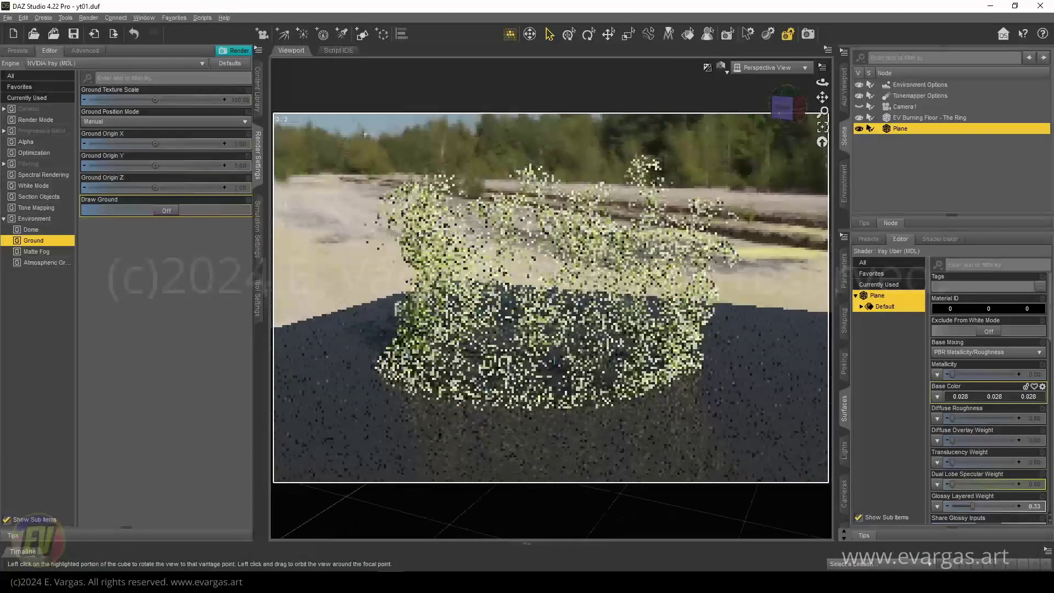
# Step: Apply the Default Iray material to EV Burning Floor - The Ring
pyautogui.moveTo(785, 105); pyautogui.dragTo(786, 125)
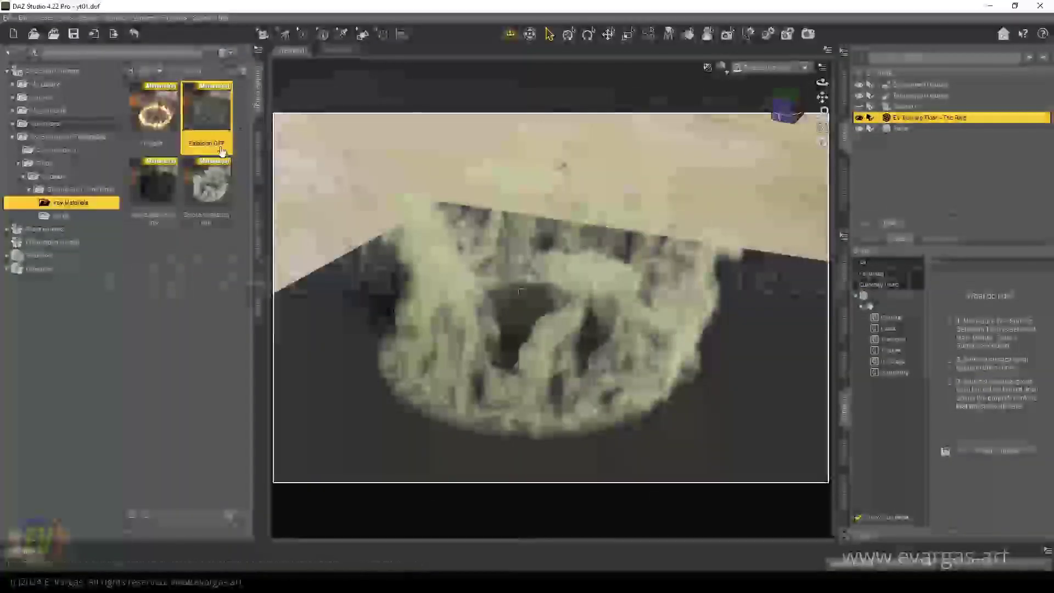
pyautogui.doubleClick(153, 110)
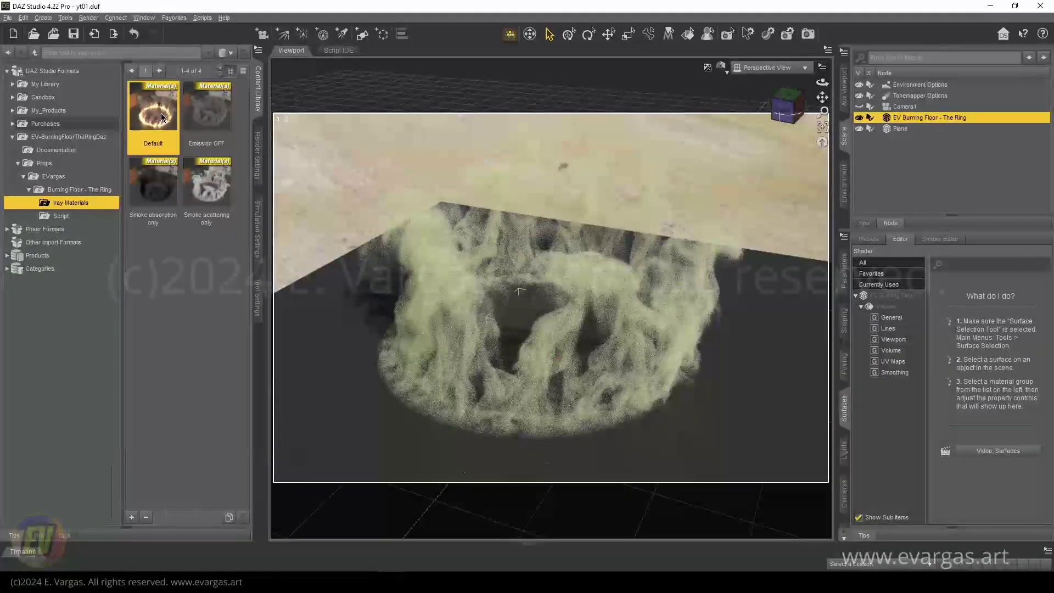
pyautogui.moveTo(786, 108); pyautogui.dragTo(789, 117)
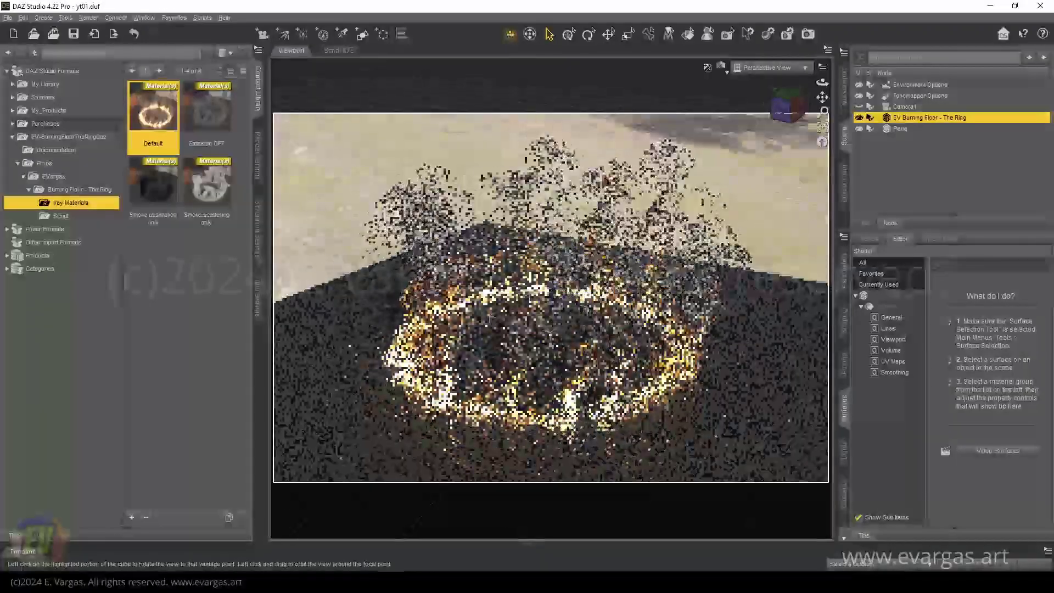
# Step: Try the Emission OFF and smoke-only materials on the ring above the dark plane and return it to Default
pyautogui.doubleClick(207, 110)
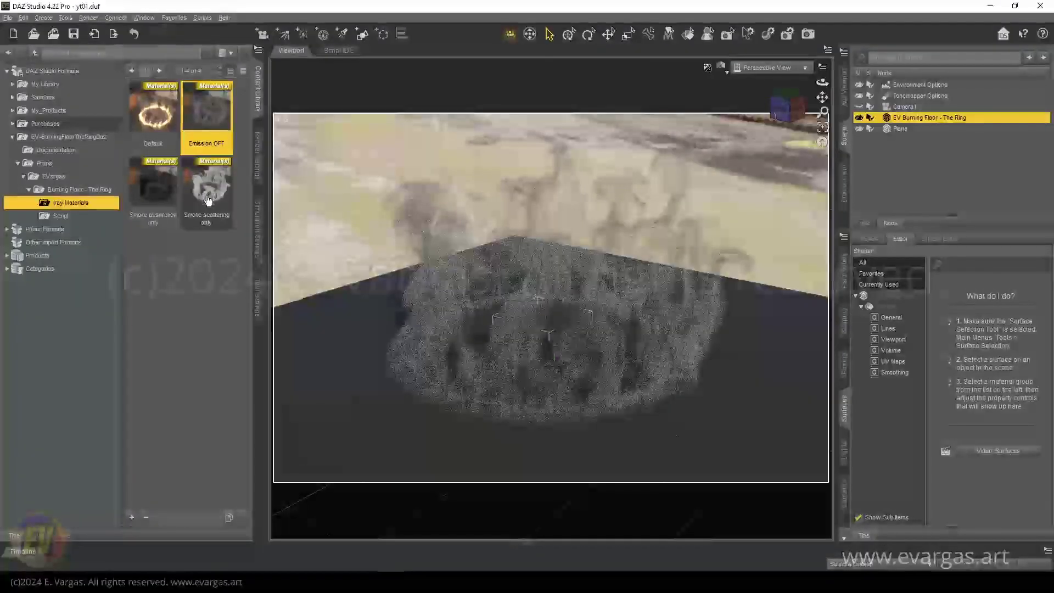
pyautogui.doubleClick(208, 187)
pyautogui.doubleClick(153, 181)
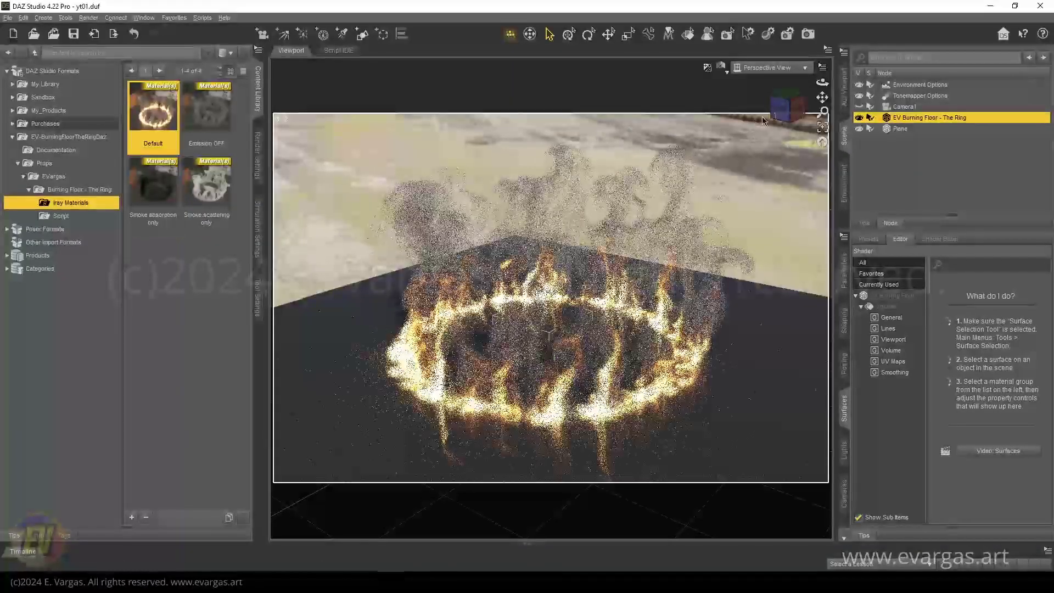
pyautogui.moveTo(788, 109); pyautogui.dragTo(792, 116)
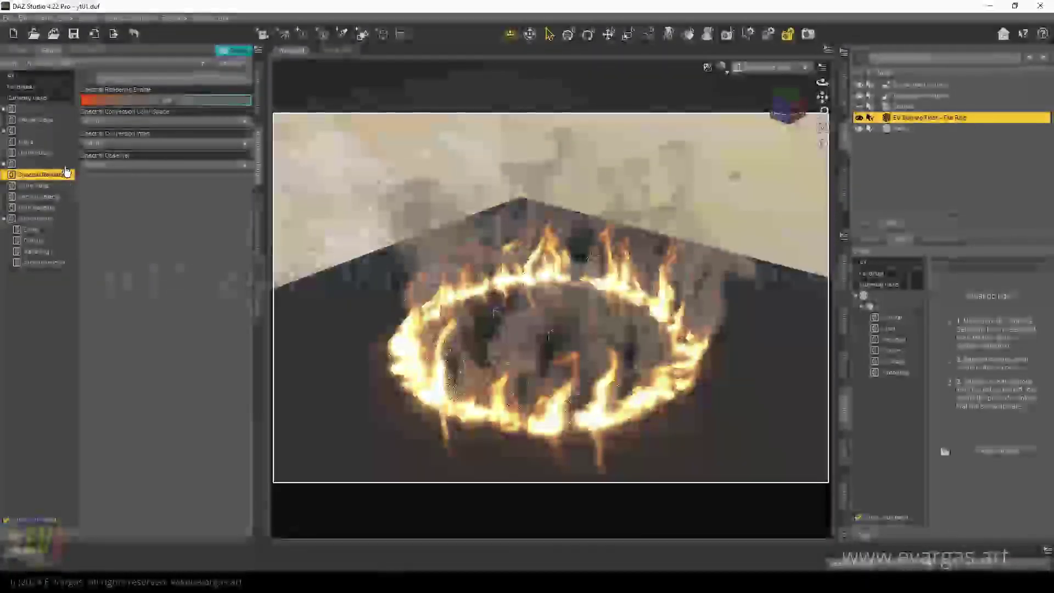
# Step: Set Max Time (secs) to 60 in the Progressive Rendering settings
pyautogui.click(63, 132)
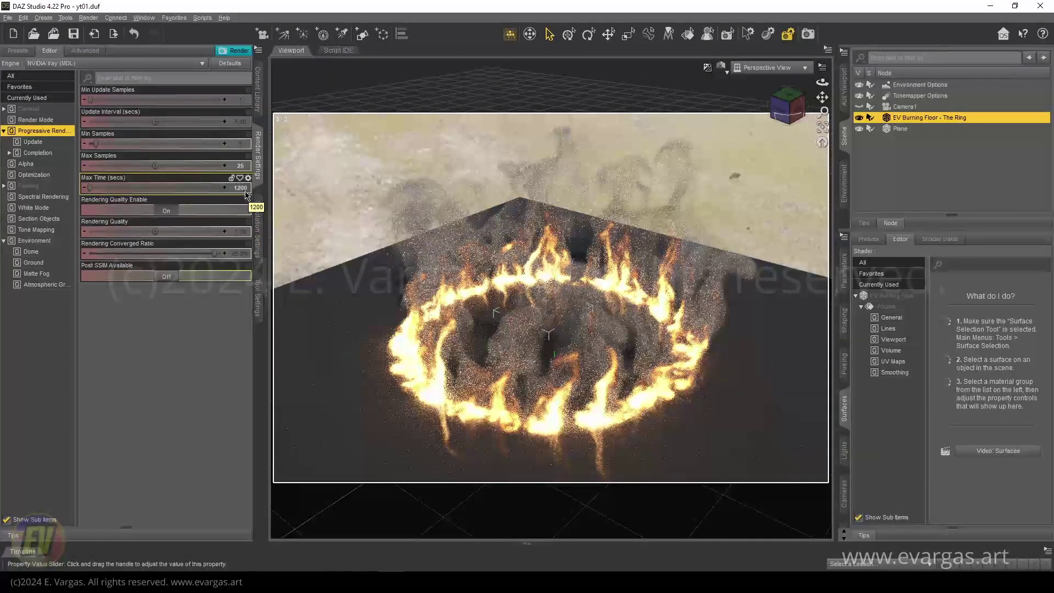
pyautogui.click(243, 189)
pyautogui.write('60')
pyautogui.press('Return')
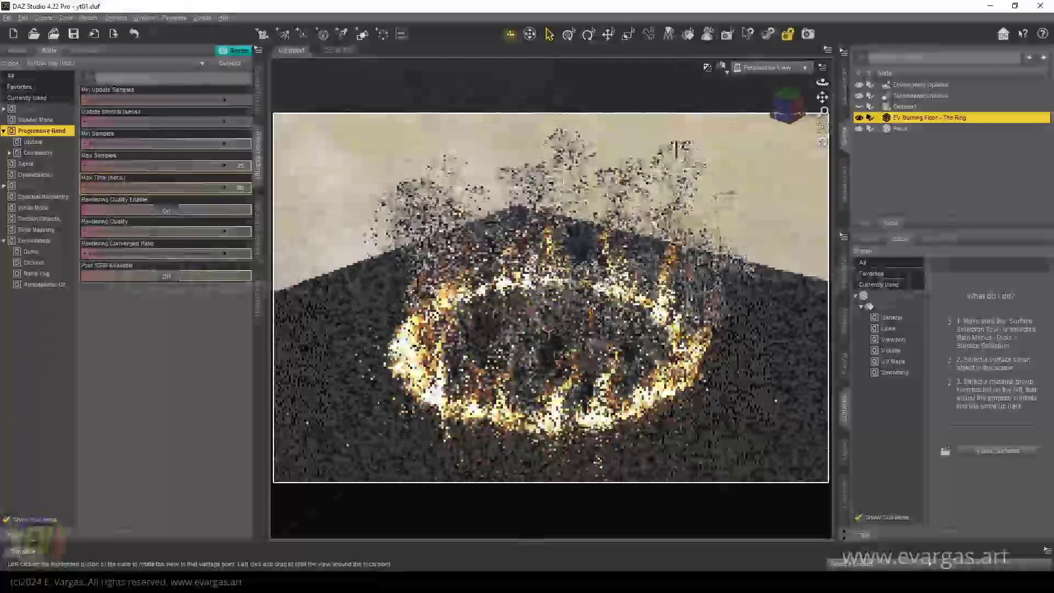
# Step: Set Max Time (secs) to 600 in the Progressive Rendering settings
pyautogui.moveTo(788, 106); pyautogui.dragTo(788, 96)
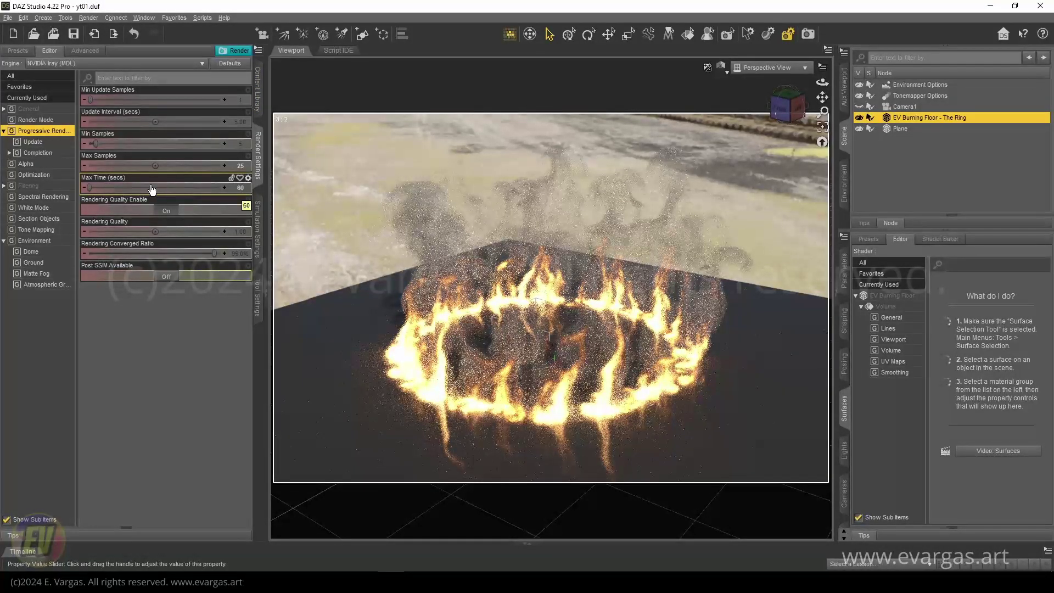
pyautogui.click(241, 189)
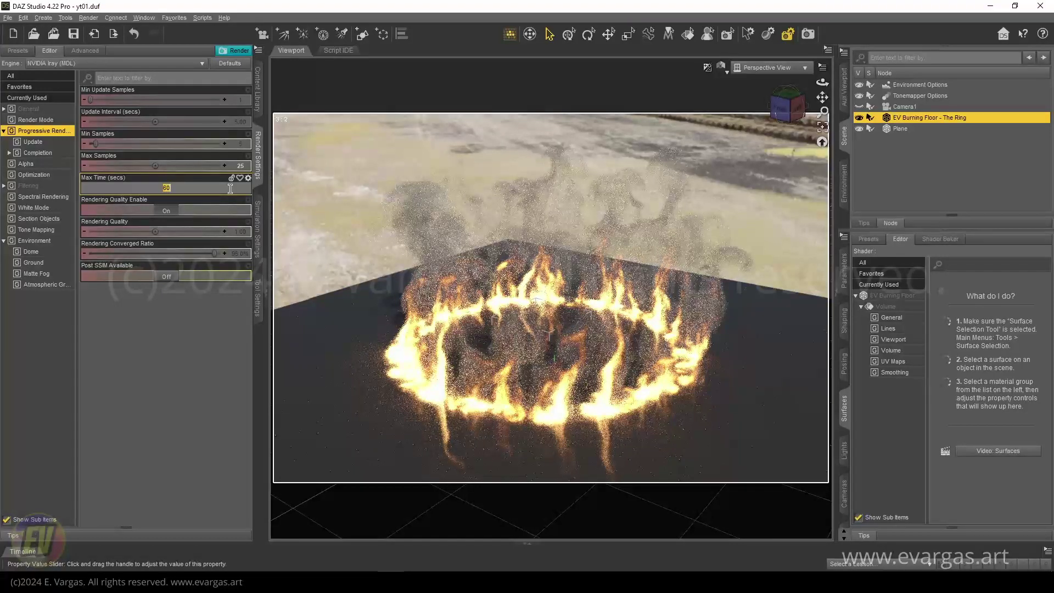
pyautogui.click(239, 188)
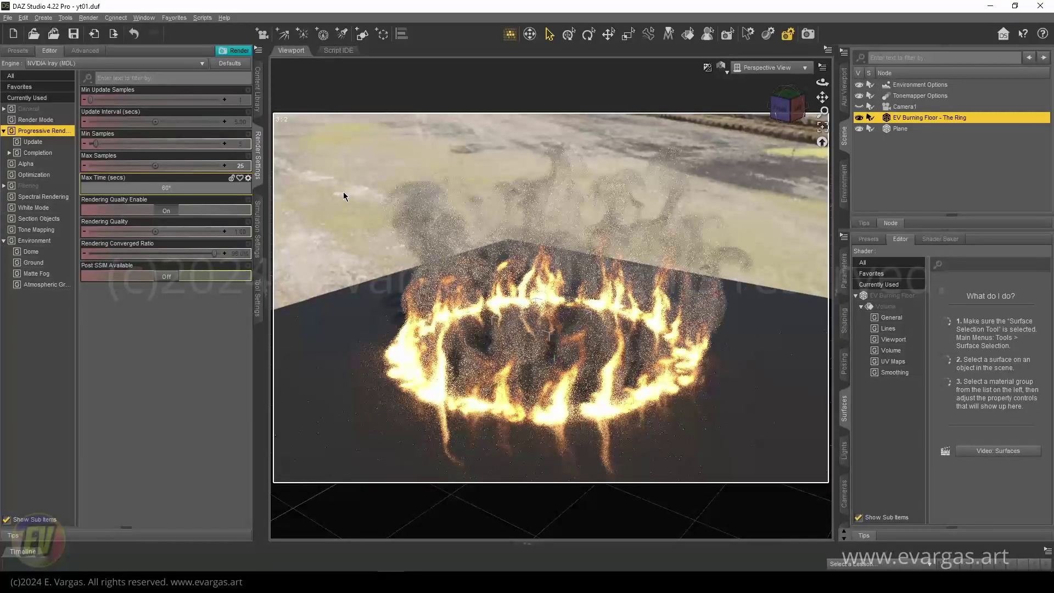
pyautogui.press('Return')
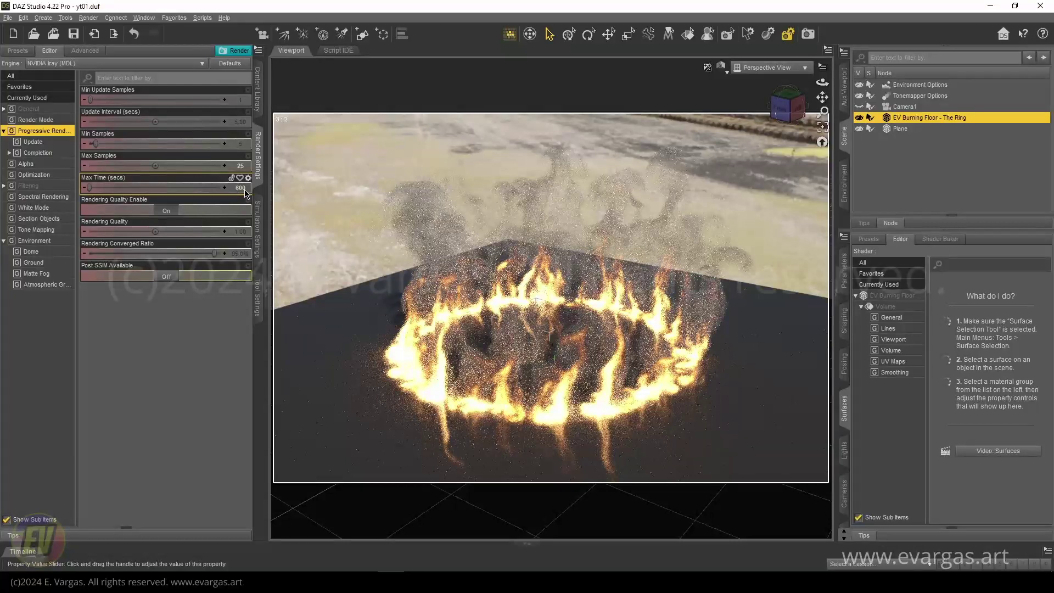
# Step: Raise the Max Samples limit and set Max Time (secs) to 900 in the Progressive Rendering settings
pyautogui.click(244, 167)
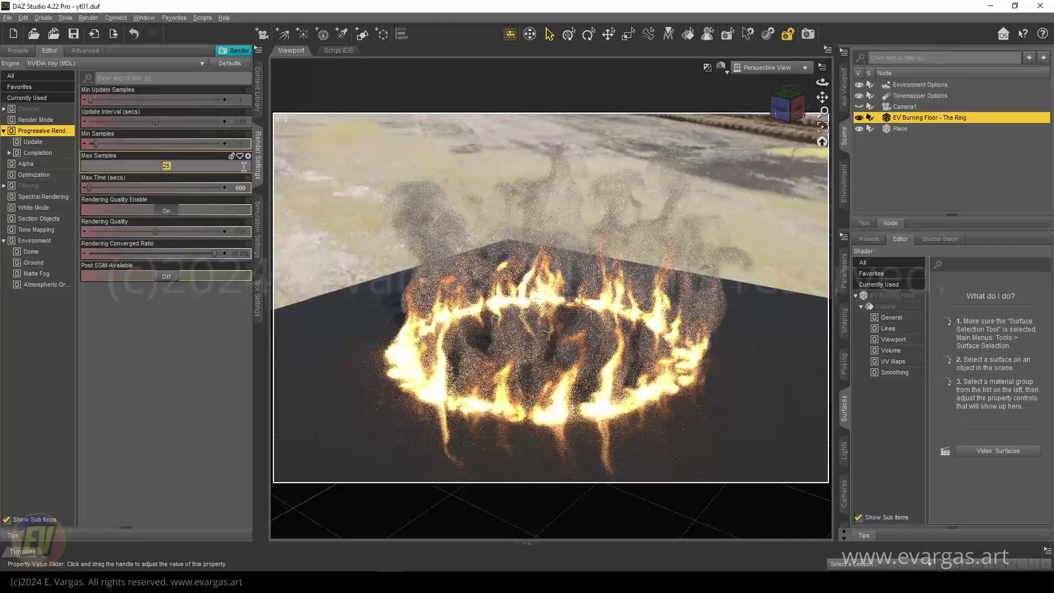
pyautogui.press('Return')
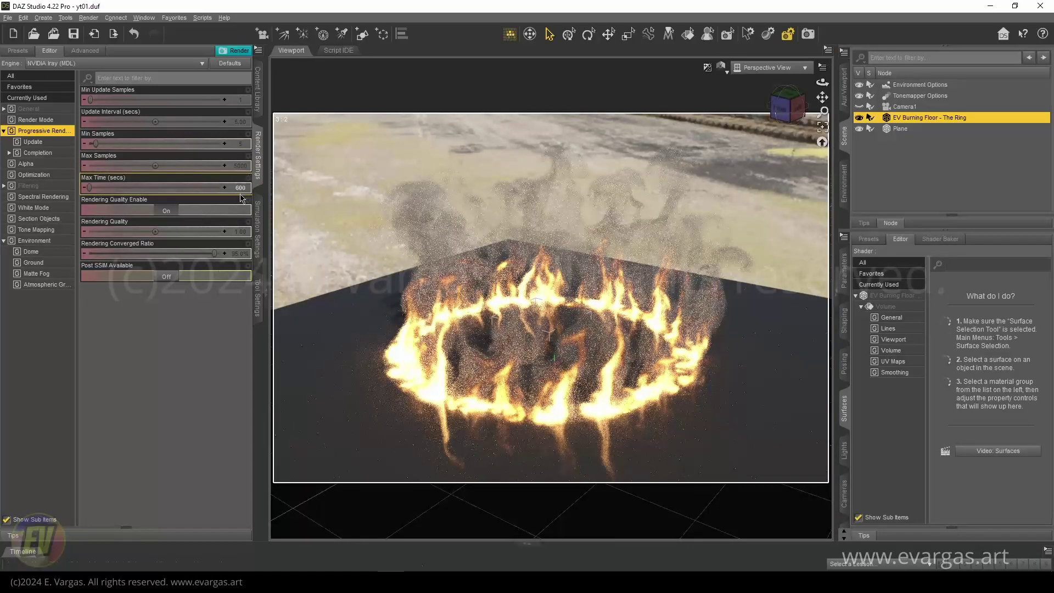
pyautogui.click(242, 188)
pyautogui.write('60')
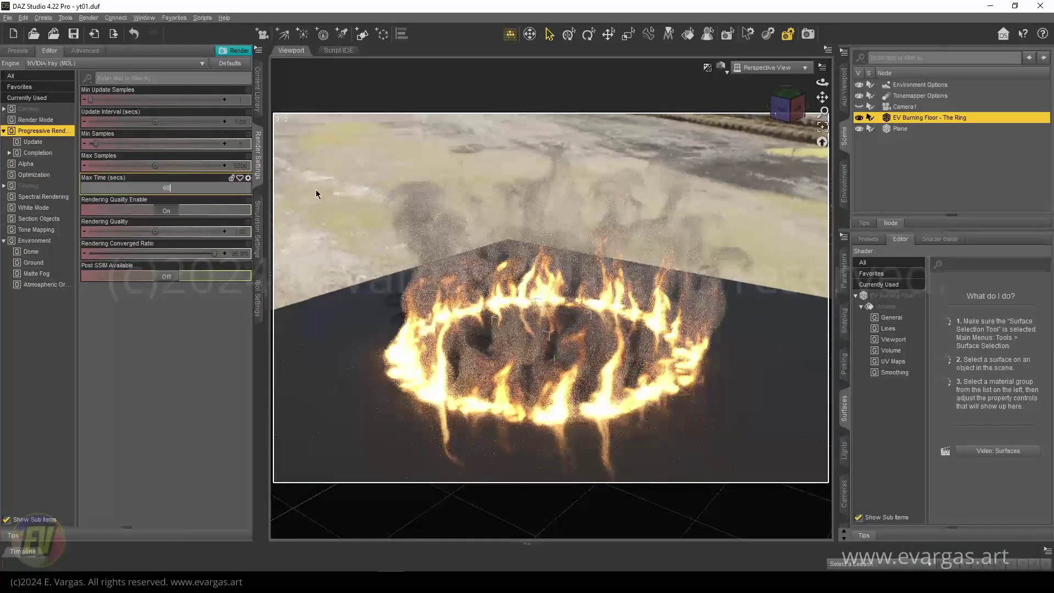
pyautogui.write('0')
pyautogui.press('Return')
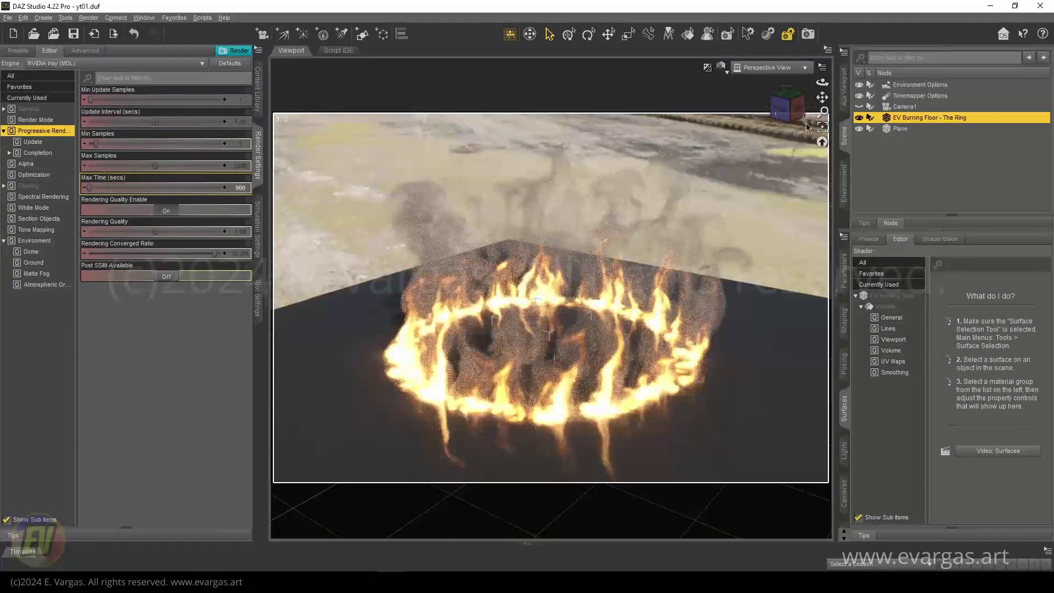
# Step: Set the Density Multiplier of EV Burning Floor - The Ring's Volume surface to 1
pyautogui.moveTo(823, 112); pyautogui.dragTo(827, 84)
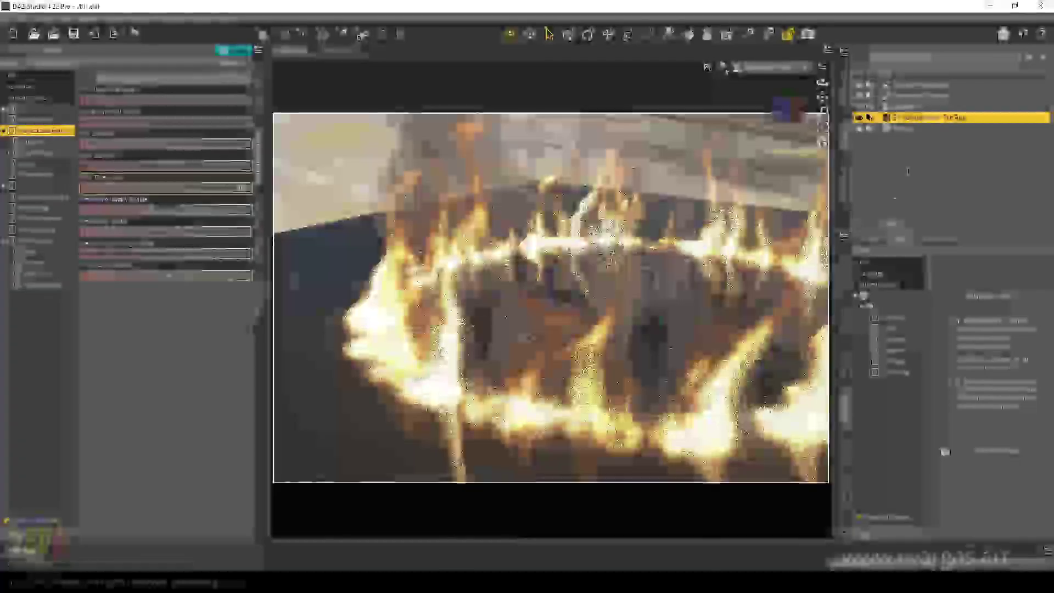
pyautogui.click(907, 171)
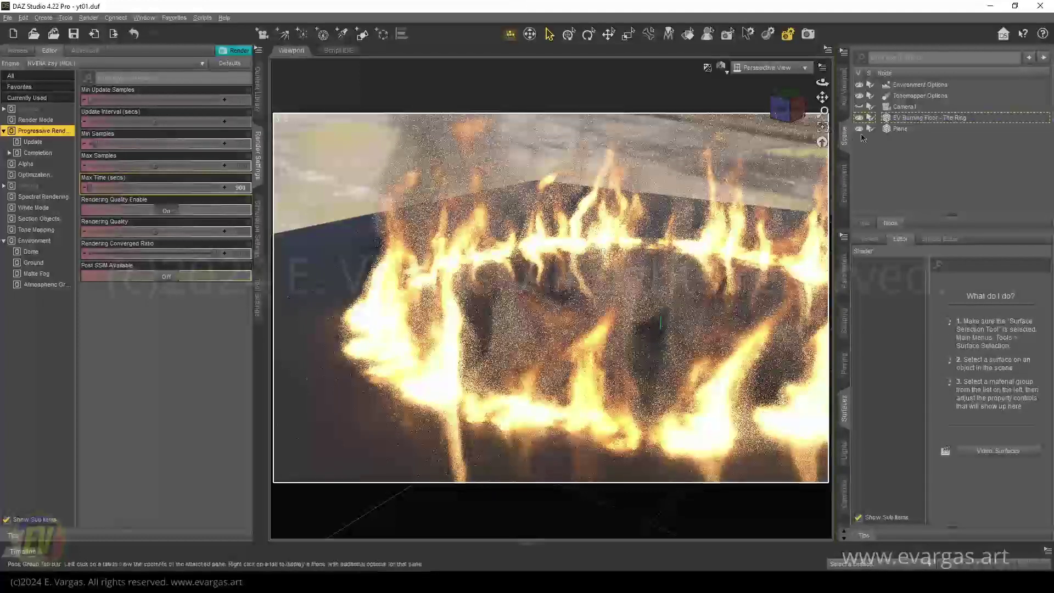
pyautogui.click(901, 129)
pyautogui.click(927, 118)
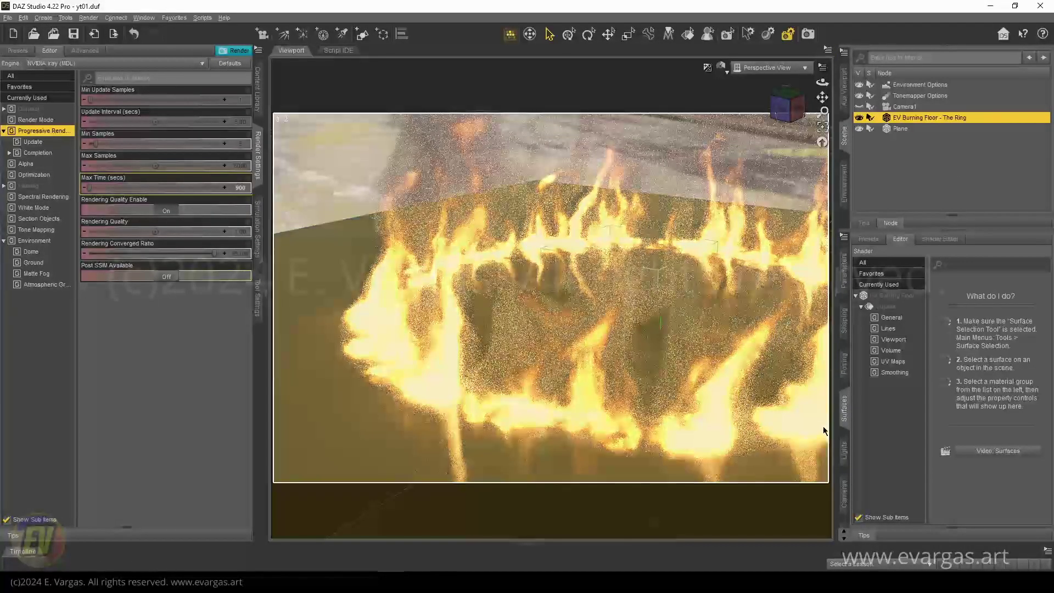
pyautogui.click(898, 350)
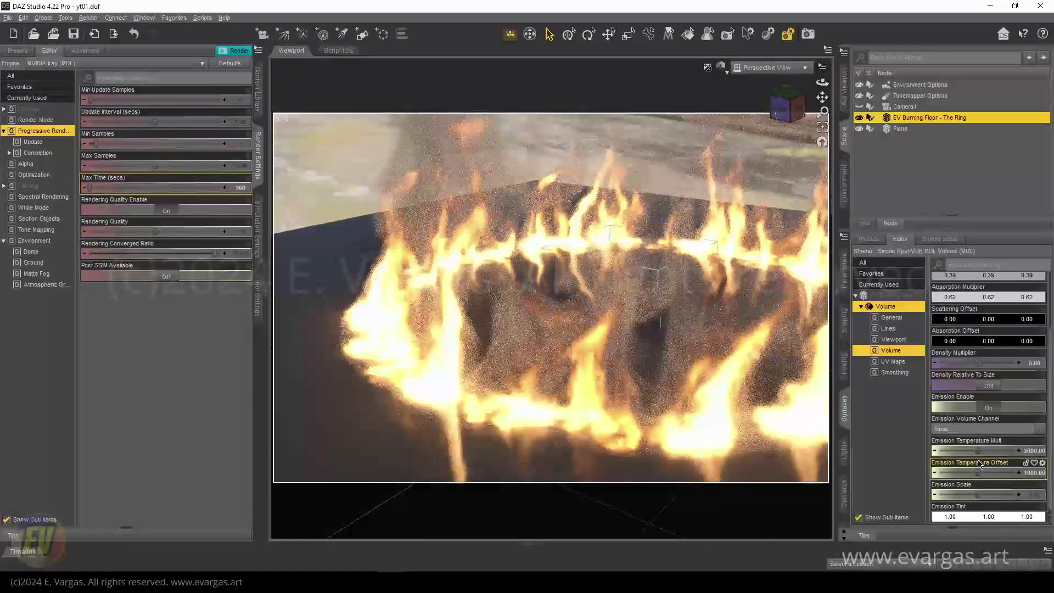
pyautogui.click(1036, 364)
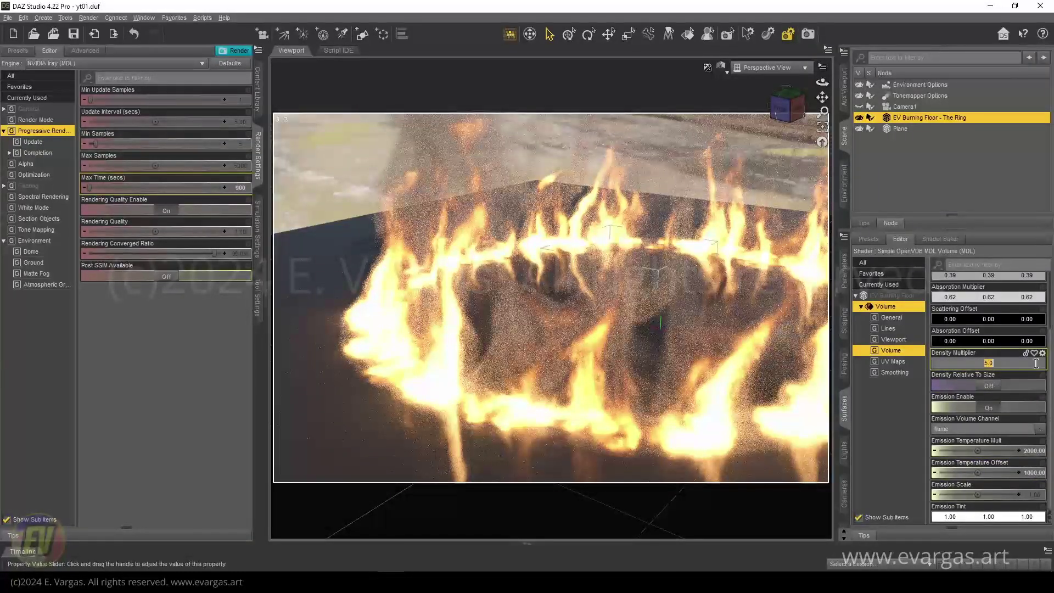
pyautogui.write('1')
pyautogui.press('Return')
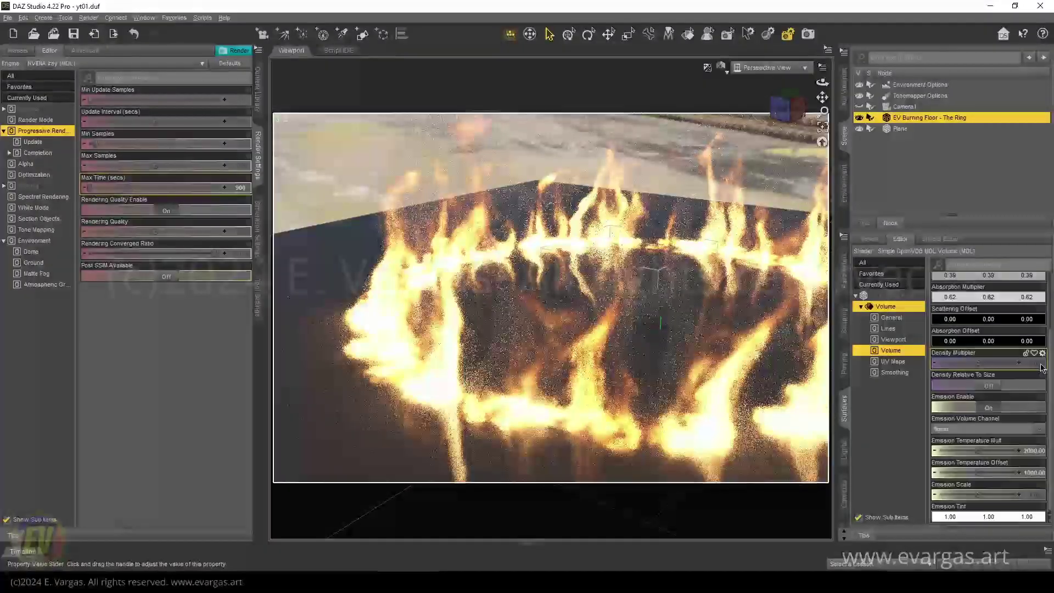
# Step: Set the ring volume's Emission Temperature Mult to 1500 and its Emission Temperature Offset to 750
pyautogui.click(1038, 451)
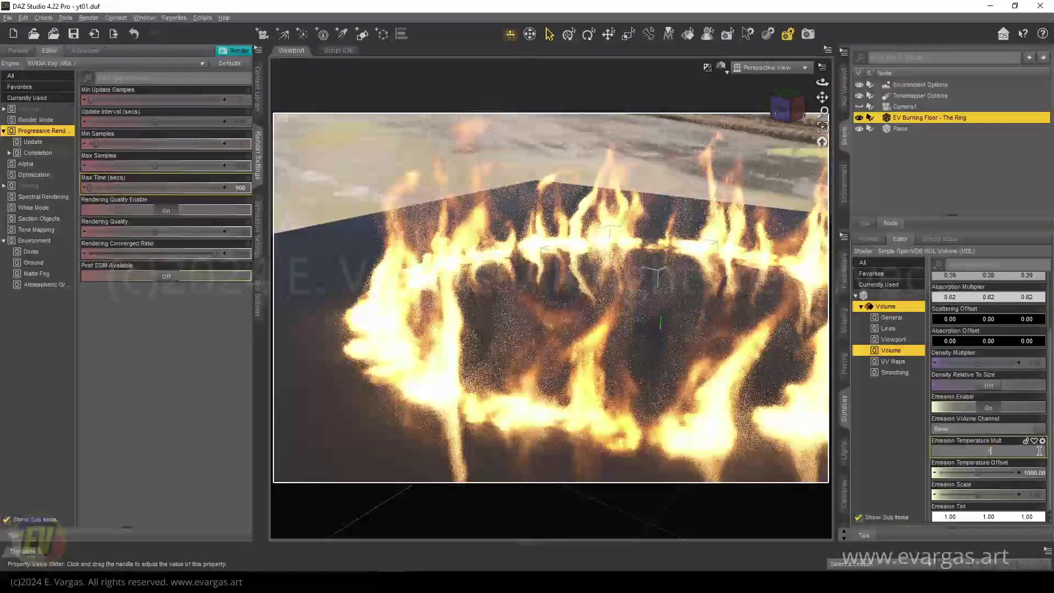
pyautogui.write('1500')
pyautogui.press('Return')
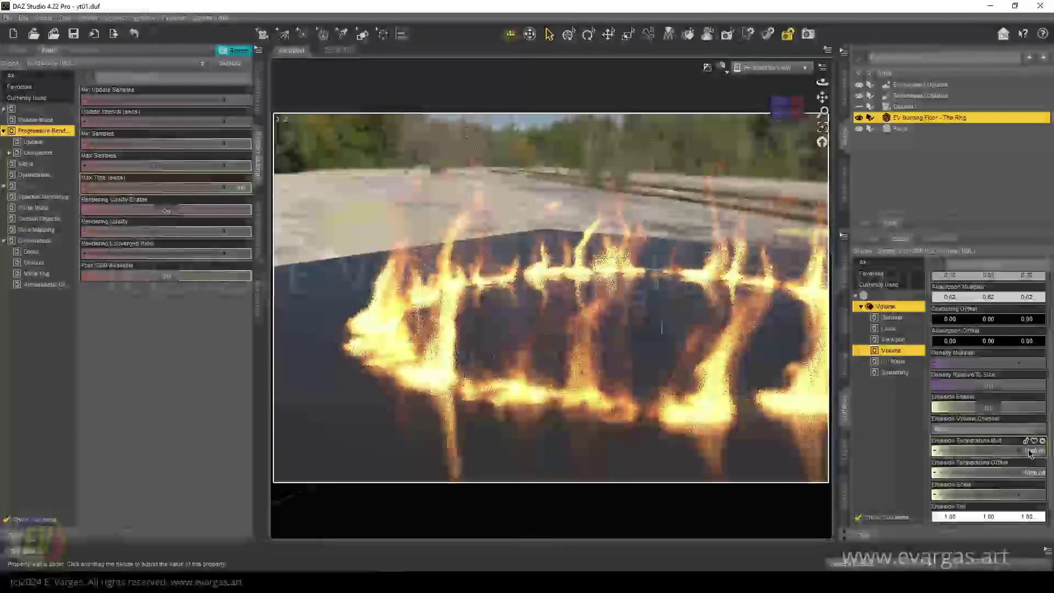
pyautogui.click(1038, 472)
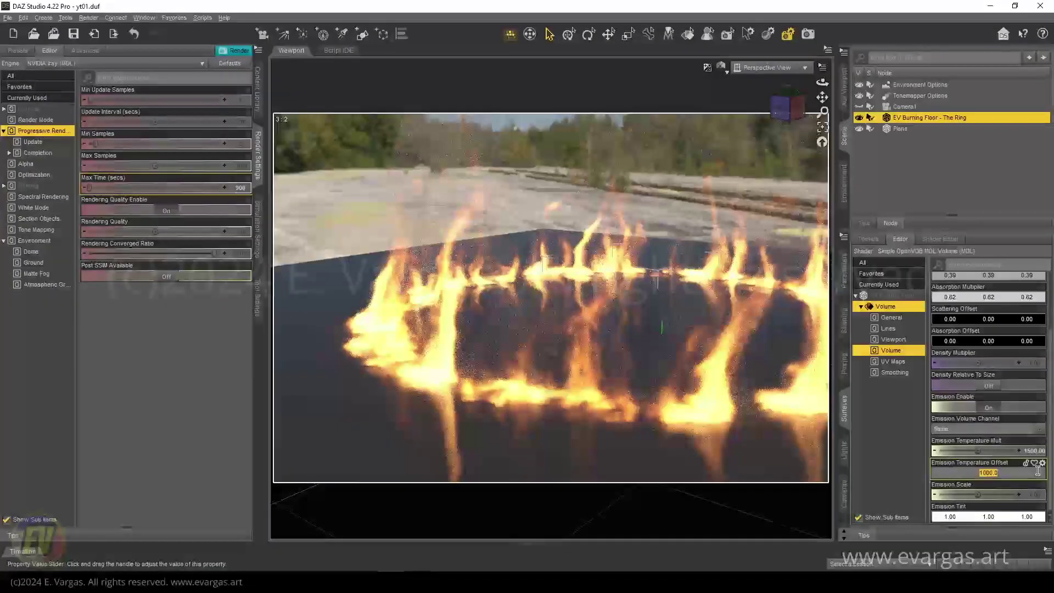
pyautogui.write('750')
pyautogui.press('Return')
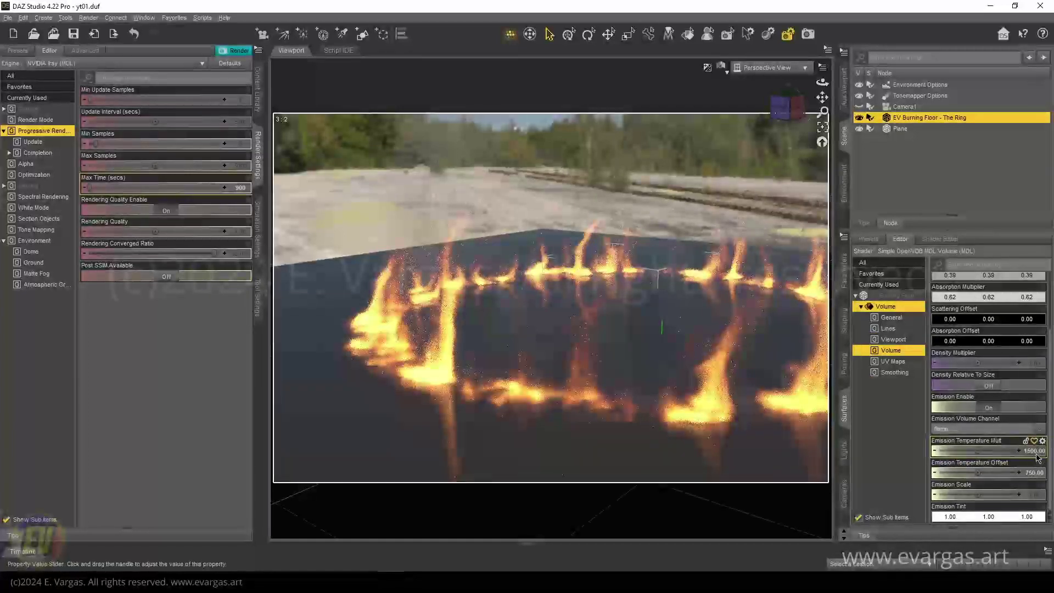
# Step: Set the ring volume's Emission Temperature Mult to 1200 and its Emission Temperature Offset to 5000
pyautogui.click(1036, 451)
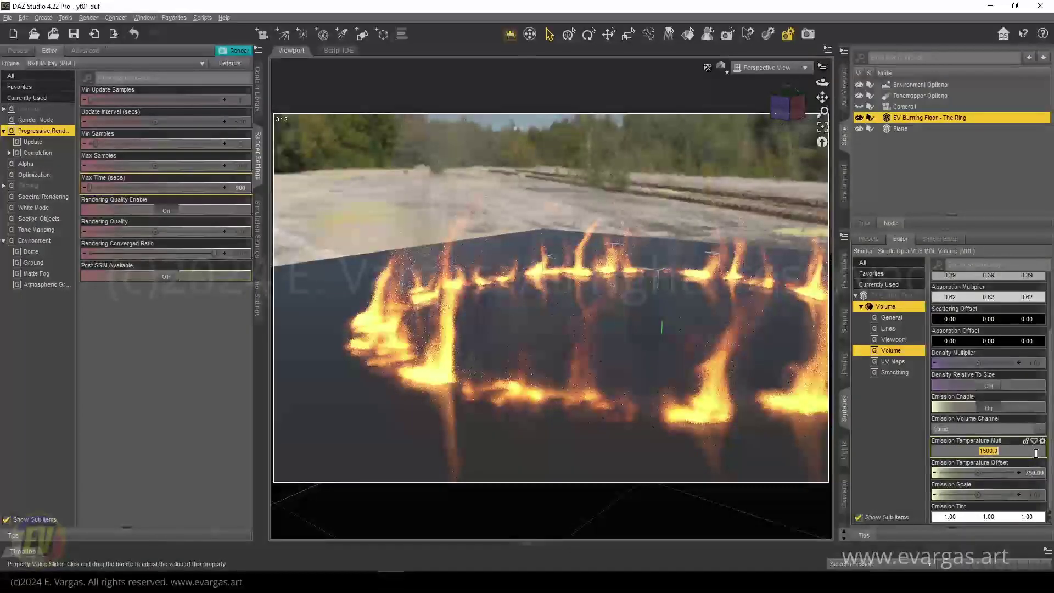
pyautogui.write('1200')
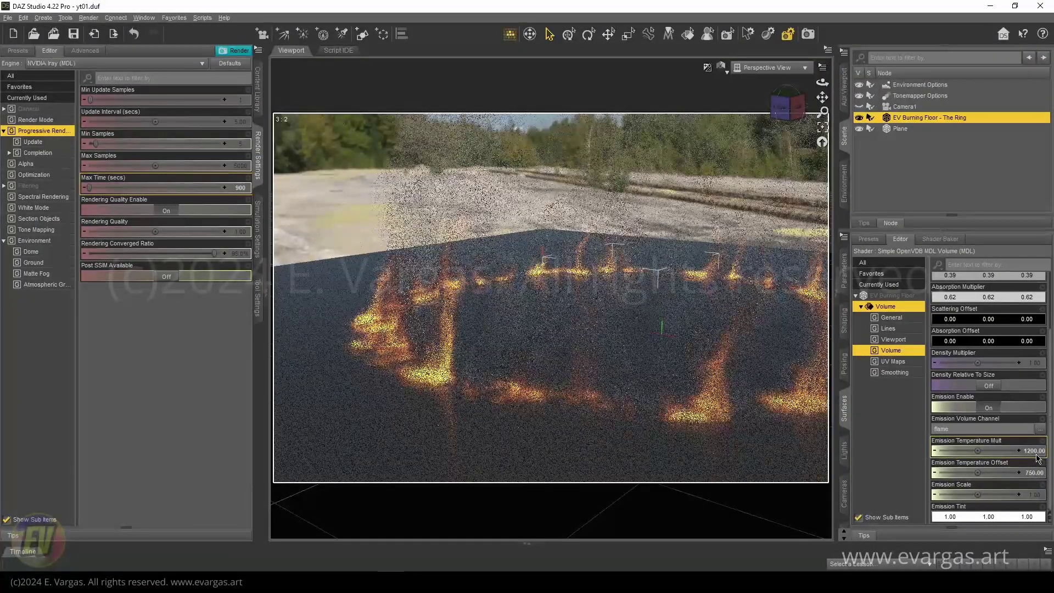
pyautogui.press('Return')
pyautogui.click(786, 114)
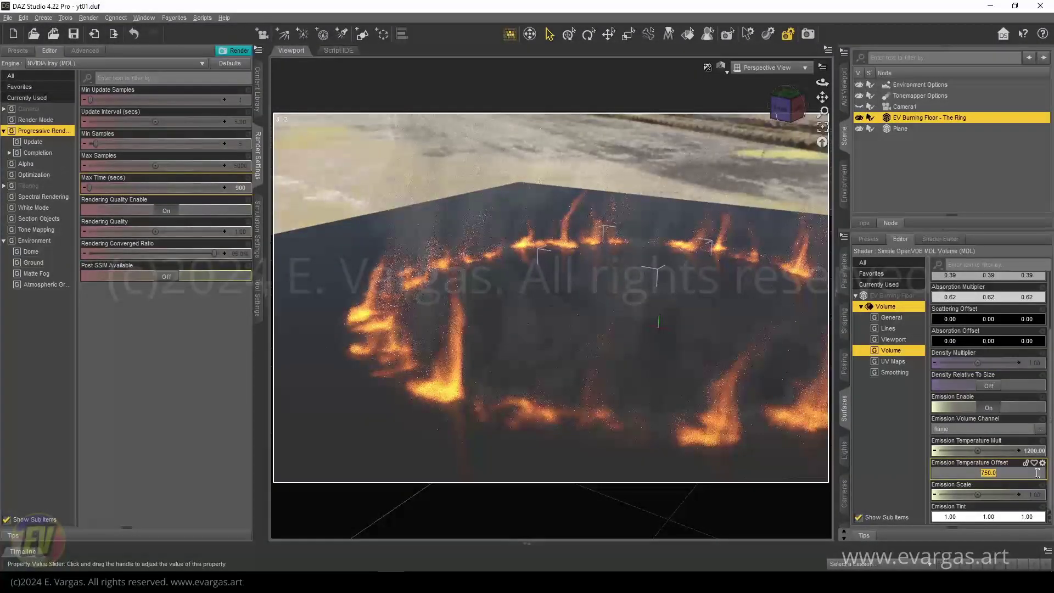
pyautogui.press('Return')
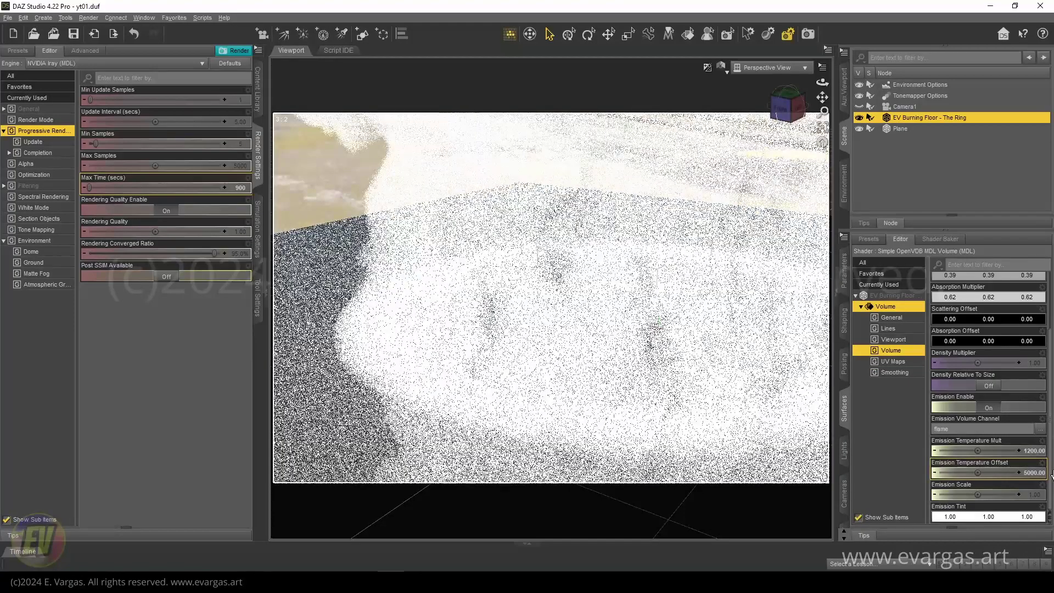
# Step: Set the ring volume's Emission Temperature Offset to 1500 and its Emission Temperature Mult to 950
pyautogui.click(1031, 473)
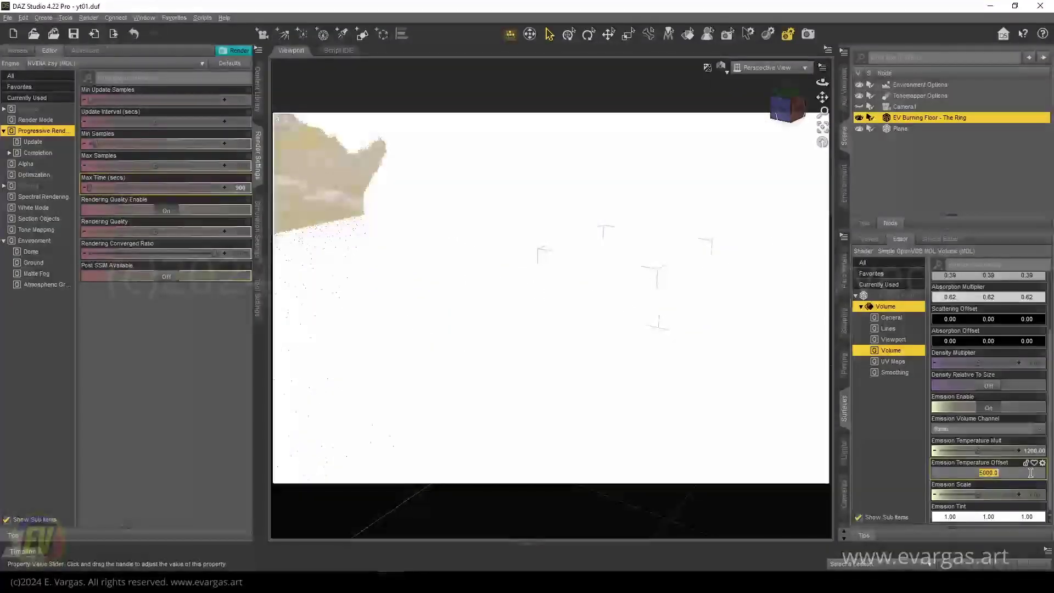
pyautogui.write('1500')
pyautogui.press('Return')
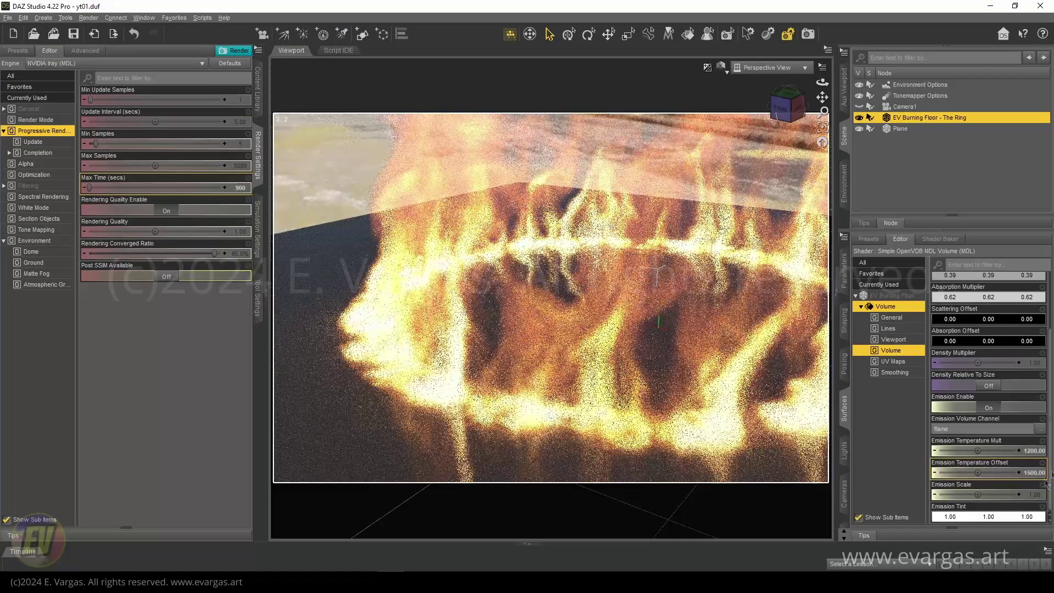
pyautogui.click(1037, 451)
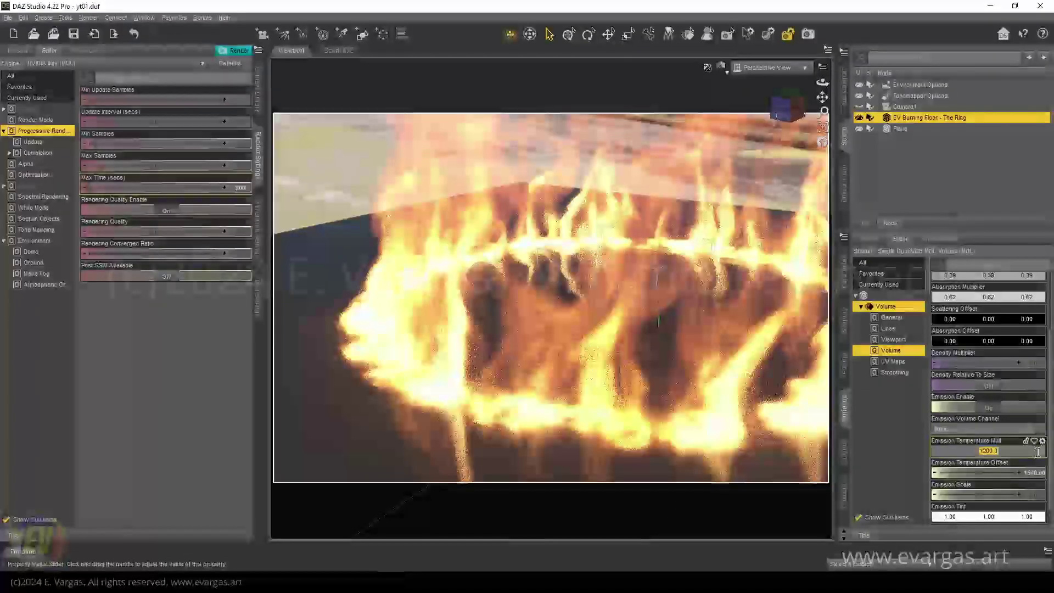
pyautogui.write('950')
pyautogui.press('Return')
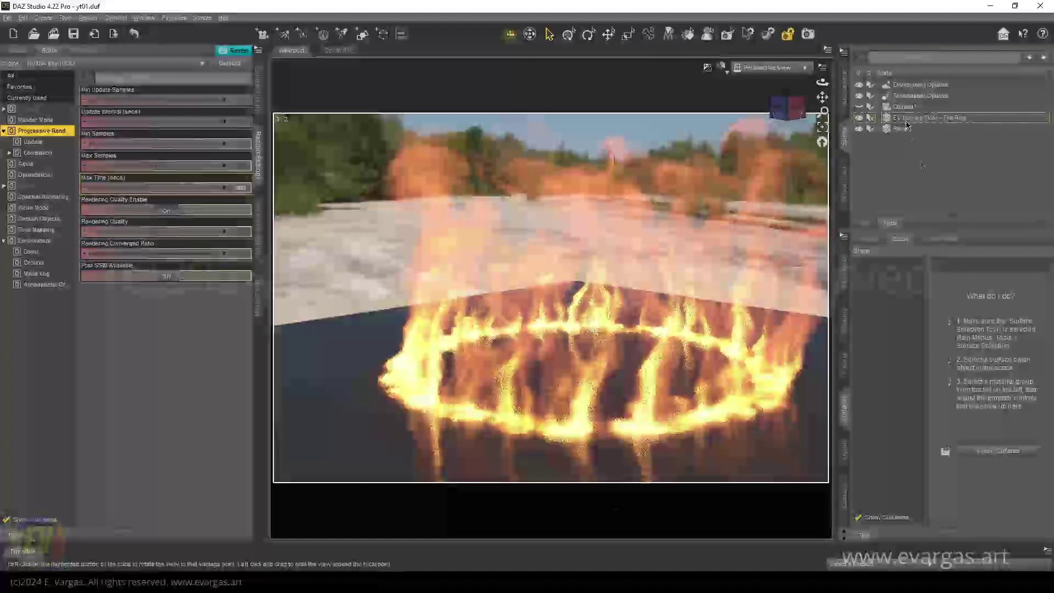
# Step: Review the ring's volume surface parameters and the prop's Iray Materials presets
pyautogui.click(928, 118)
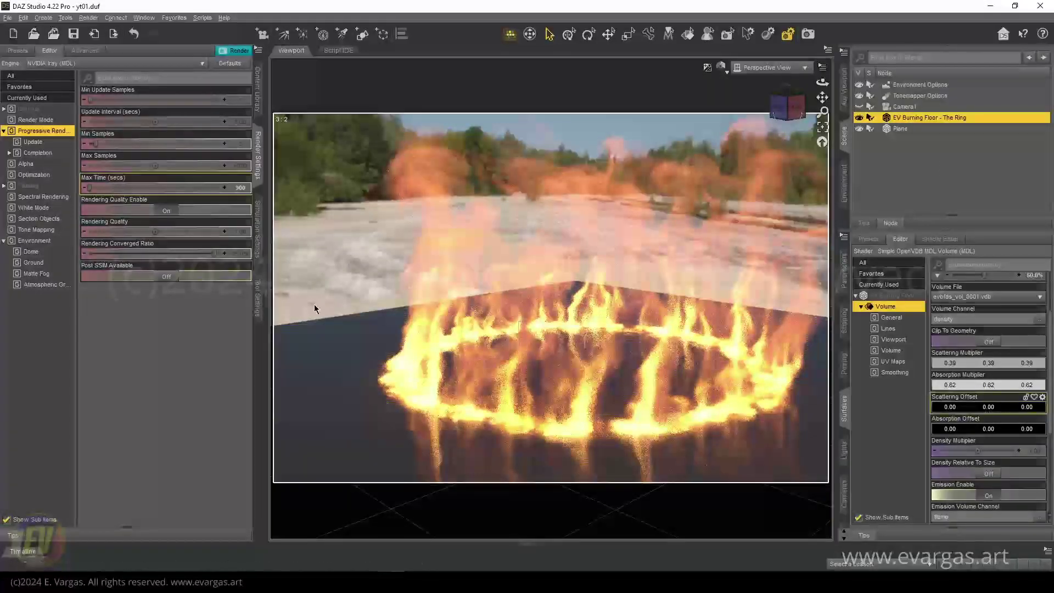
pyautogui.click(257, 88)
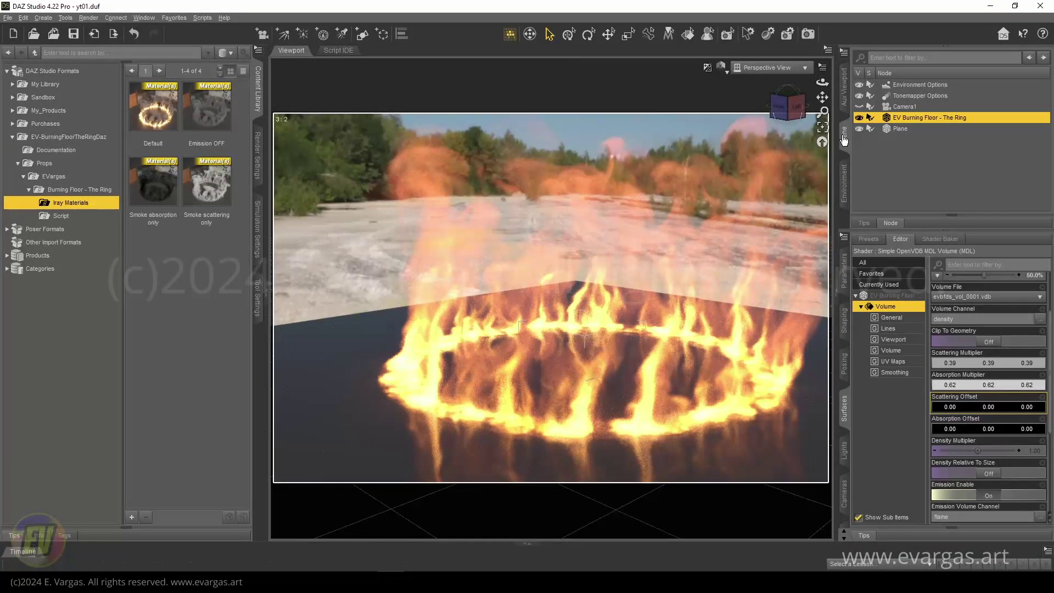
pyautogui.click(787, 97)
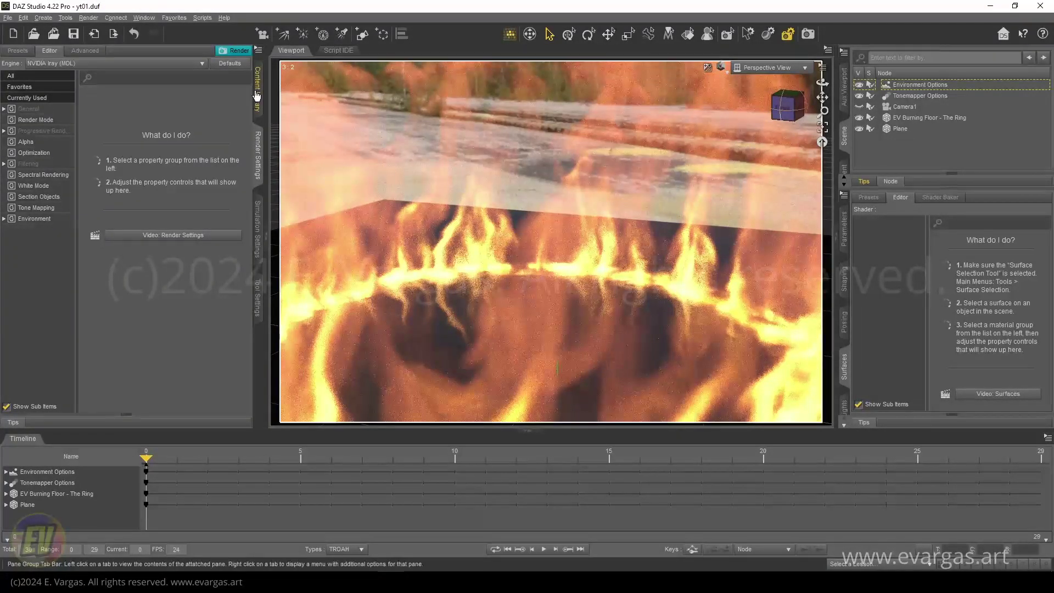
# Step: Lower Max Time (secs) to a few seconds in the Progressive Rendering settings
pyautogui.click(53, 113)
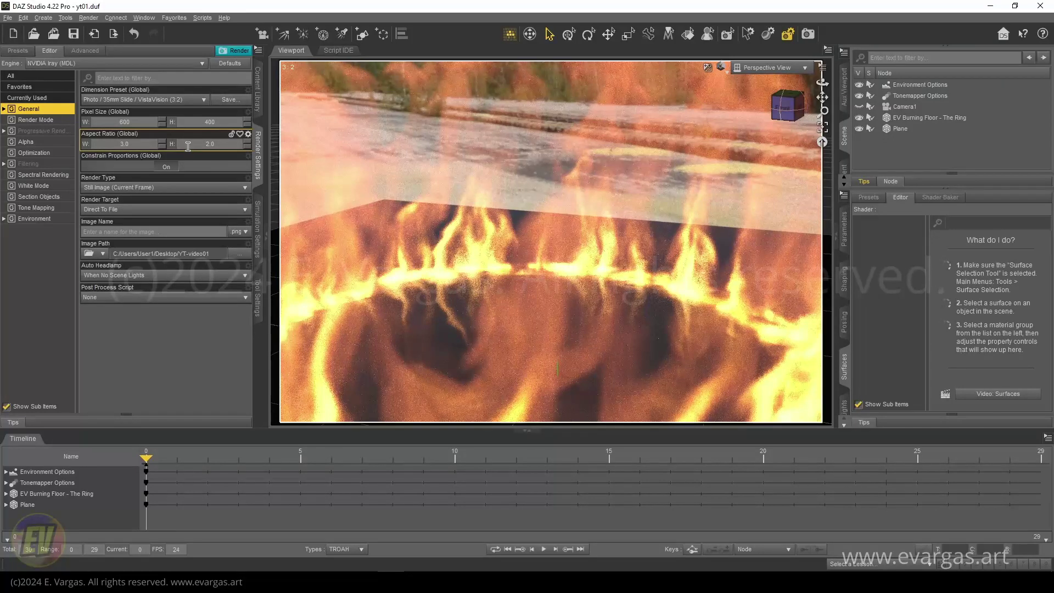
pyautogui.click(45, 131)
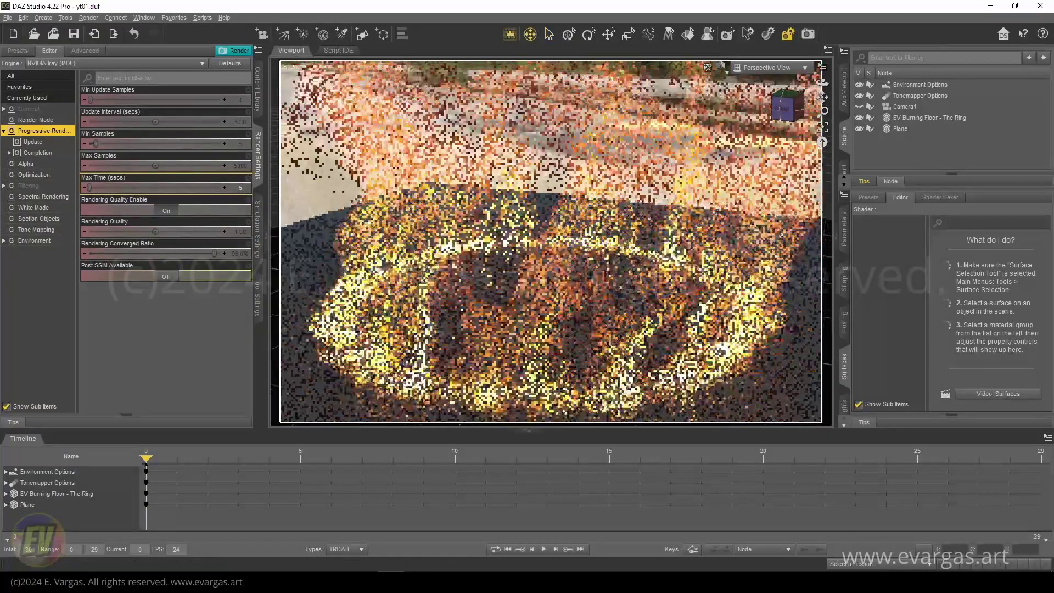
pyautogui.moveTo(551, 231); pyautogui.dragTo(570, 220, button='middle')
# Step: Review the render mode, output dimensions and destination in the render settings
pyautogui.click(54, 121)
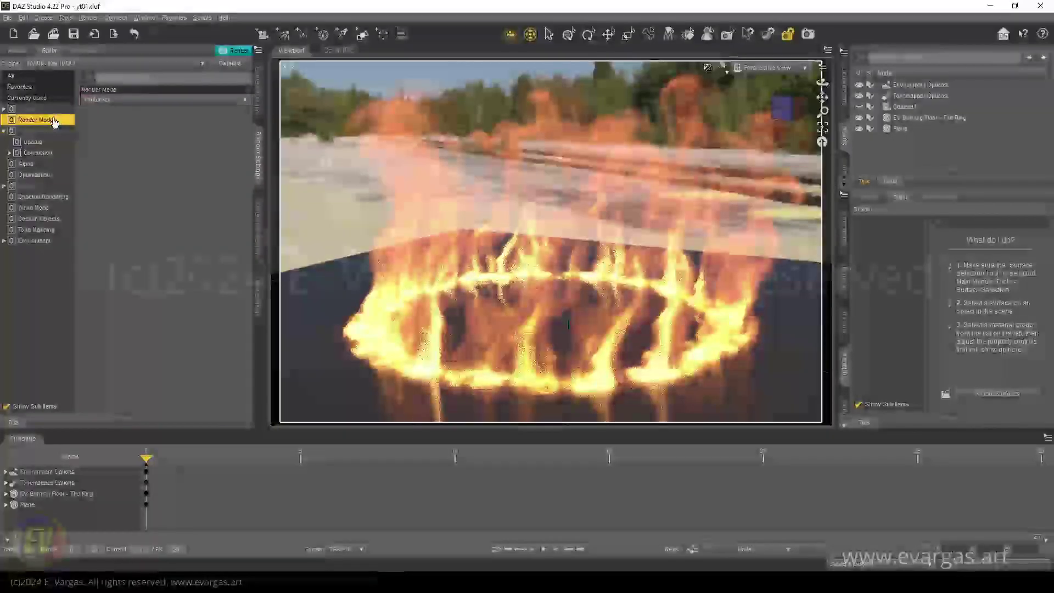
pyautogui.click(61, 112)
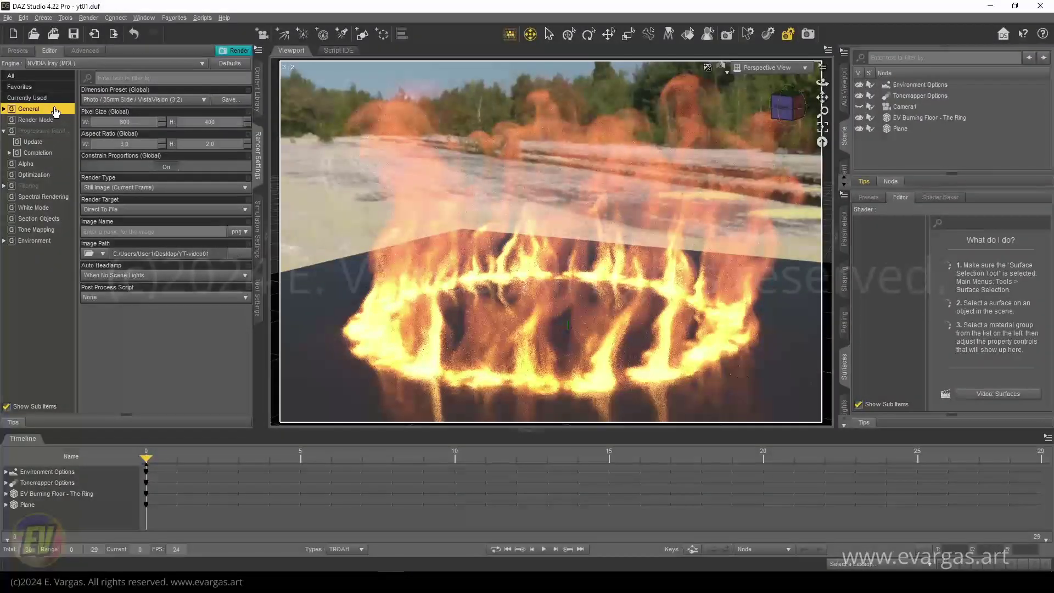
pyautogui.doubleClick(61, 112)
pyautogui.click(62, 120)
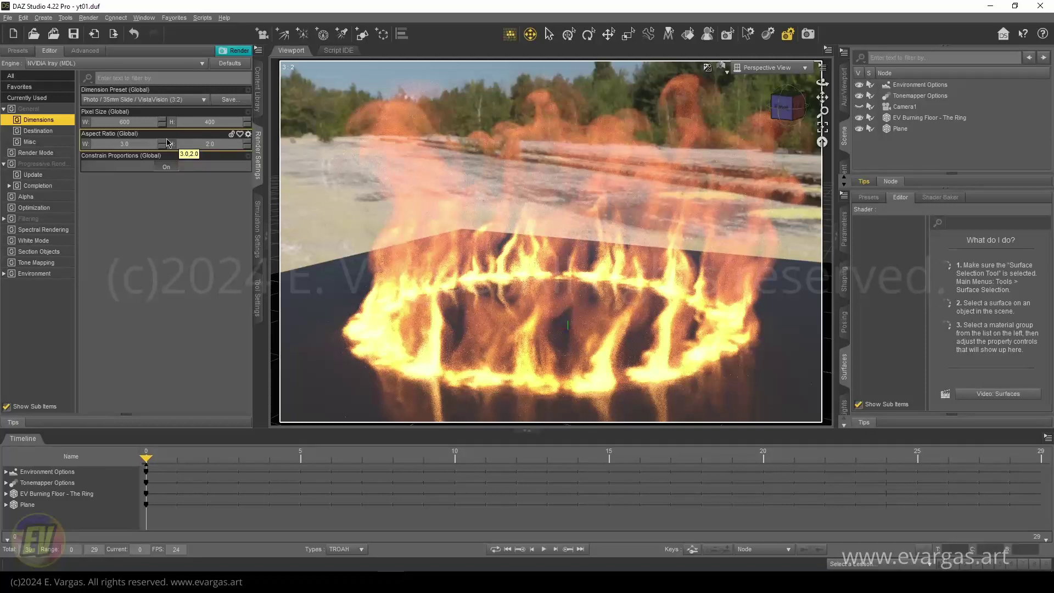
pyautogui.click(52, 131)
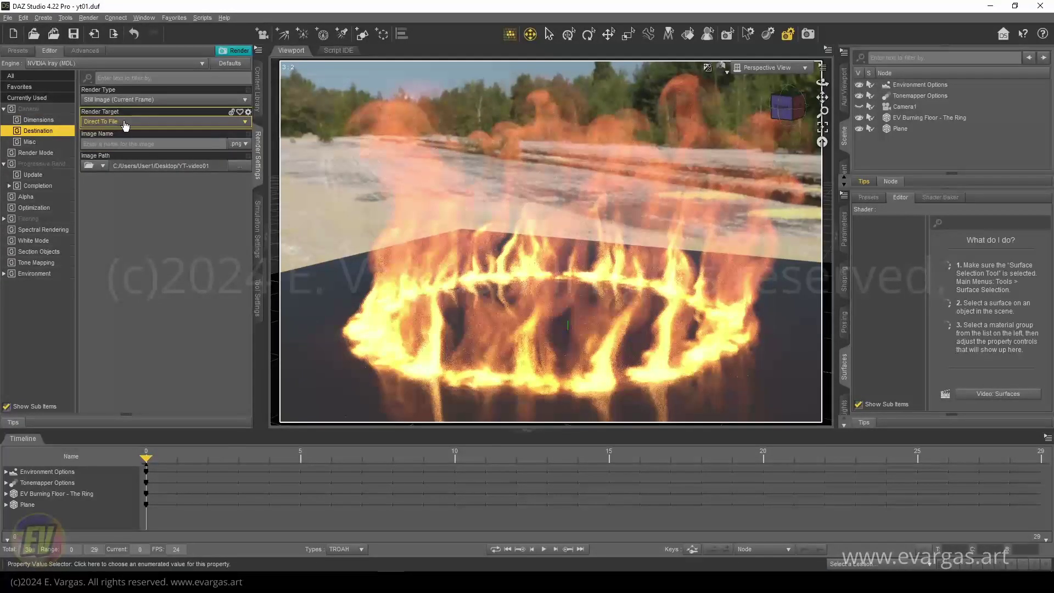
# Step: Set the render's image name to aaa, save the scene and render the still image to file
pyautogui.click(149, 145)
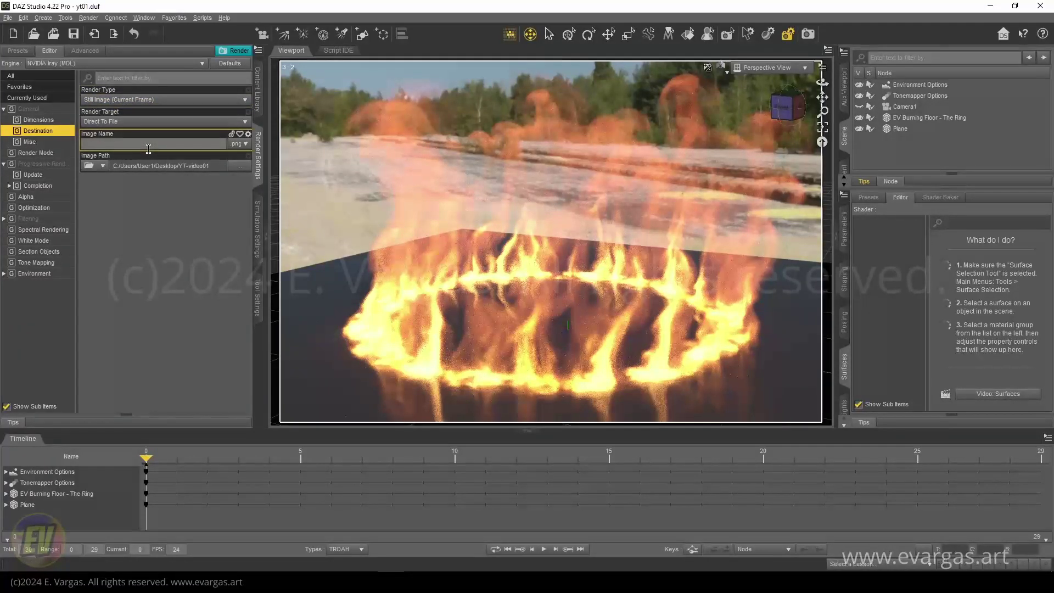
pyautogui.write('aaa')
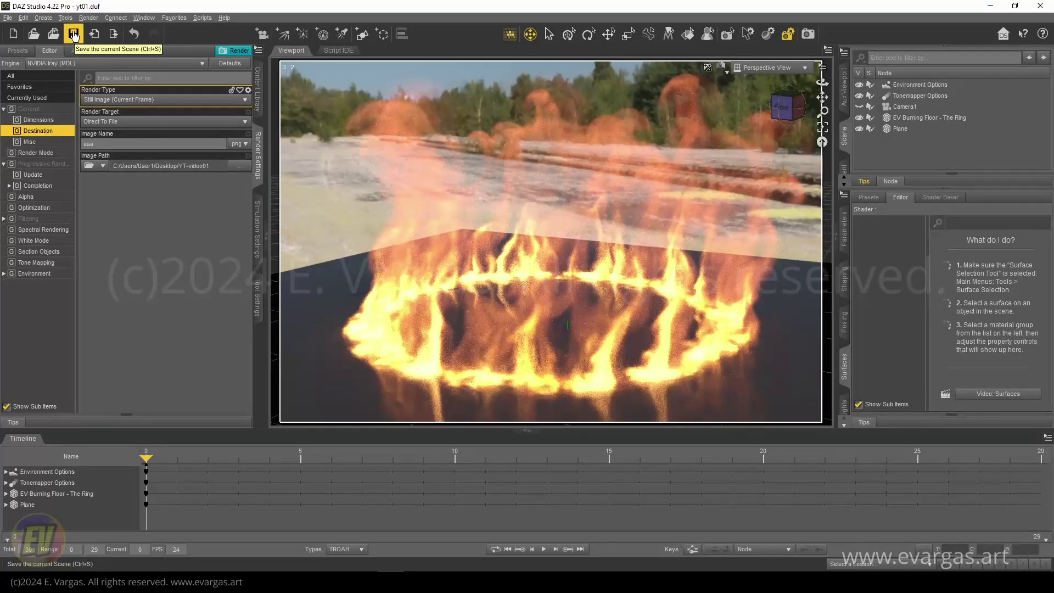
pyautogui.click(74, 34)
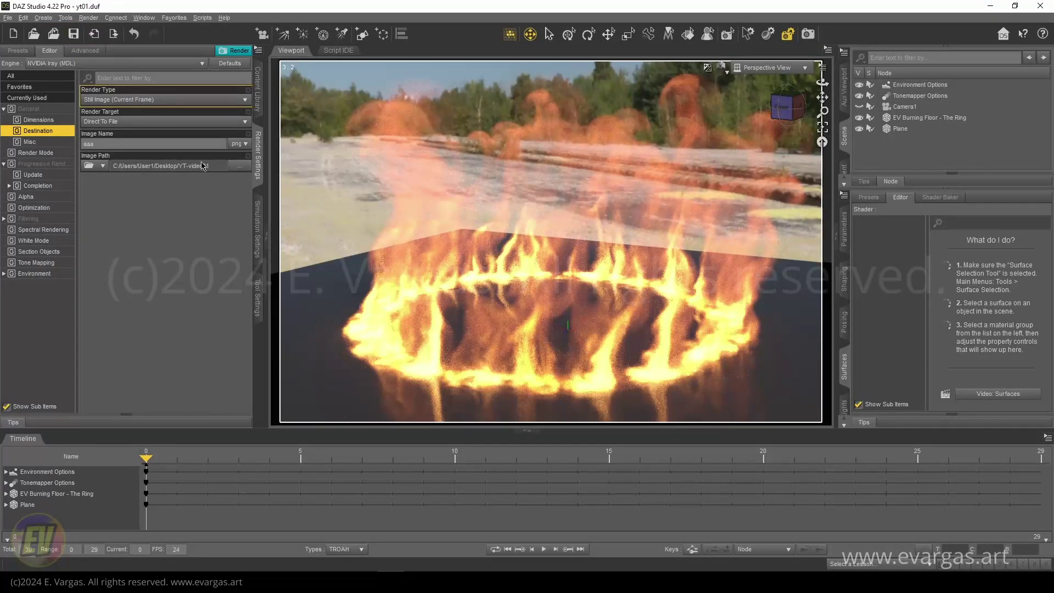
pyautogui.click(235, 51)
# Step: Switch to the YT-video01 folder, open aaa.png to inspect the rendered fire ring up close, and close the image viewer
pyautogui.moveTo(419, 581)
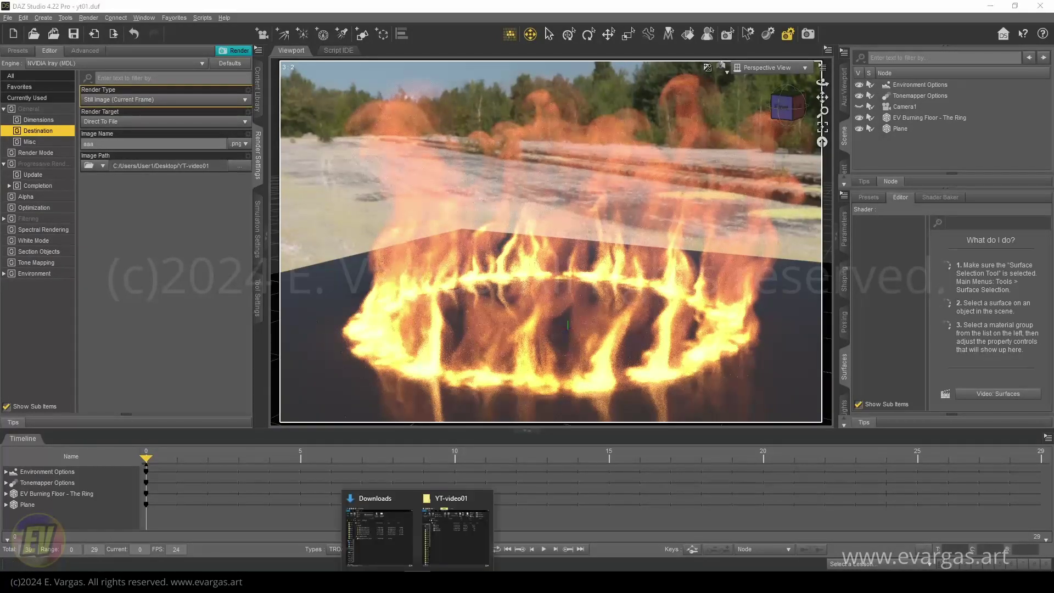
pyautogui.click(456, 535)
pyautogui.doubleClick(97, 128)
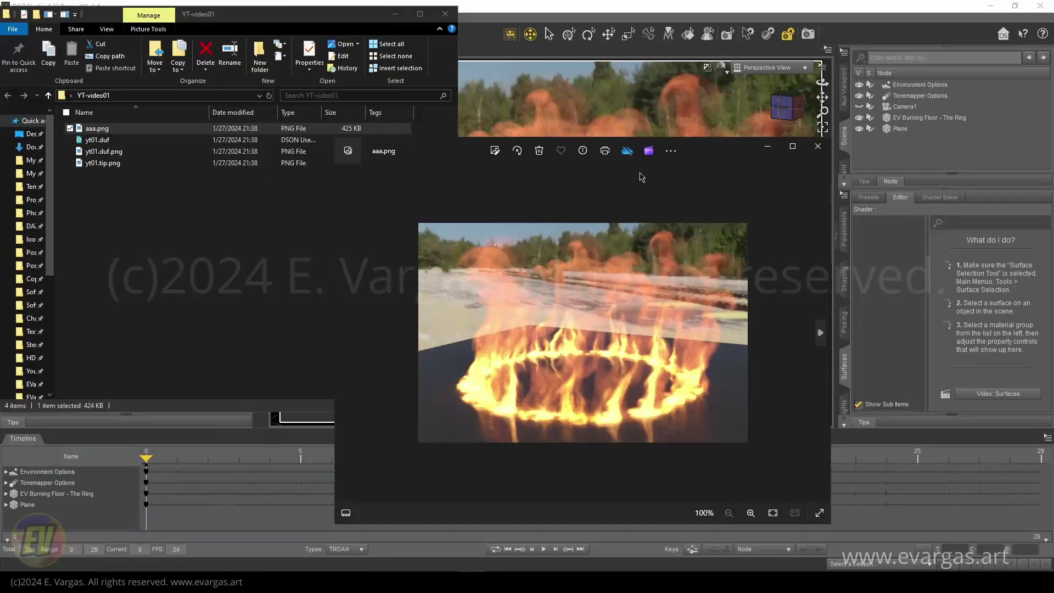
pyautogui.moveTo(713, 152); pyautogui.dragTo(724, 119)
pyautogui.scroll(3, 675, 258)
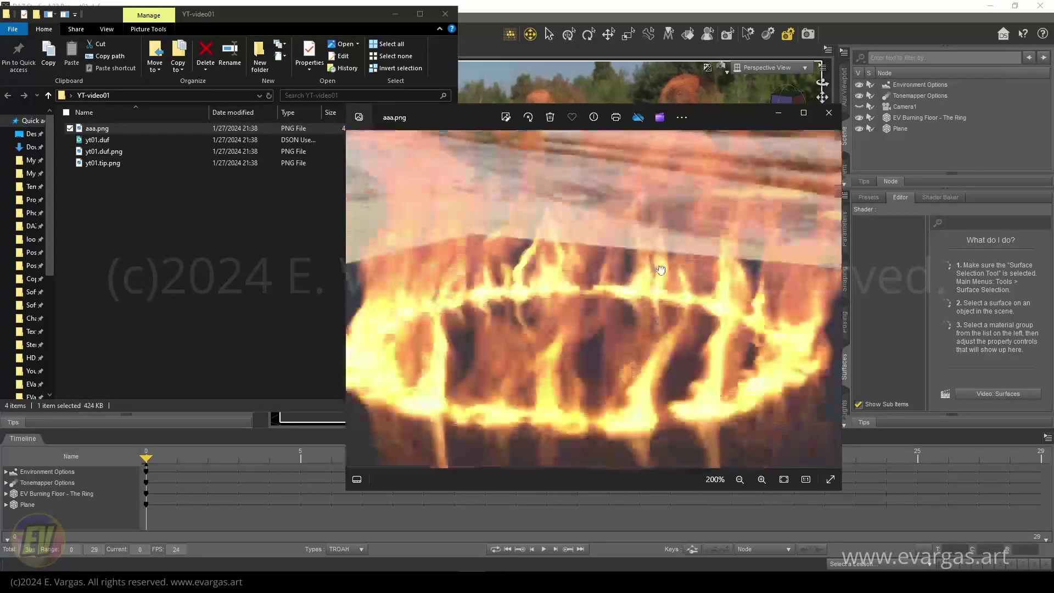
pyautogui.scroll(-3, 628, 310)
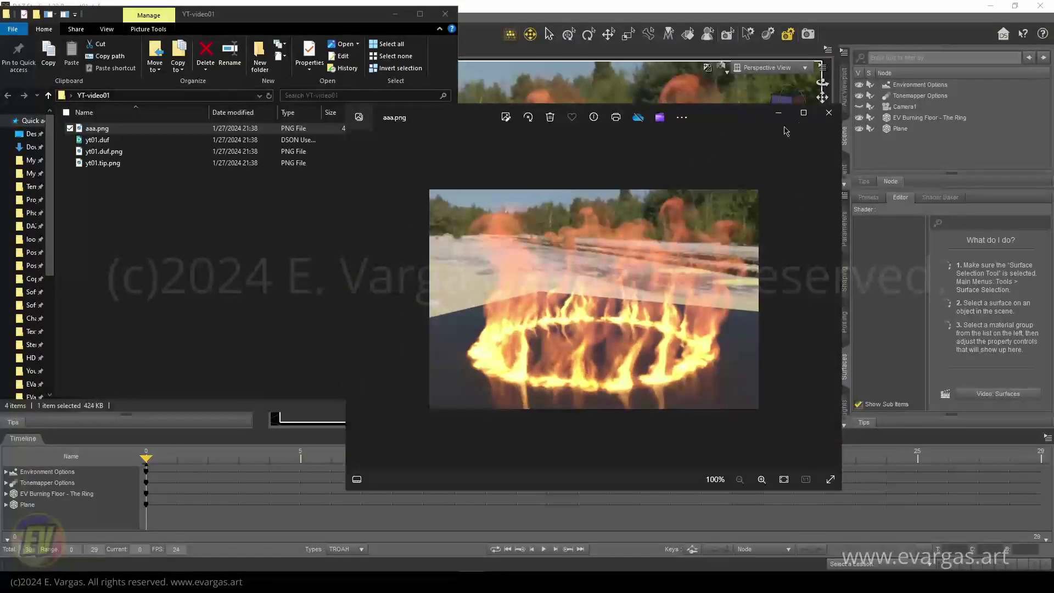
pyautogui.click(807, 115)
pyautogui.scroll(5, 563, 306)
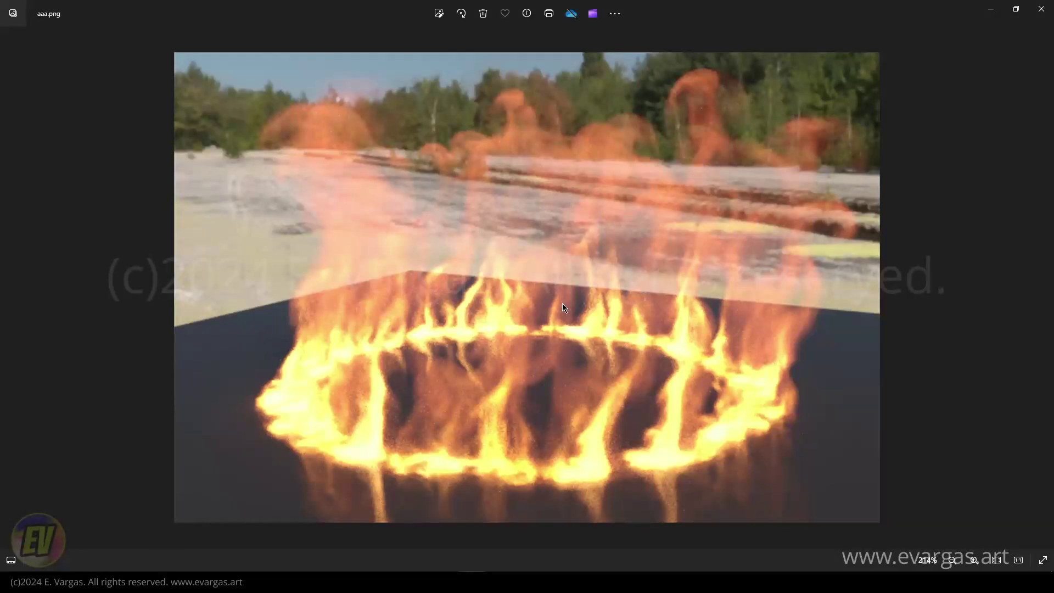
pyautogui.scroll(-3, 563, 303)
pyautogui.moveTo(728, 5); pyautogui.dragTo(586, 148)
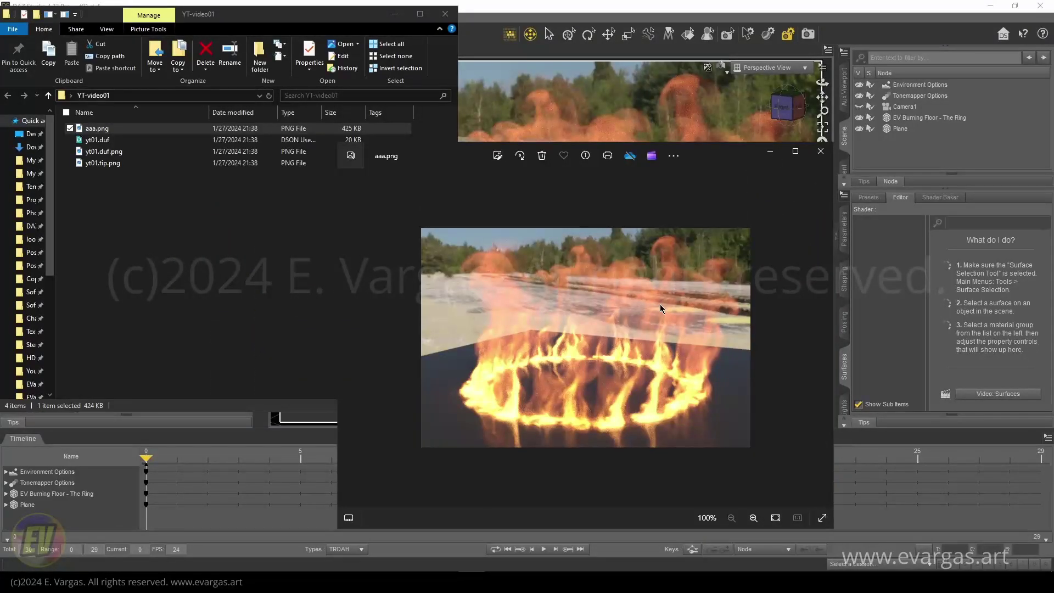
pyautogui.click(820, 151)
pyautogui.click(504, 15)
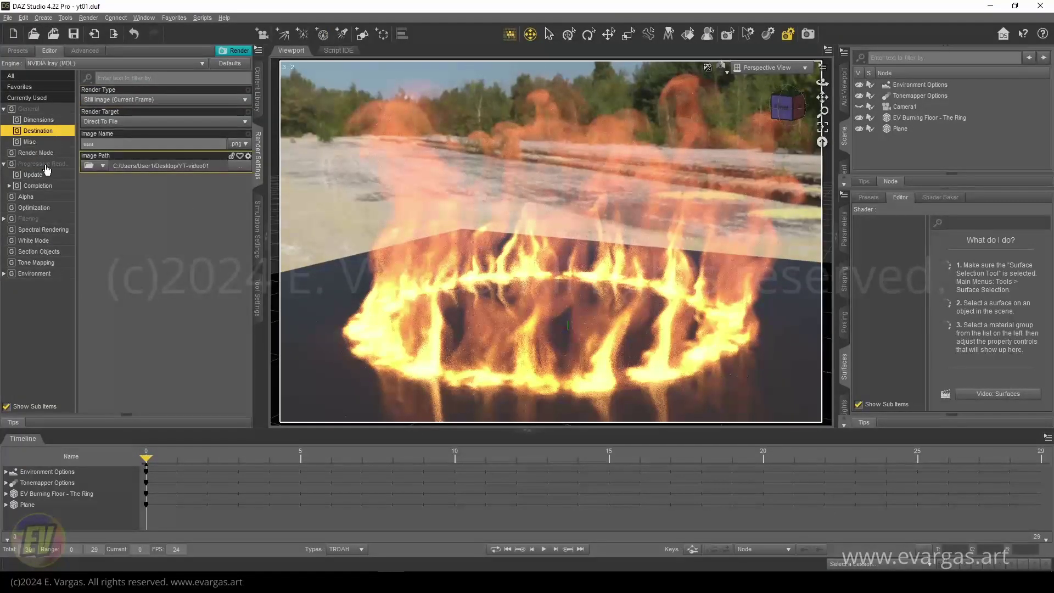
# Step: Review the output dimensions in the render settings
pyautogui.click(38, 120)
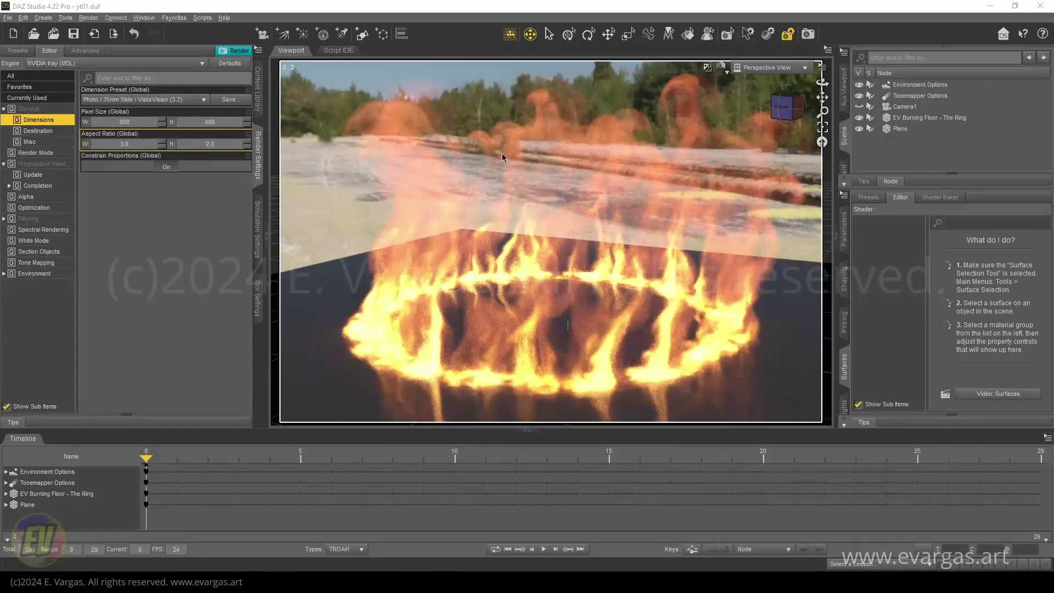
pyautogui.click(530, 38)
pyautogui.hotkey('ctrl', '9')
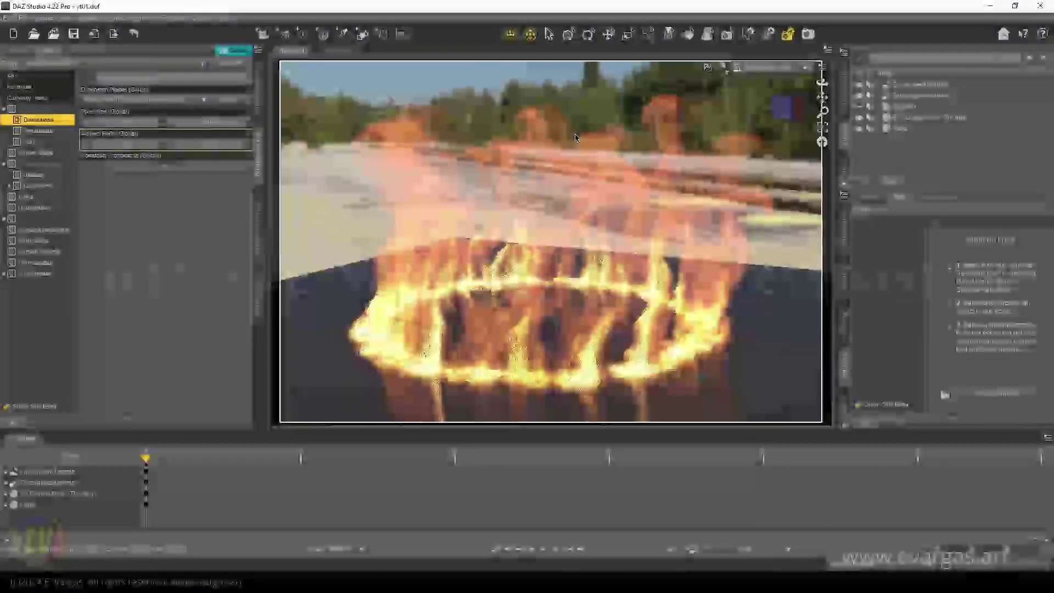
# Step: Display the Volume surface parameters of EV Burning Floor - The Ring and the Render volume sequence script in the prop's Script folder
pyautogui.click(927, 118)
pyautogui.click(878, 255)
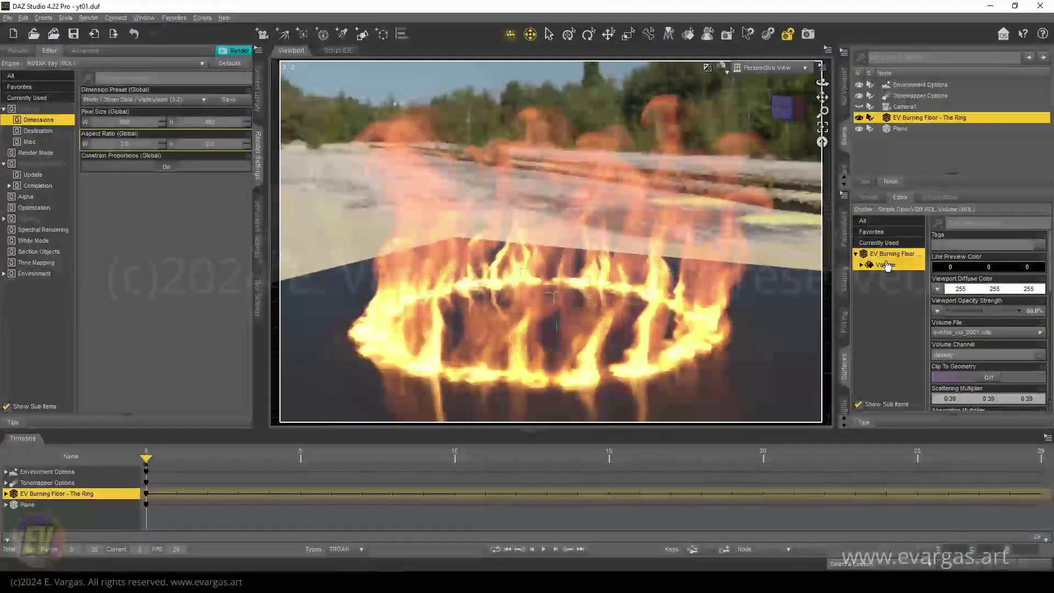
pyautogui.click(861, 264)
pyautogui.click(891, 309)
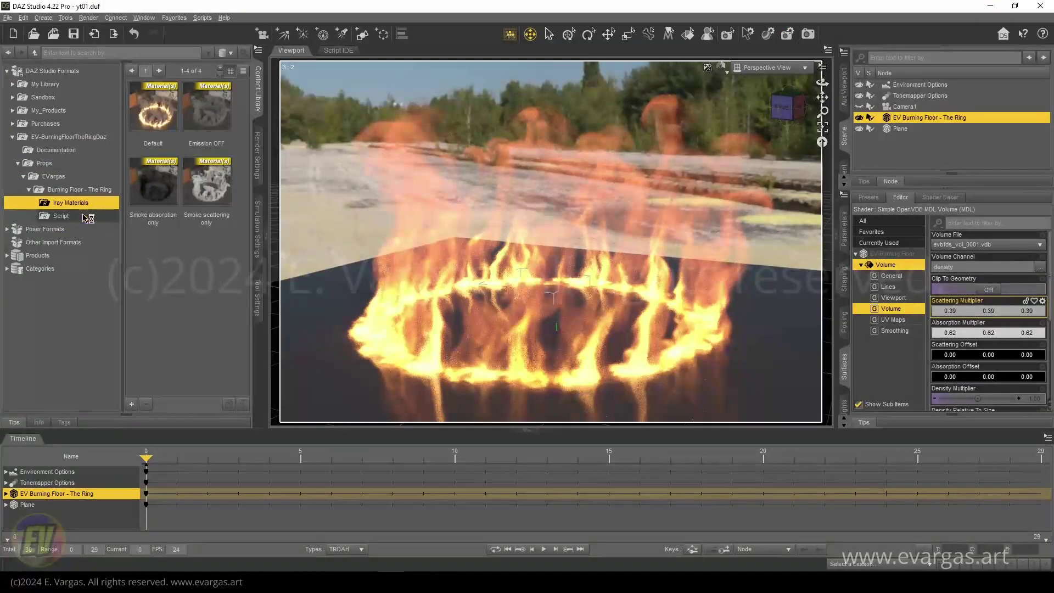
pyautogui.click(86, 216)
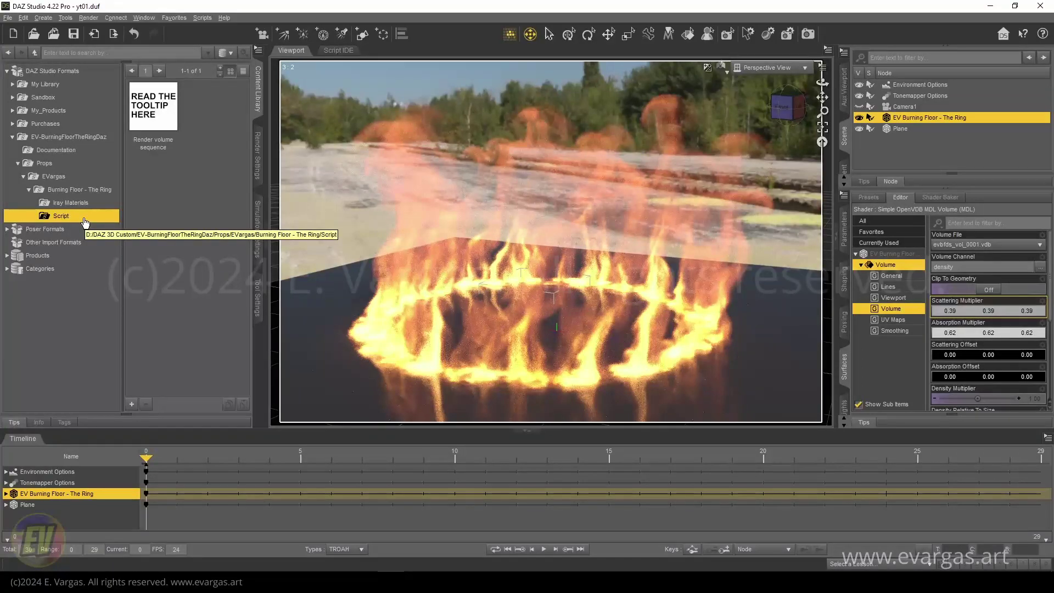
pyautogui.moveTo(162, 121)
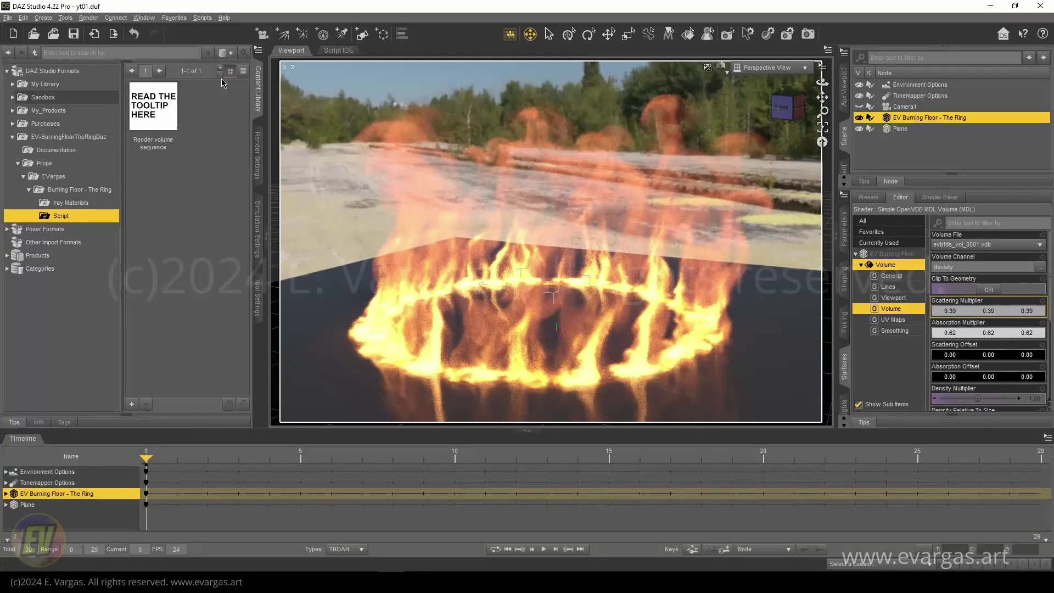
# Step: With the ring volume selected, set the timeline's total frames to 10 and return the playhead to frame 0
pyautogui.click(922, 107)
pyautogui.click(922, 118)
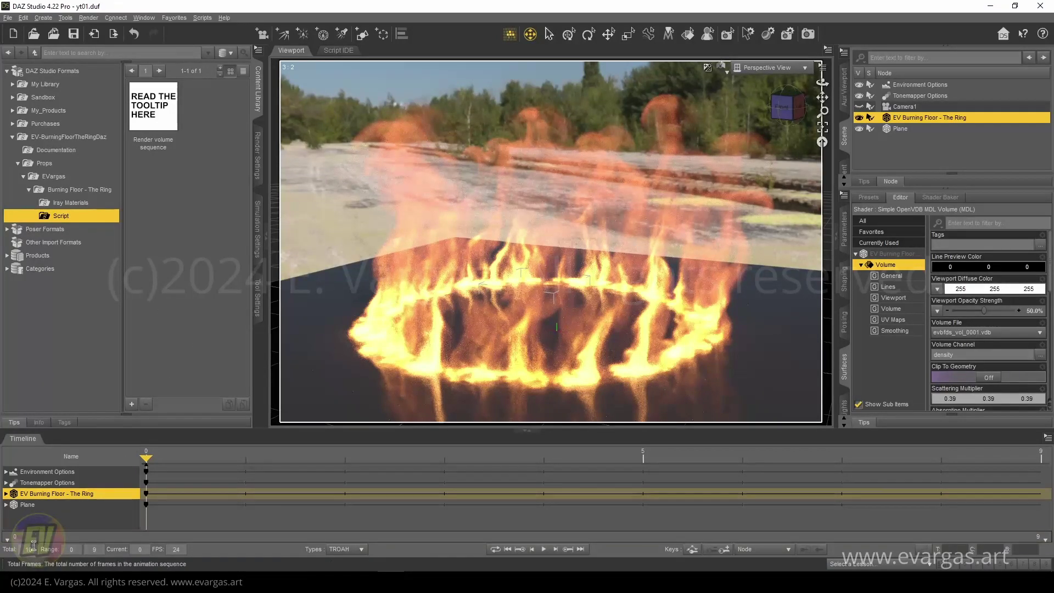
pyautogui.doubleClick(25, 548)
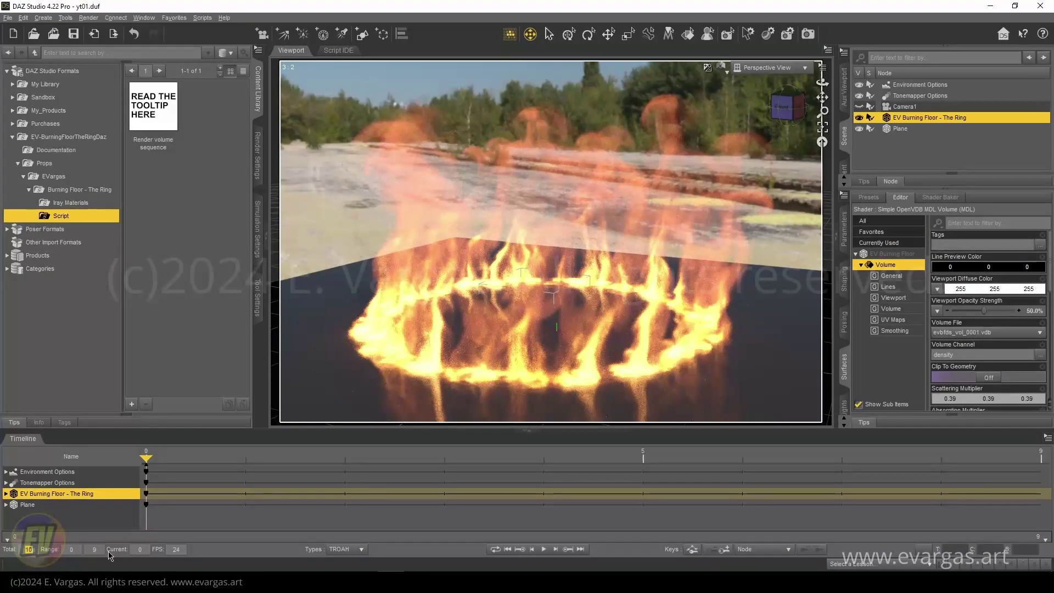
pyautogui.moveTo(656, 452); pyautogui.dragTo(145, 457)
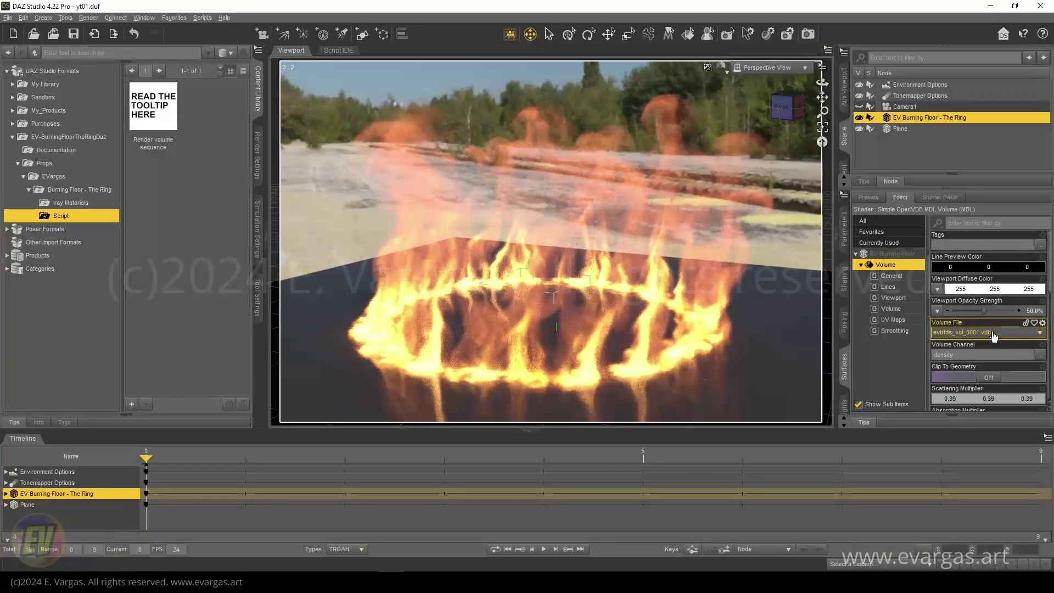
# Step: Compare the ring's Volume File setting at timeline frames 1 and 0
pyautogui.click(903, 309)
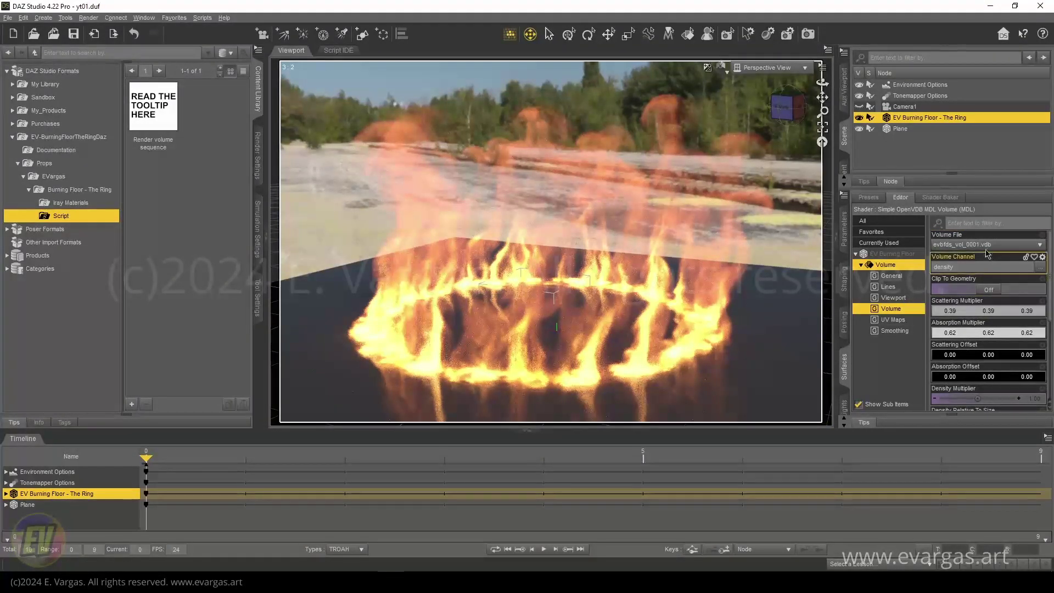
pyautogui.click(247, 457)
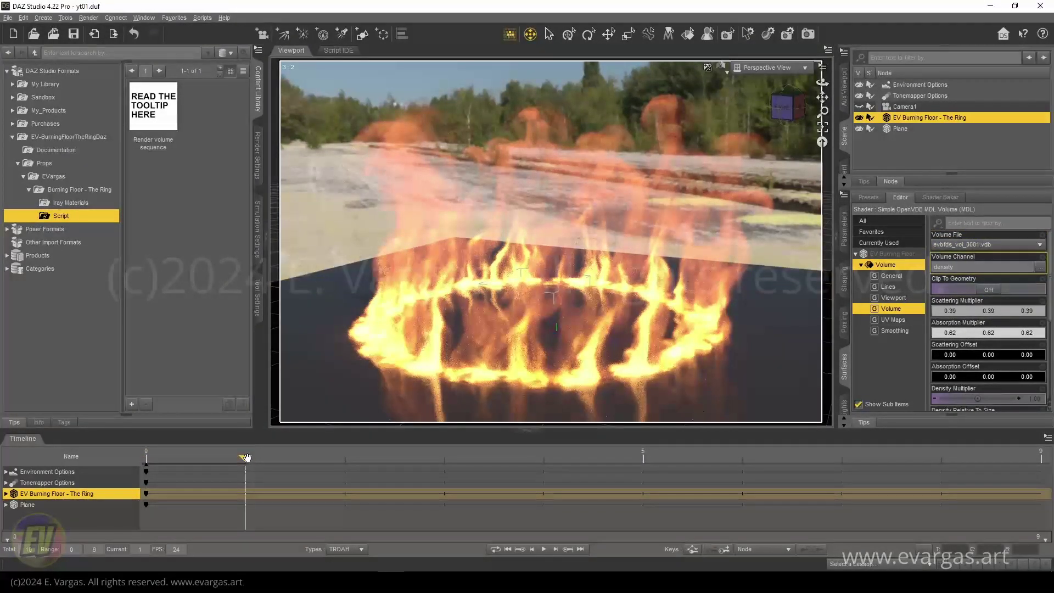
pyautogui.moveTo(246, 457); pyautogui.dragTo(131, 455)
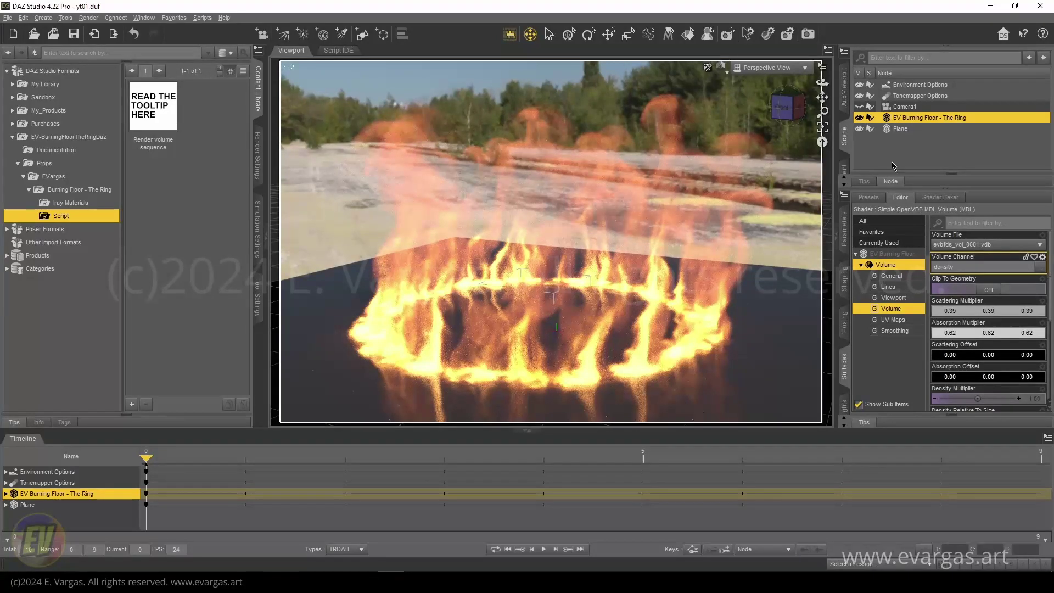
# Step: Set the Render Type to Still Image (Current Frame) in the render destination settings
pyautogui.click(260, 156)
pyautogui.click(55, 132)
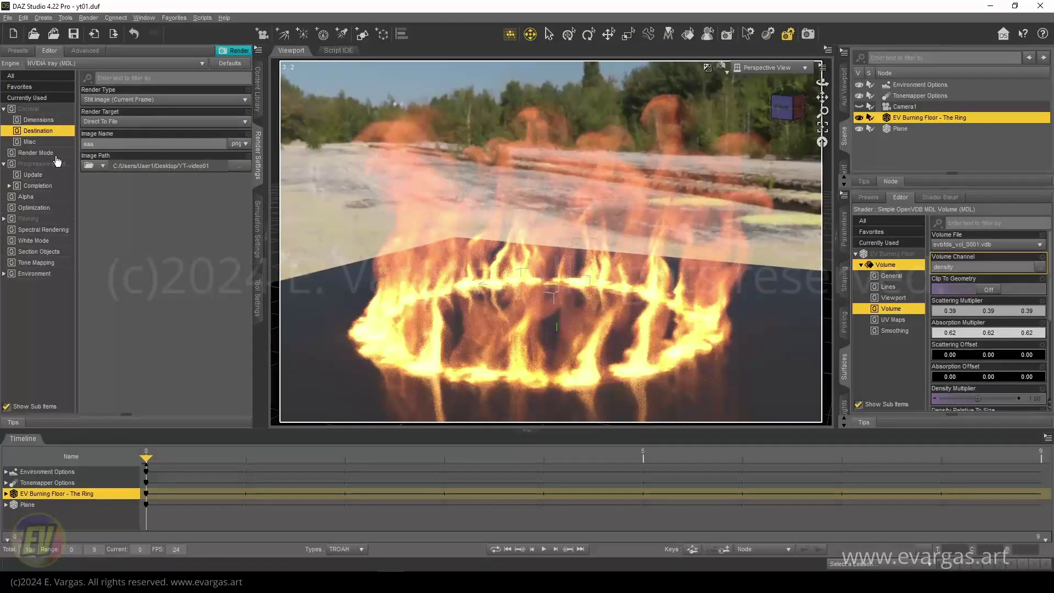
pyautogui.click(148, 101)
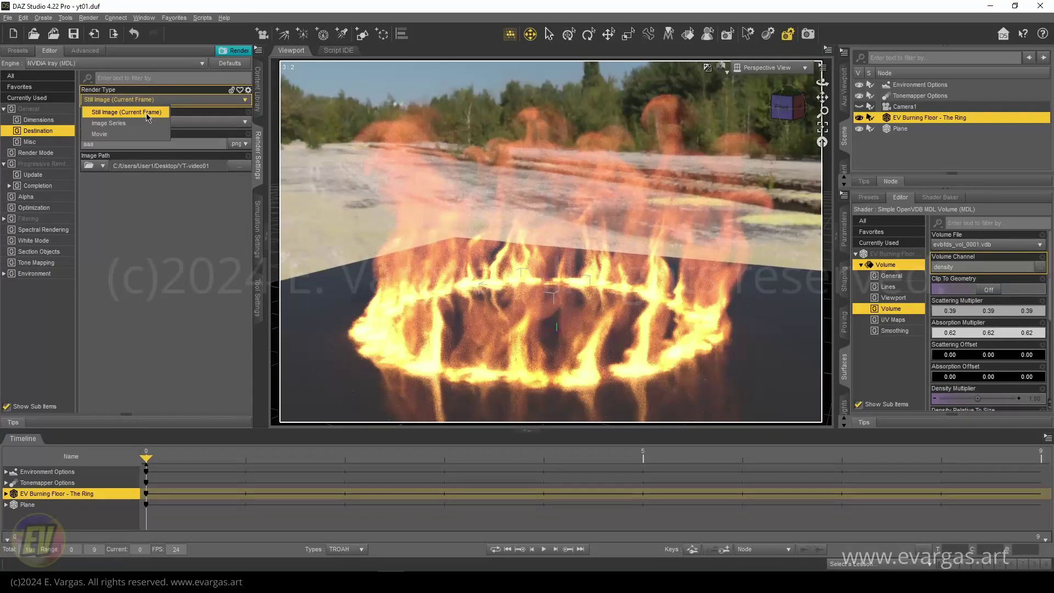
pyautogui.click(146, 113)
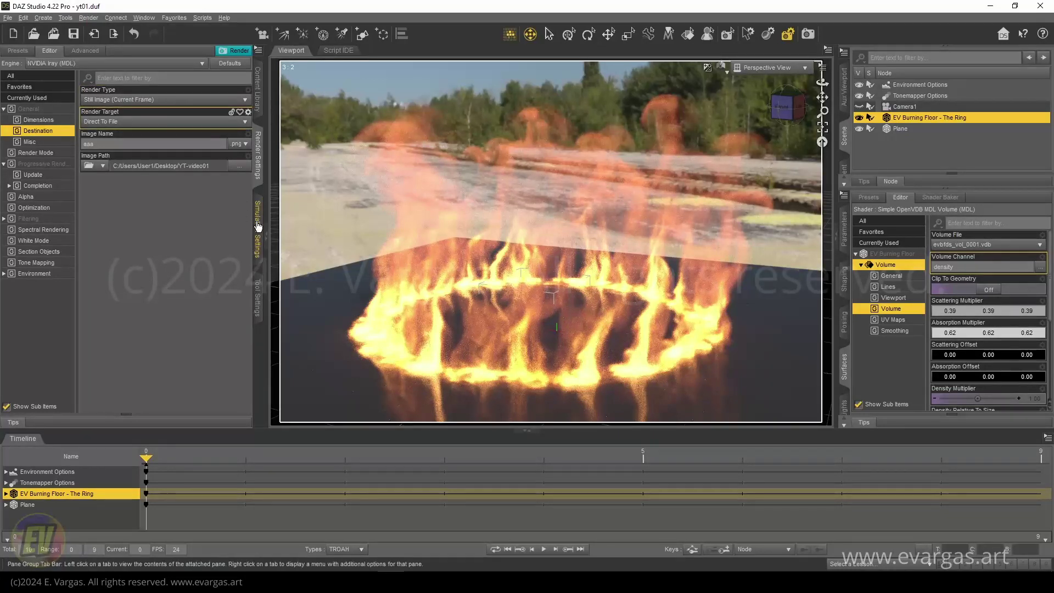
# Step: Select the ring volume, launch the Render volume sequence script to read its requirements, and decline to run it
pyautogui.click(258, 107)
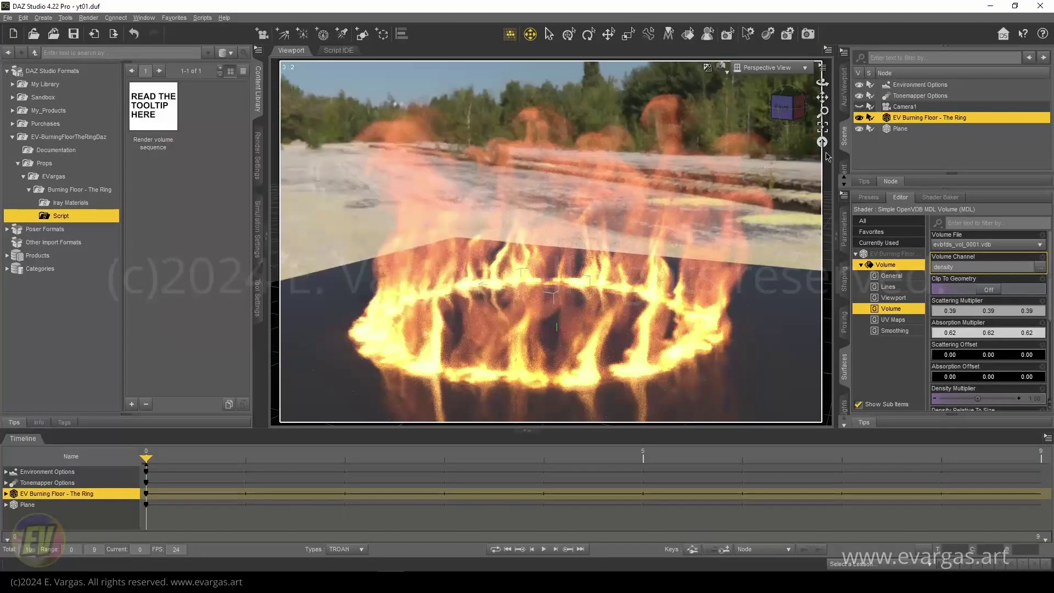
pyautogui.doubleClick(891, 121)
pyautogui.click(898, 130)
pyautogui.click(894, 119)
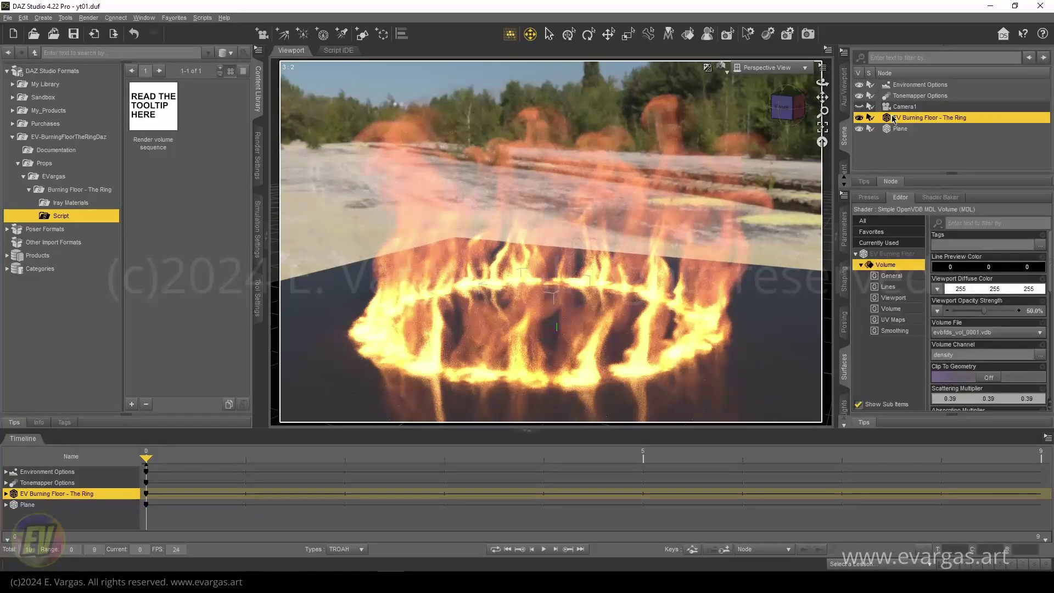
pyautogui.doubleClick(157, 121)
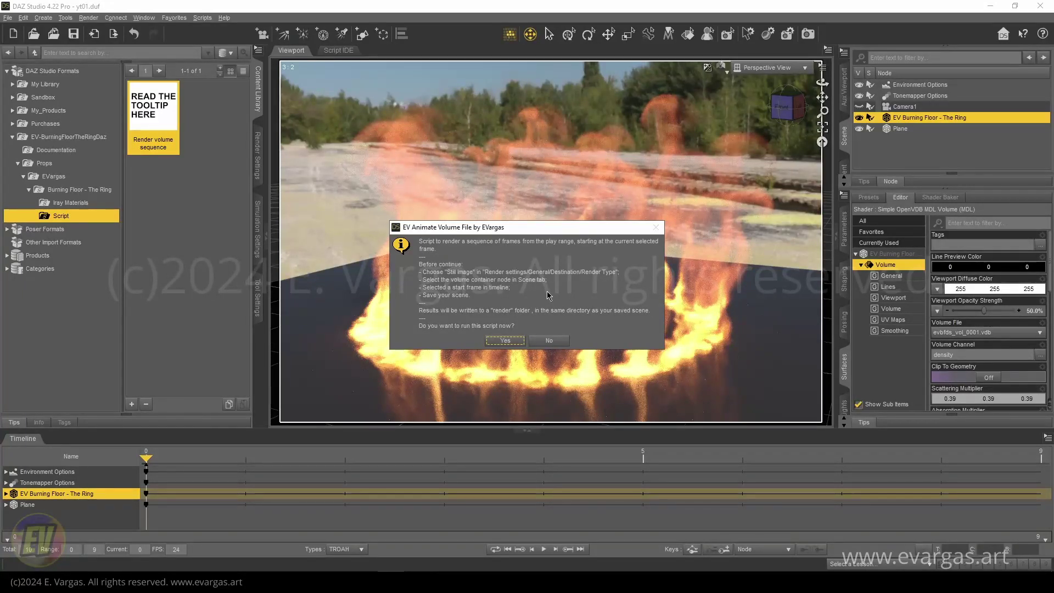
pyautogui.click(549, 341)
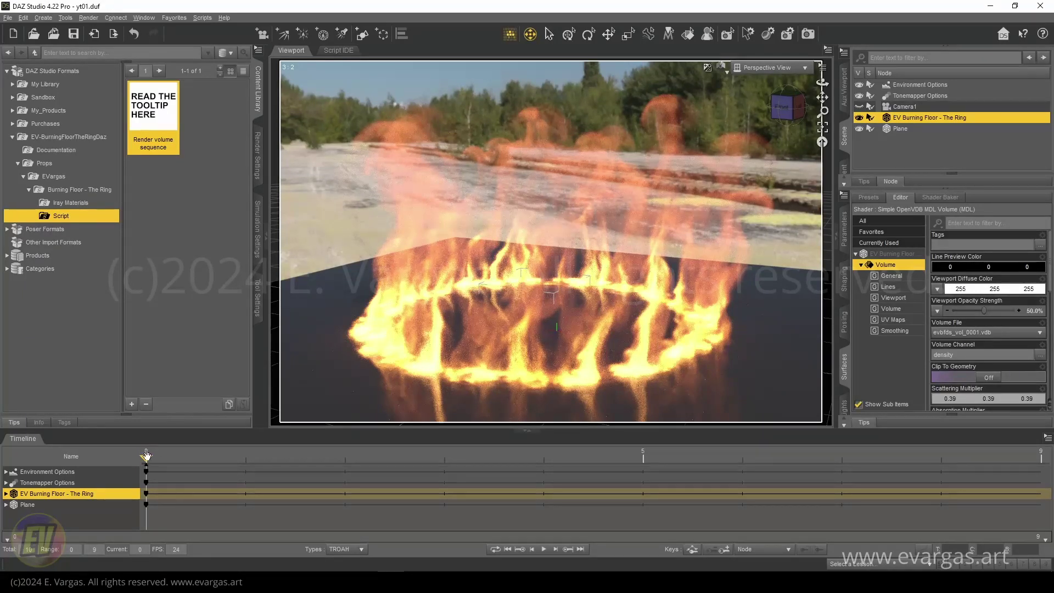
# Step: Shorten the timeline range to frames 0 to 4 with the playhead at frame 0, and check the output dimensions
pyautogui.moveTo(146, 455); pyautogui.dragTo(145, 481)
pyautogui.moveTo(146, 457)
pyautogui.mouseDown()
pyautogui.moveTo(1041, 460)
pyautogui.moveTo(146, 461)
pyautogui.mouseUp()
pyautogui.click(257, 138)
pyautogui.click(40, 119)
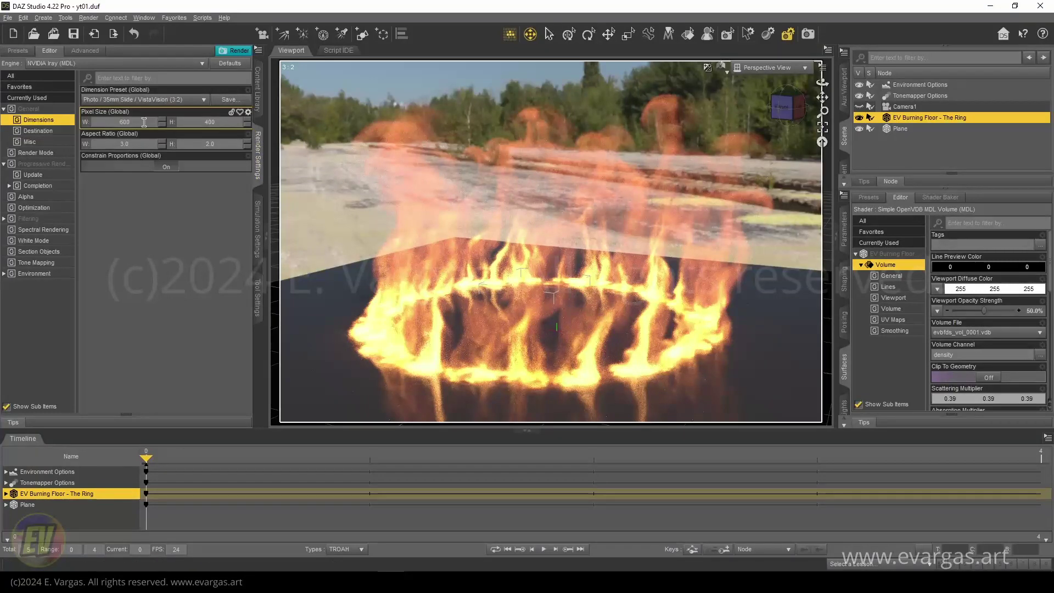
pyautogui.click(37, 163)
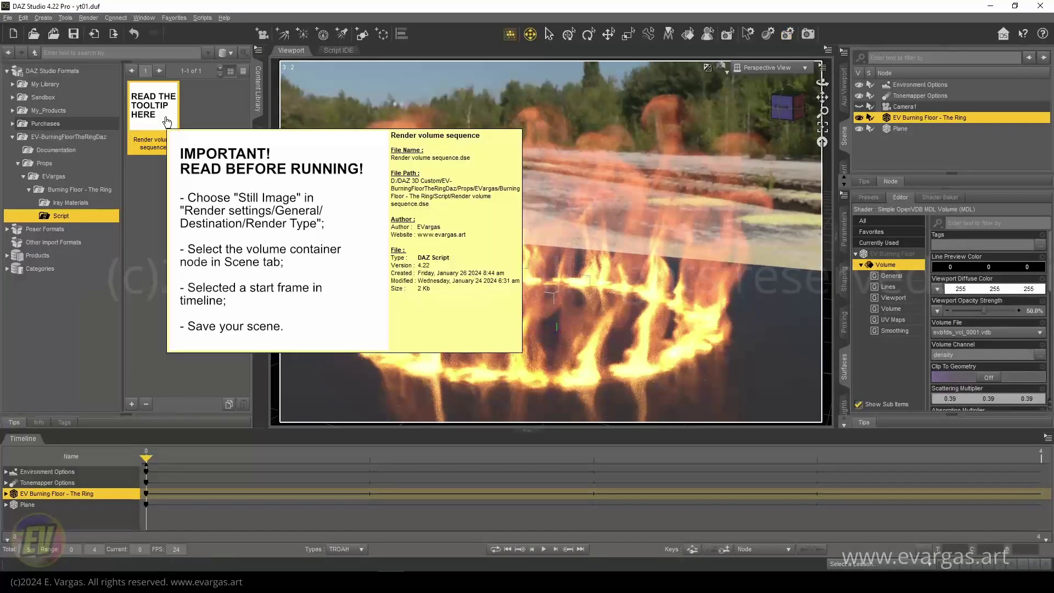
# Step: Run the Render volume sequence script on the selected ring volume and confirm its prompt
pyautogui.doubleClick(166, 117)
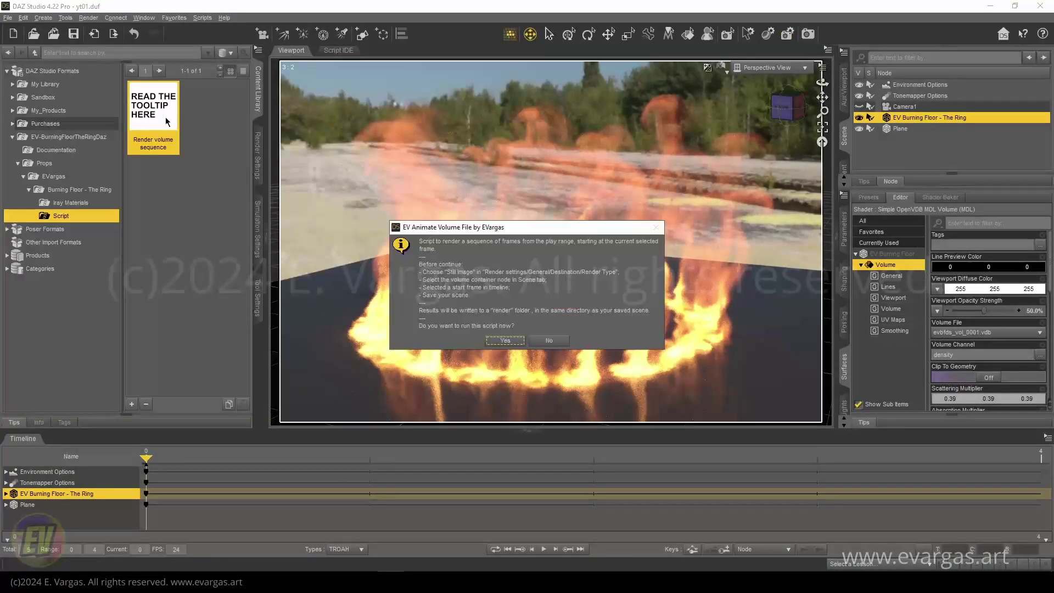
pyautogui.click(506, 341)
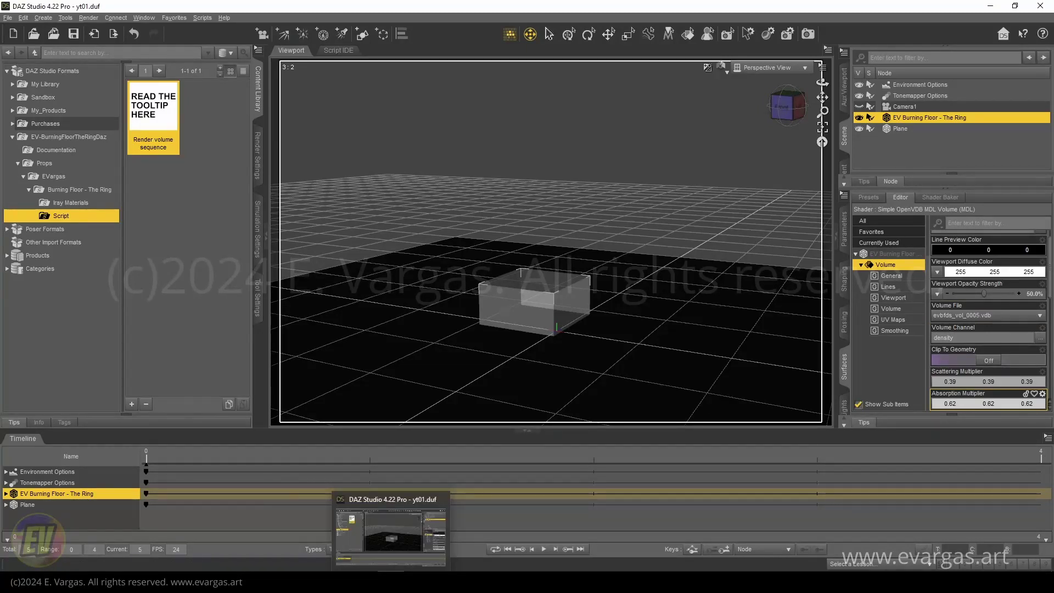
# Step: Switch to File Explorer and open the render folder inside YT-video01 to examine the rendered sequence files
pyautogui.click(417, 582)
pyautogui.click(469, 534)
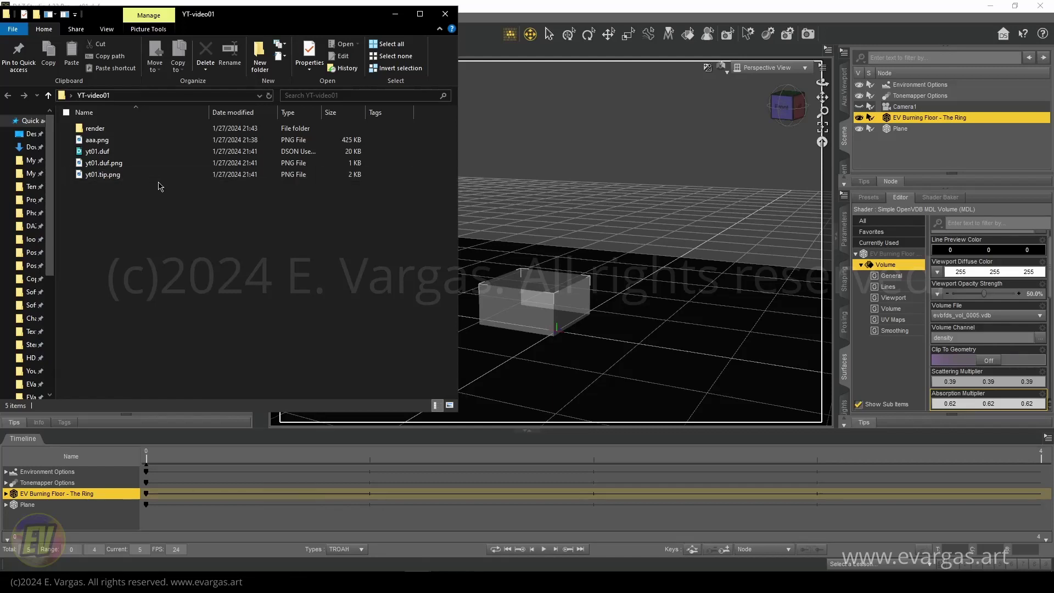
pyautogui.click(108, 132)
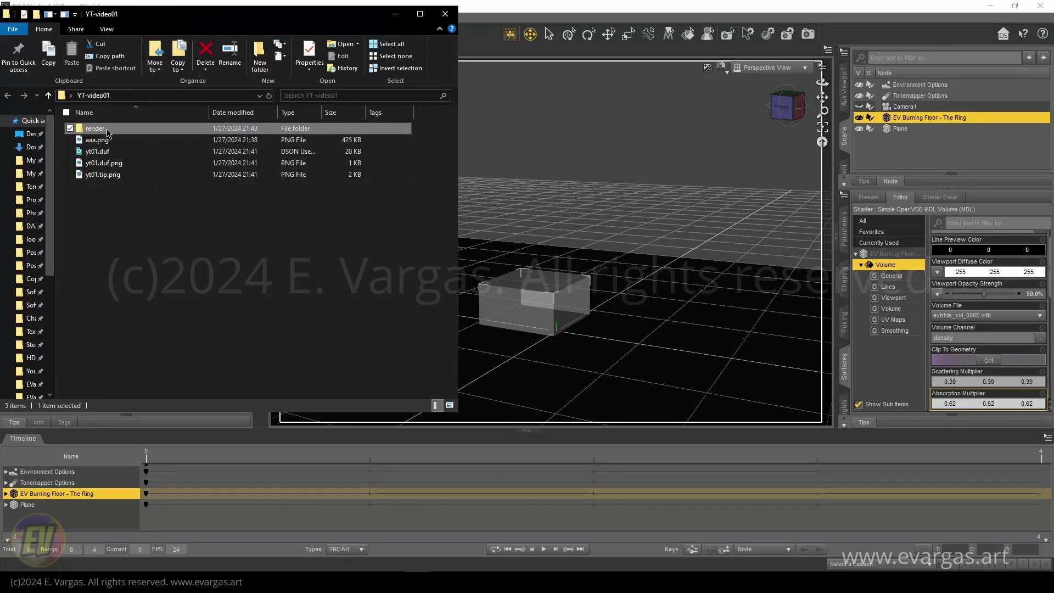
pyautogui.doubleClick(108, 131)
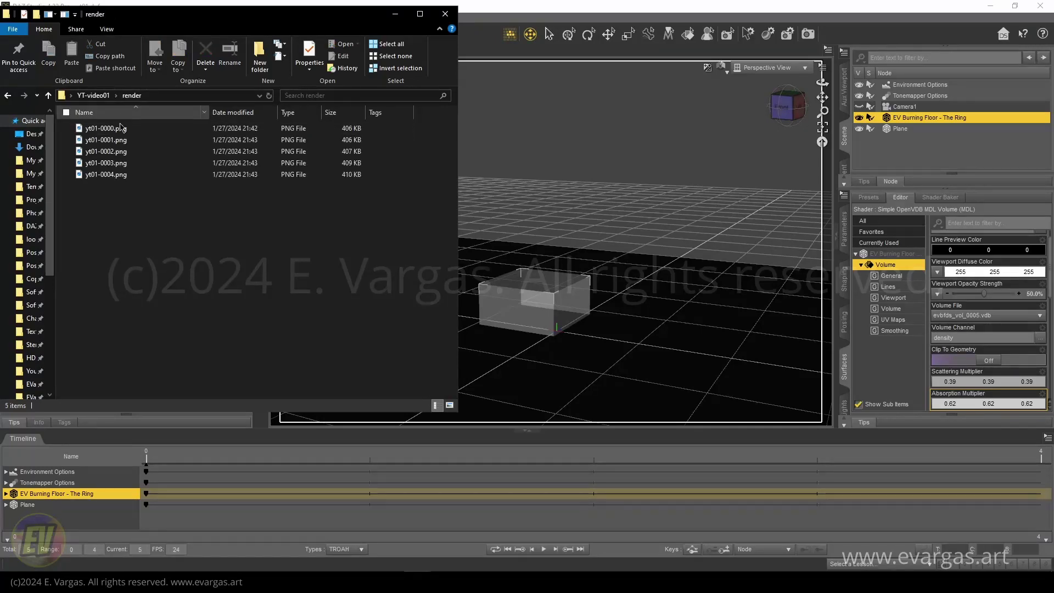
pyautogui.click(120, 116)
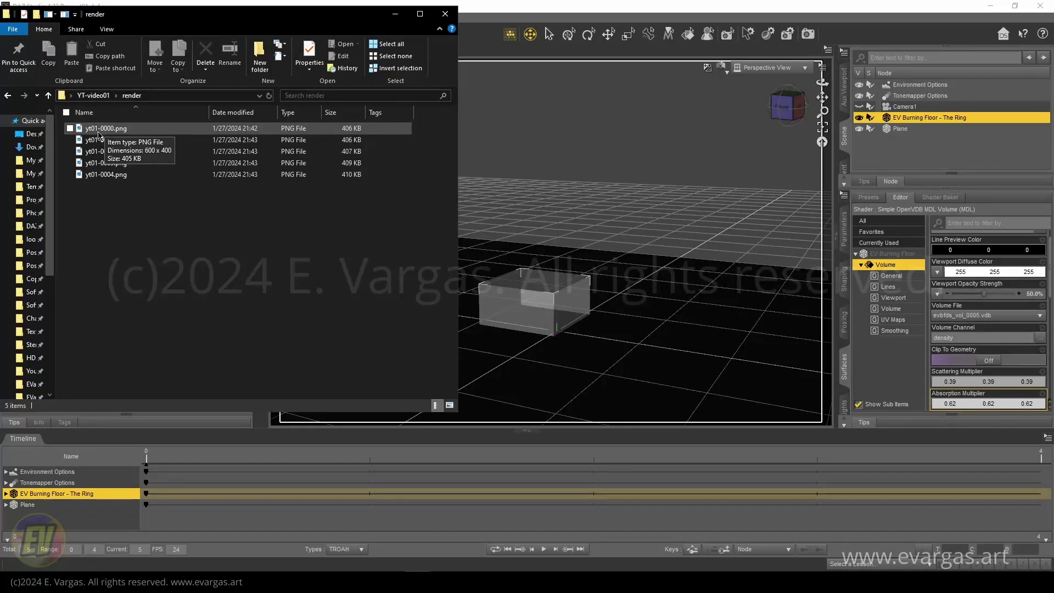
pyautogui.moveTo(132, 15); pyautogui.dragTo(136, 31)
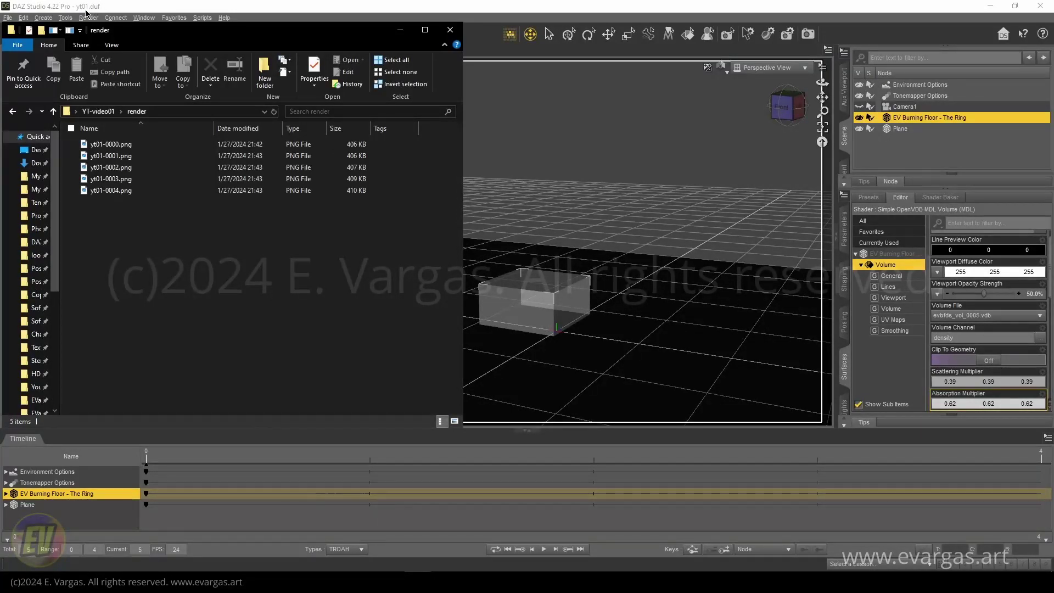
# Step: Open yt01-0000.png in the image viewer, step forward through the frames to yt01-0004.png, and return to the first one
pyautogui.click(112, 146)
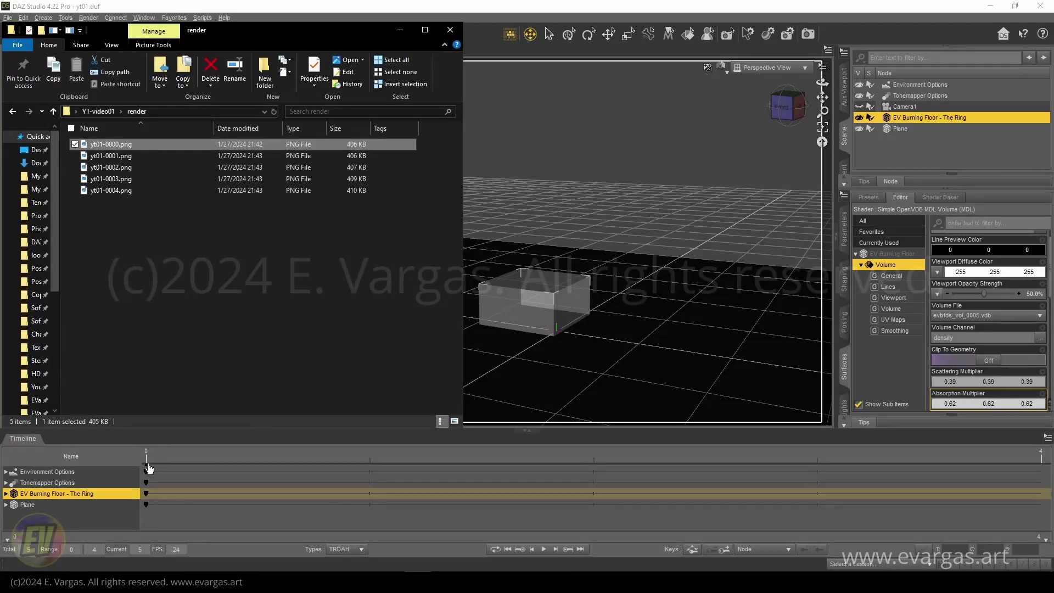
pyautogui.doubleClick(110, 144)
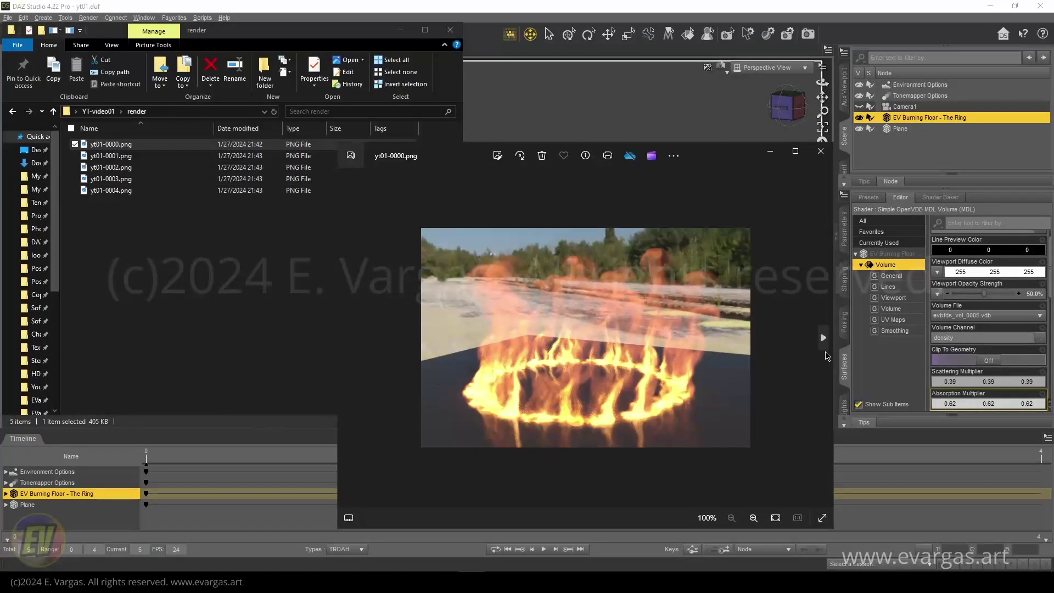
pyautogui.click(823, 338)
pyautogui.click(824, 339)
pyautogui.click(823, 338)
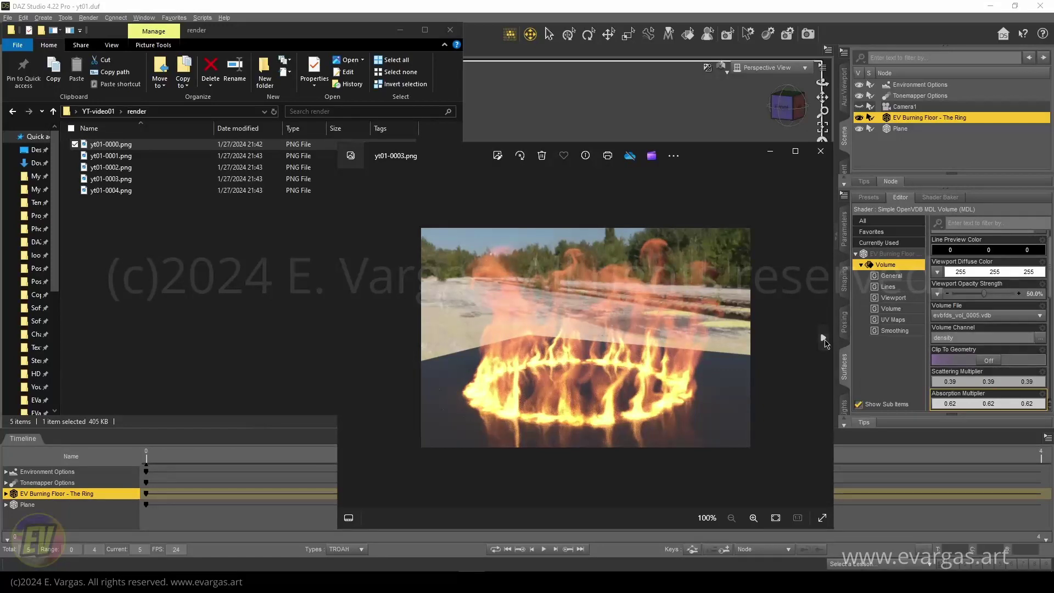
pyautogui.click(824, 338)
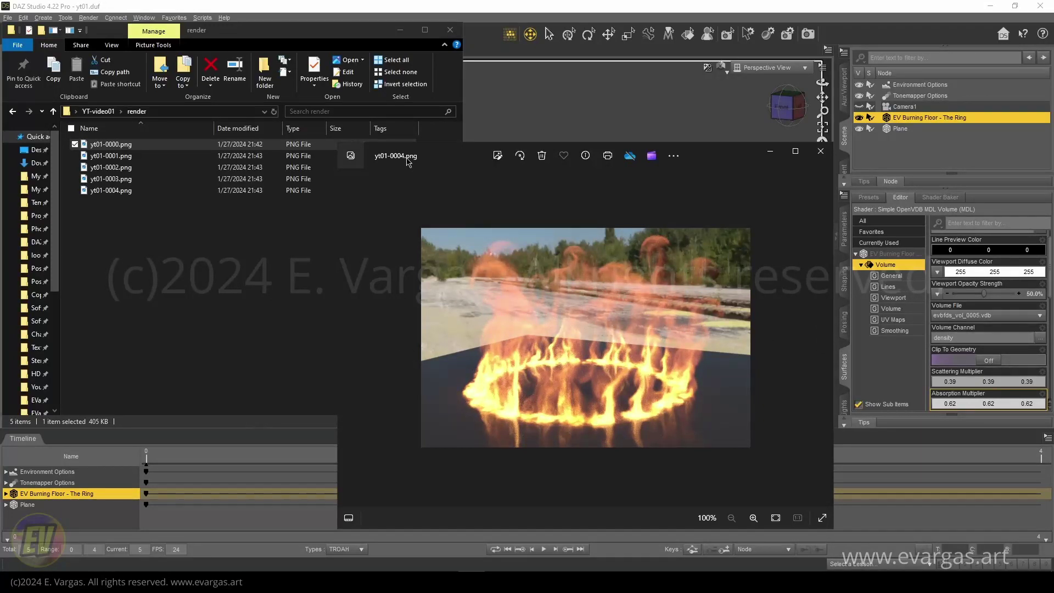
pyautogui.click(347, 337)
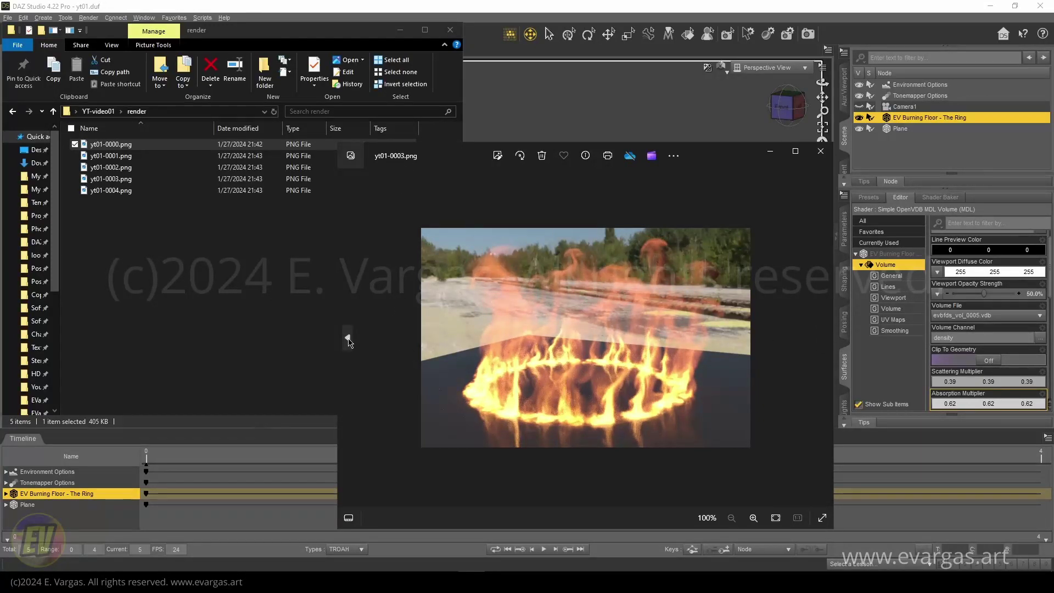
pyautogui.click(347, 337)
pyautogui.click(348, 338)
pyautogui.click(348, 337)
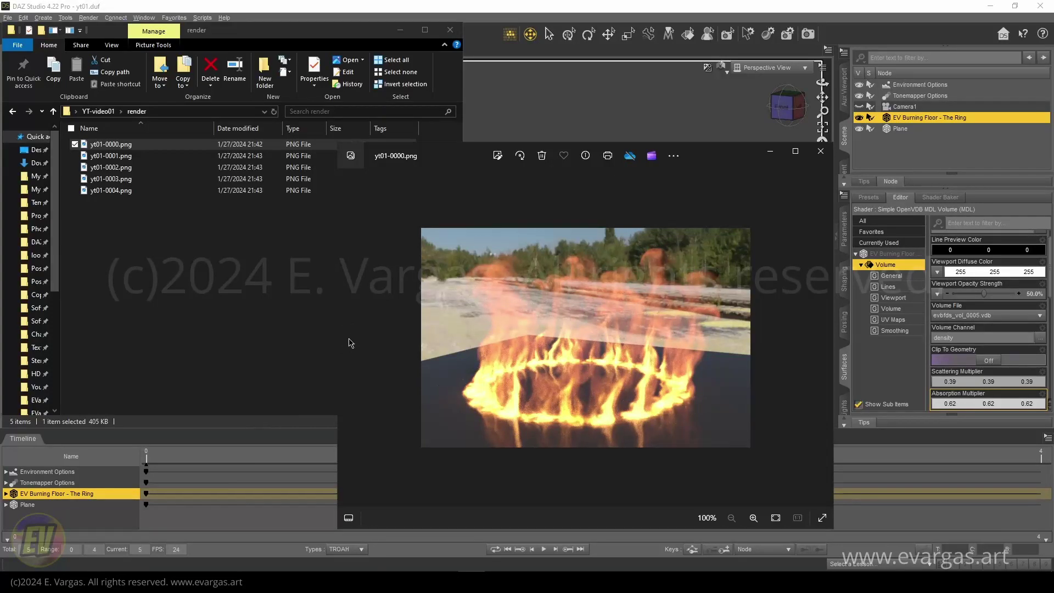
# Step: Flip back and forth through the rendered frames again to compare the flame motion, and close the image viewer
pyautogui.scroll(2, 736, 315)
pyautogui.scroll(-2, 736, 315)
pyautogui.press('Right')
pyautogui.press('Right')
pyautogui.press('Right')
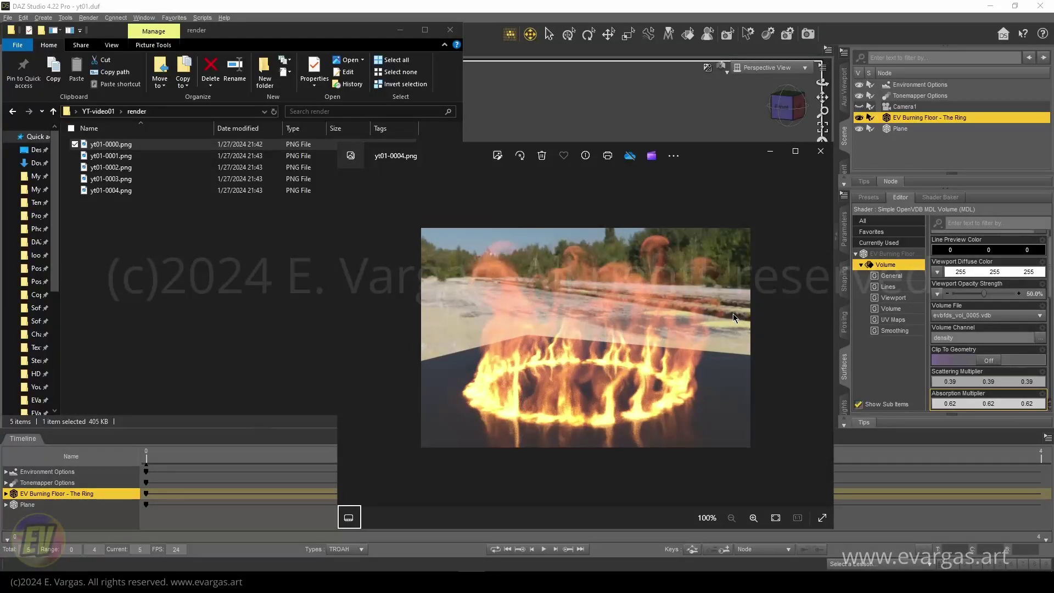
pyautogui.press('Right')
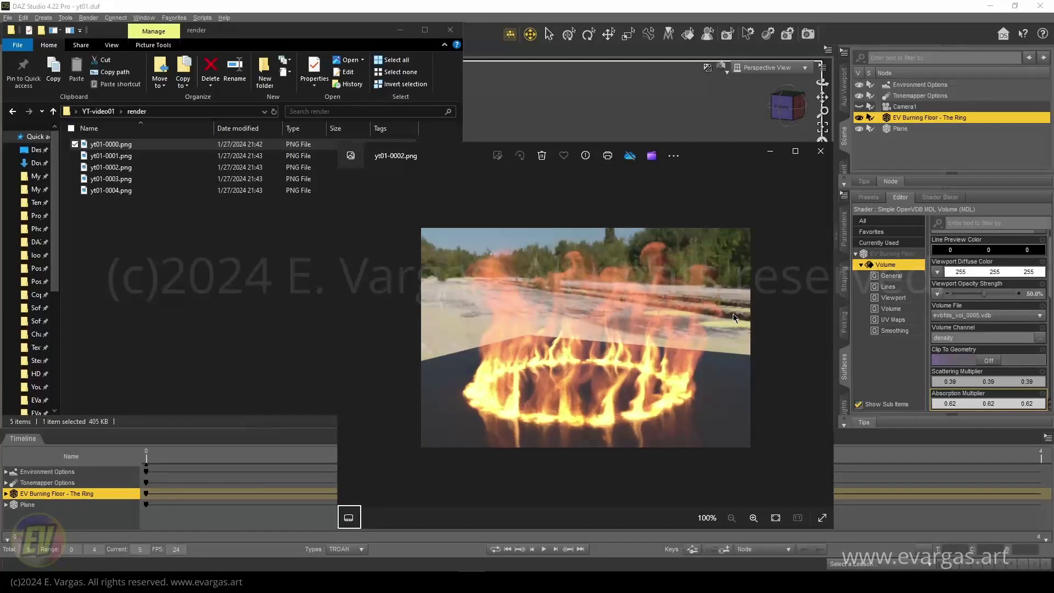
pyautogui.press('Left')
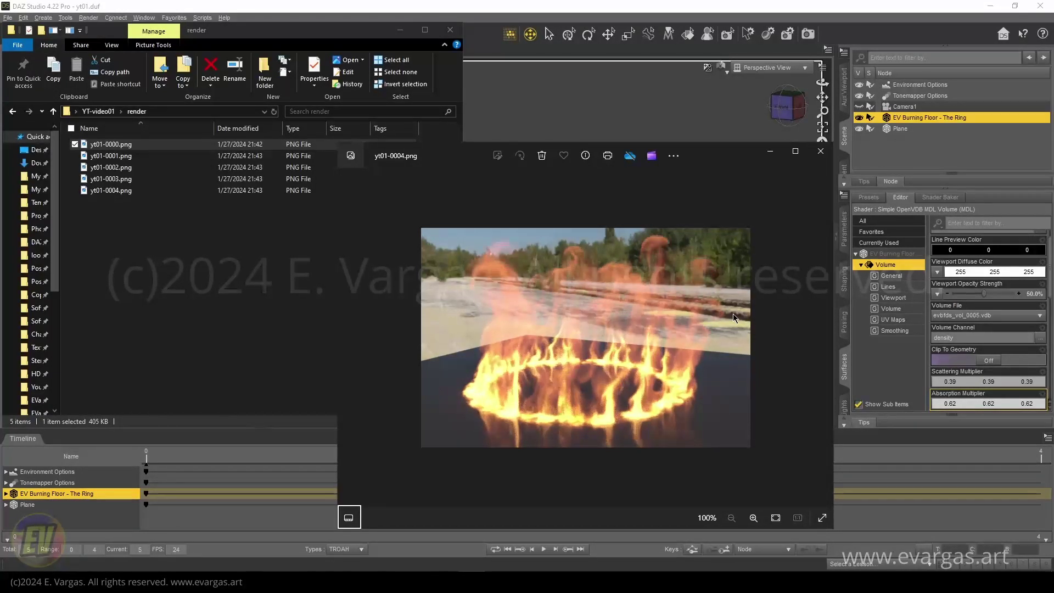
pyautogui.press('Left')
pyautogui.press('Left')
pyautogui.press('Left')
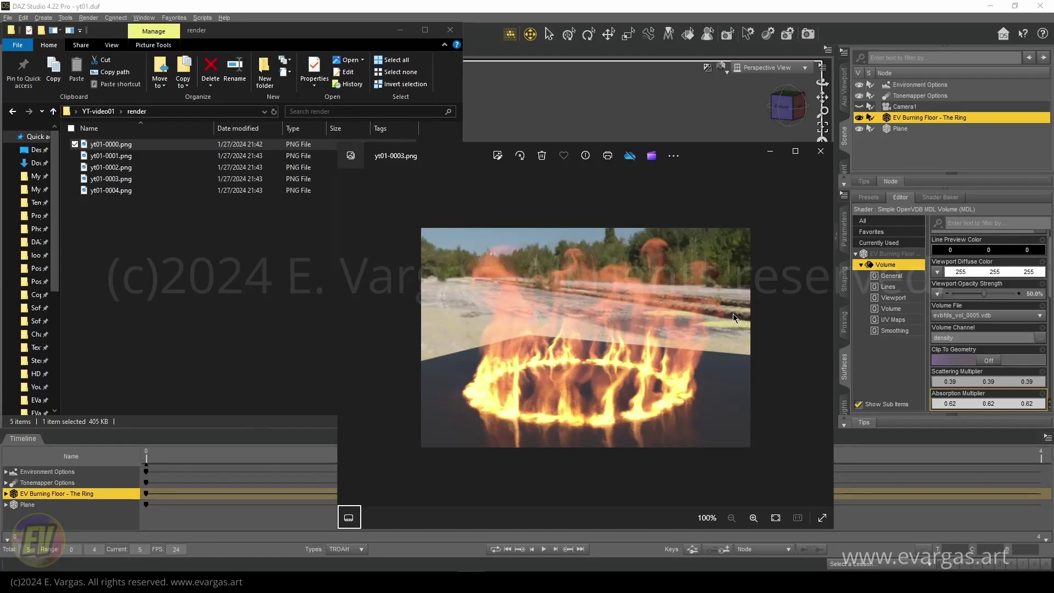
pyautogui.press('Right')
pyautogui.click(821, 151)
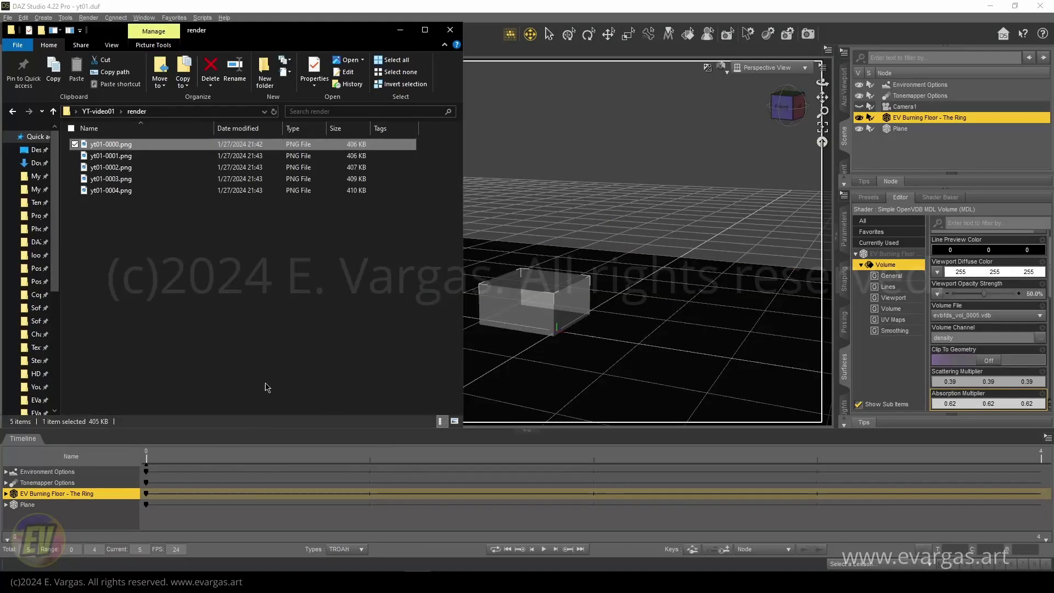
# Step: Extend the timeline to frames 0 to 29 and reframe the perspective view on the burning ring and its plane from above
pyautogui.click(27, 548)
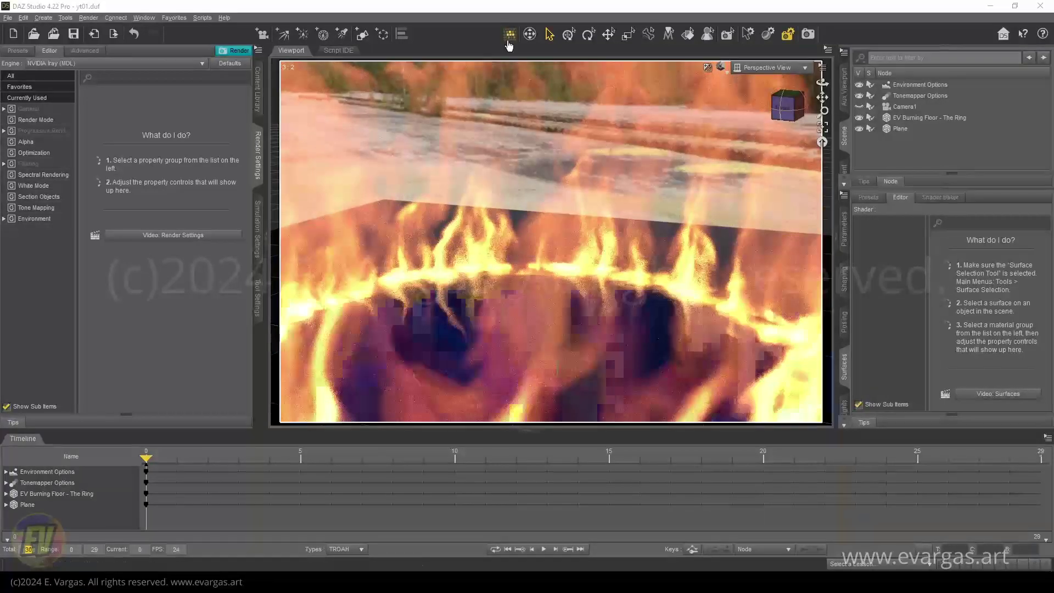
pyautogui.click(530, 34)
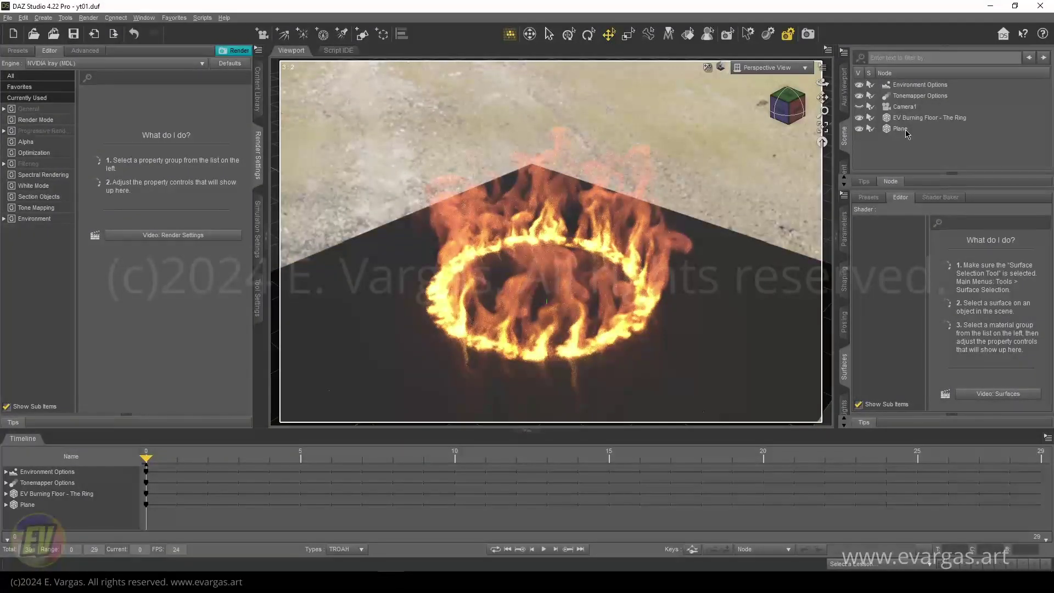
pyautogui.click(922, 118)
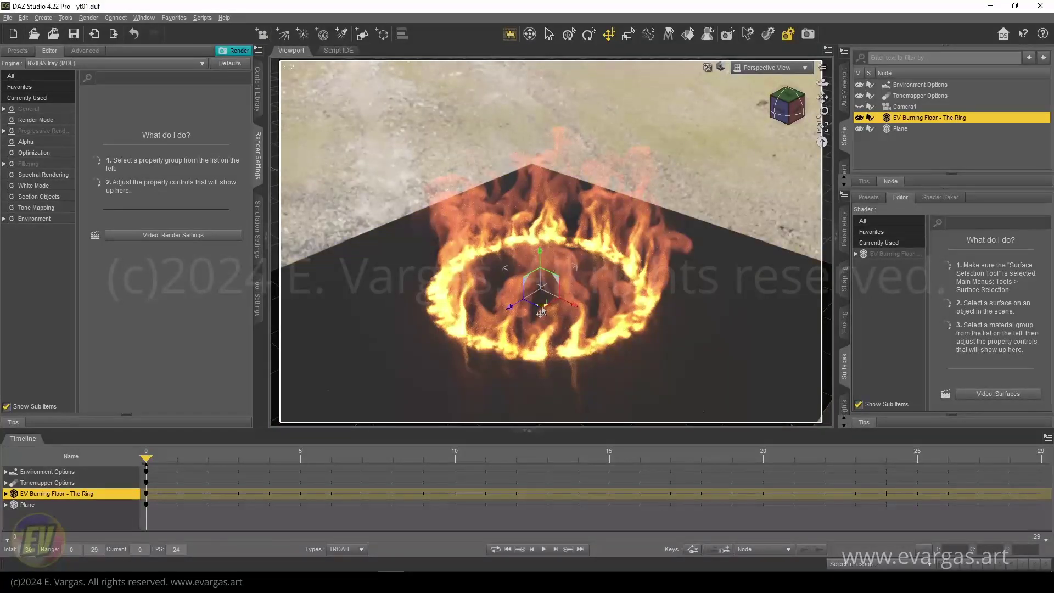
pyautogui.click(903, 128)
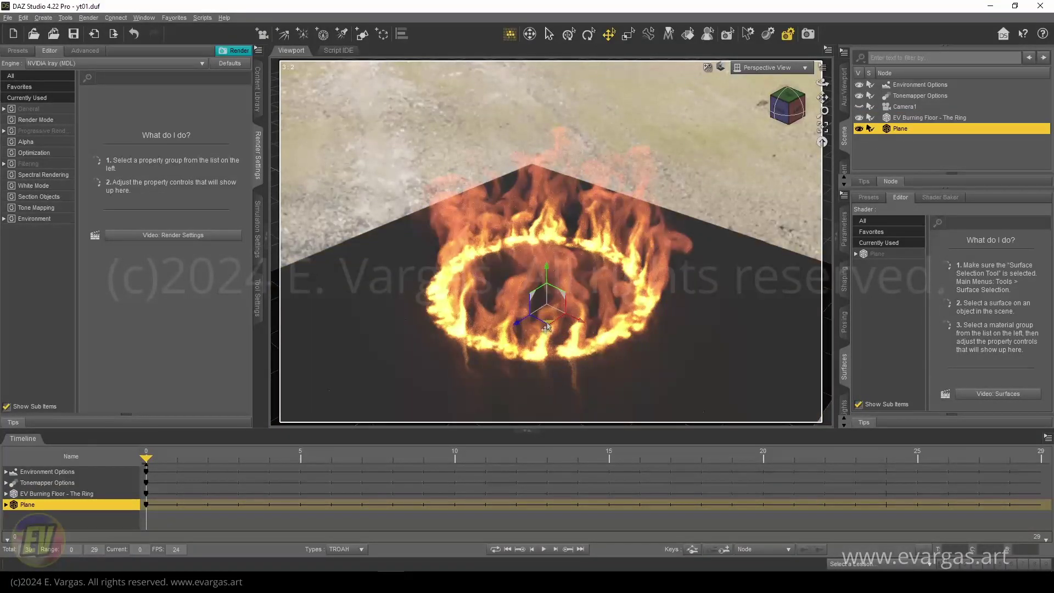
pyautogui.keyDown('alt'); pyautogui.moveTo(575, 331); pyautogui.dragTo(543, 269); pyautogui.keyUp('alt')
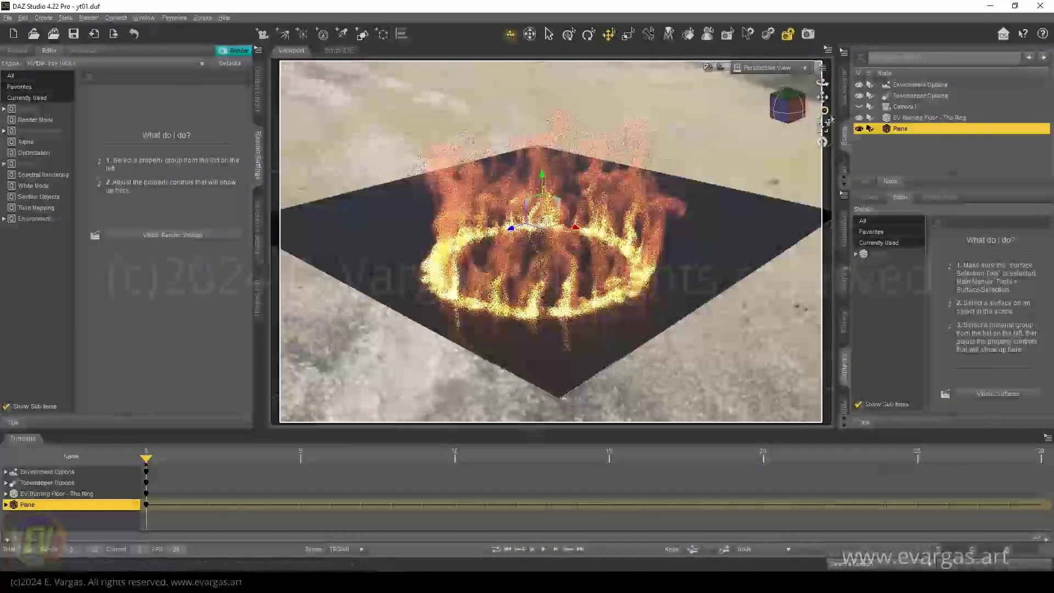
pyautogui.moveTo(822, 112); pyautogui.dragTo(823, 96)
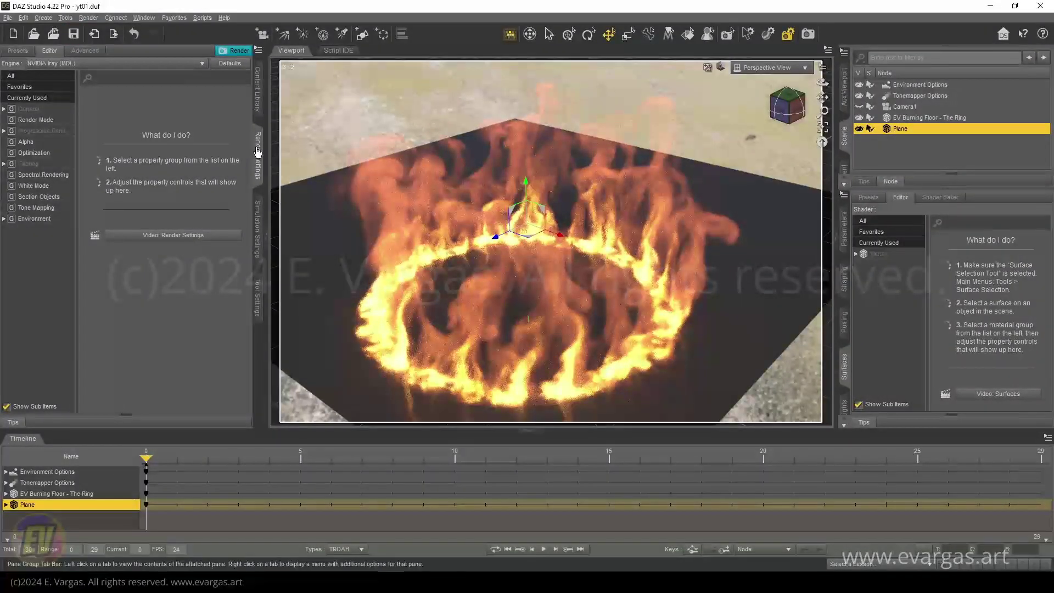
# Step: Set the progressive rendering Max Time to 2 seconds and display the general destination settings to check the render type
pyautogui.click(53, 133)
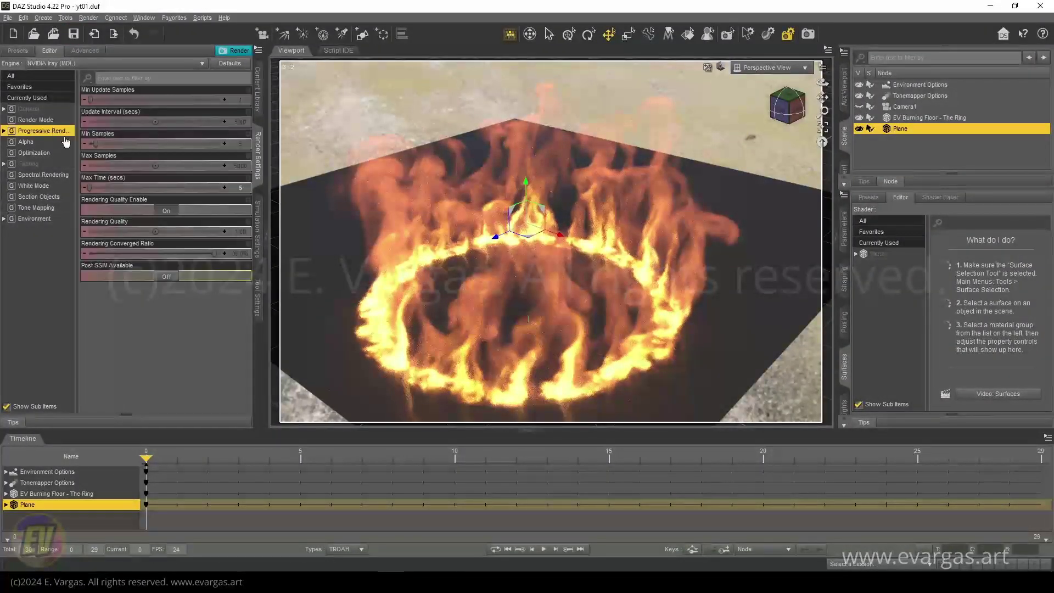
pyautogui.click(240, 187)
pyautogui.write('2')
pyautogui.press('Return')
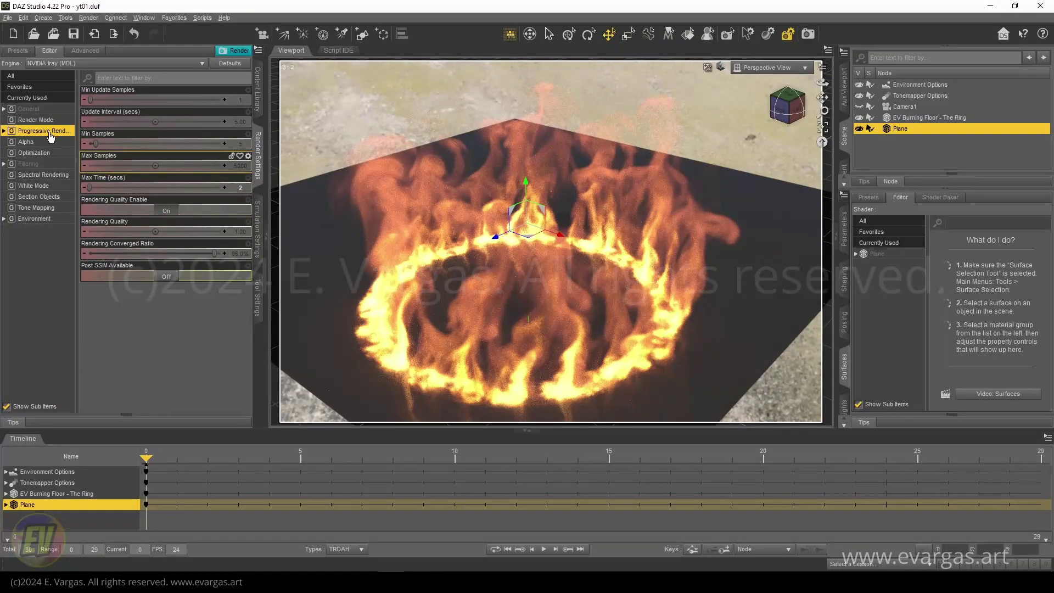
pyautogui.click(48, 110)
pyautogui.click(62, 120)
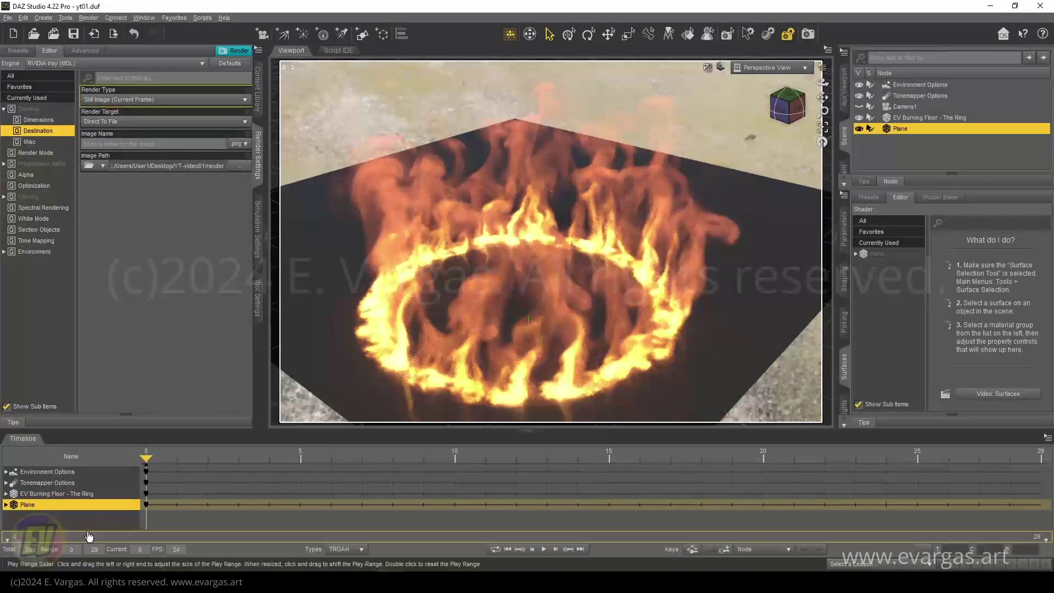
# Step: Set the timeline's total frames to 120 and select the EV Burning Floor - The Ring volume in the scene
pyautogui.click(941, 119)
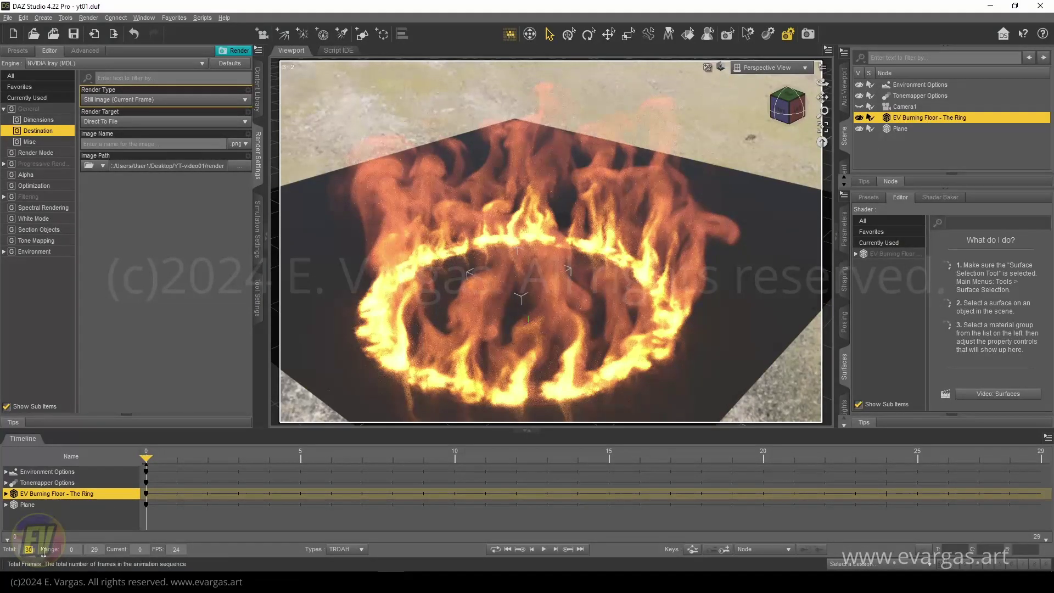
pyautogui.write('1')
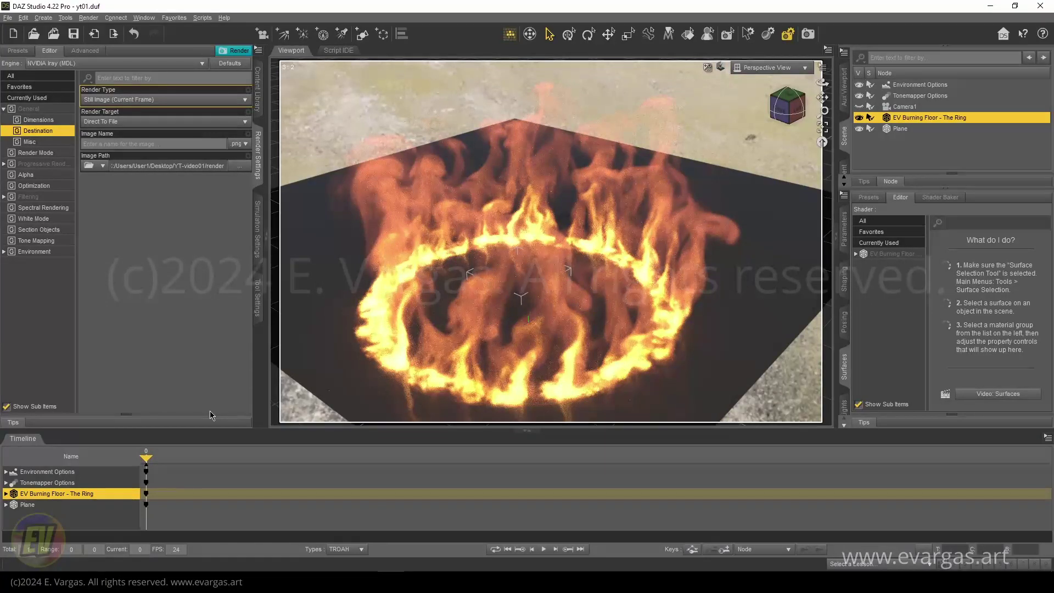
pyautogui.write('20')
pyautogui.press('Tab')
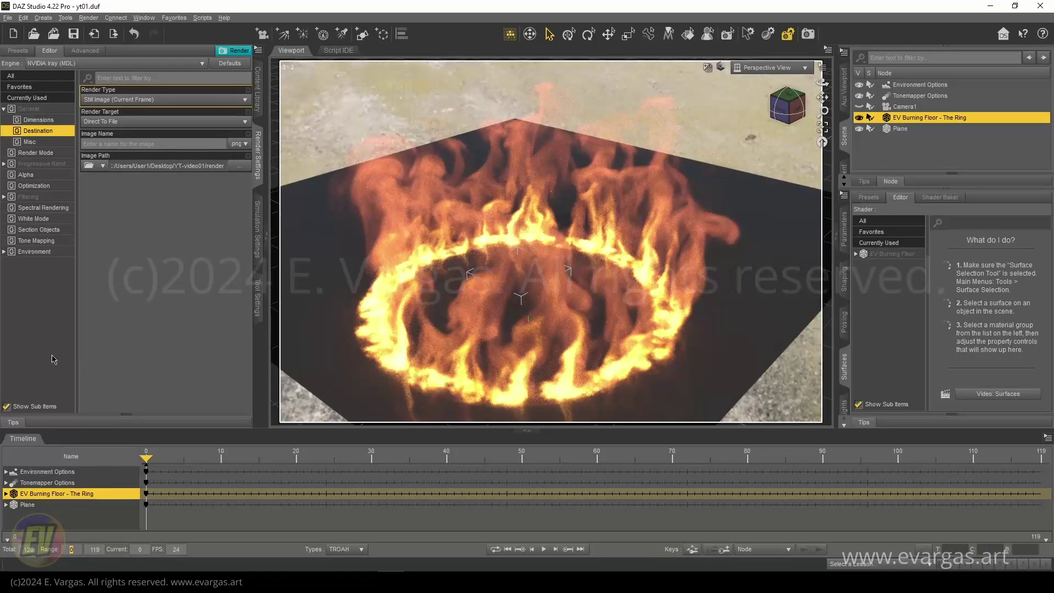
pyautogui.click(902, 129)
pyautogui.click(913, 120)
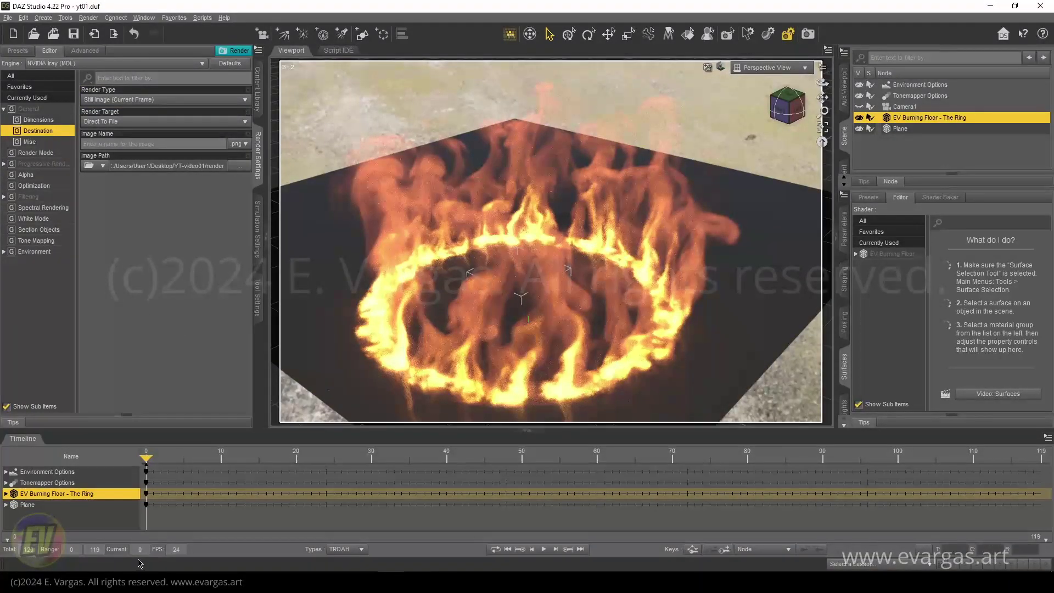
# Step: Save the scene, run the Render volume sequence script on the selected ring volume, and accept its prompt
pyautogui.click(73, 34)
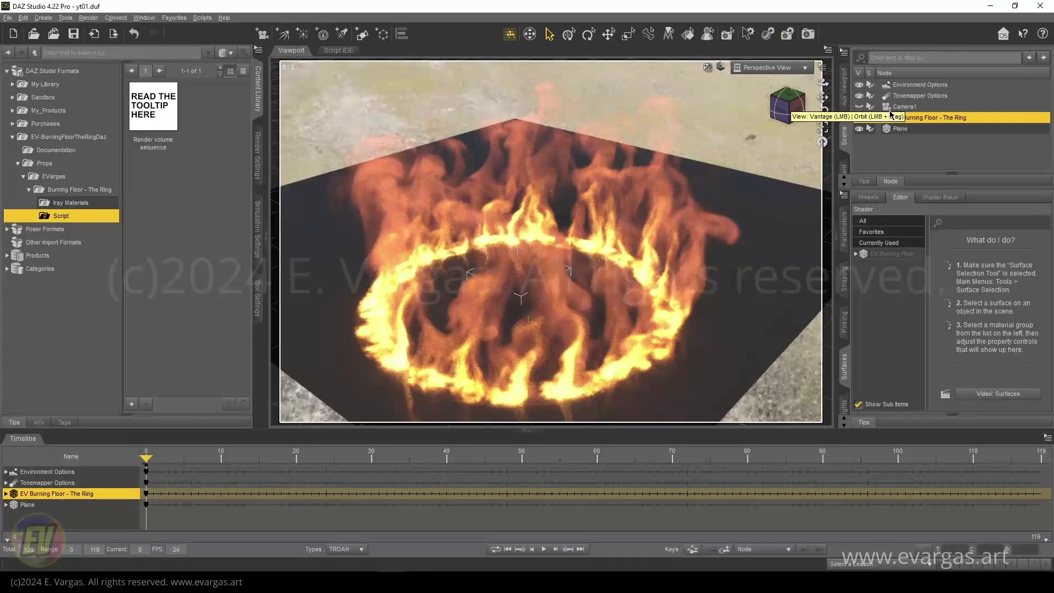
pyautogui.doubleClick(158, 114)
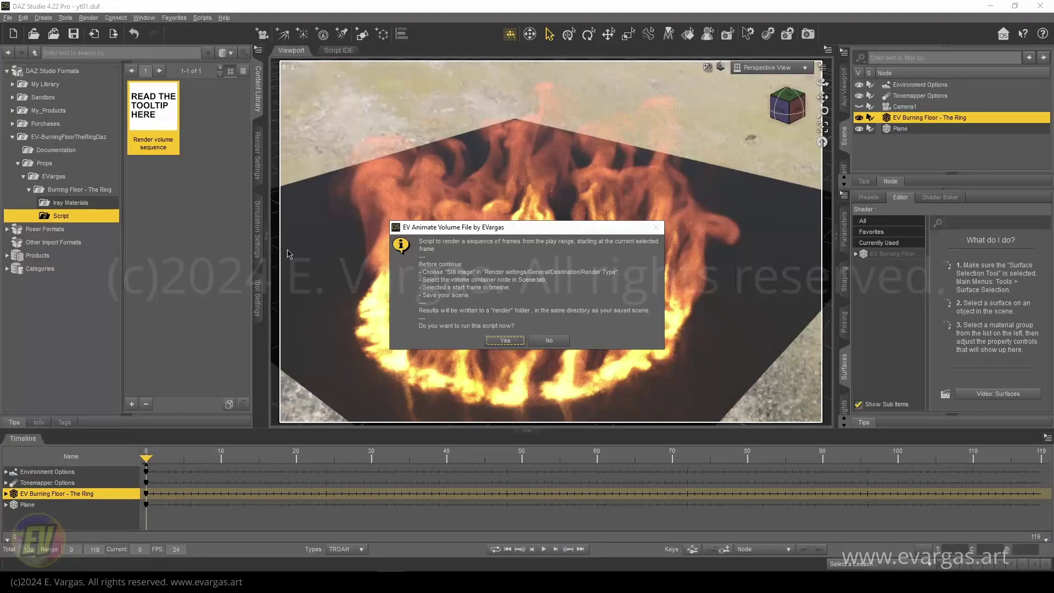
pyautogui.click(505, 342)
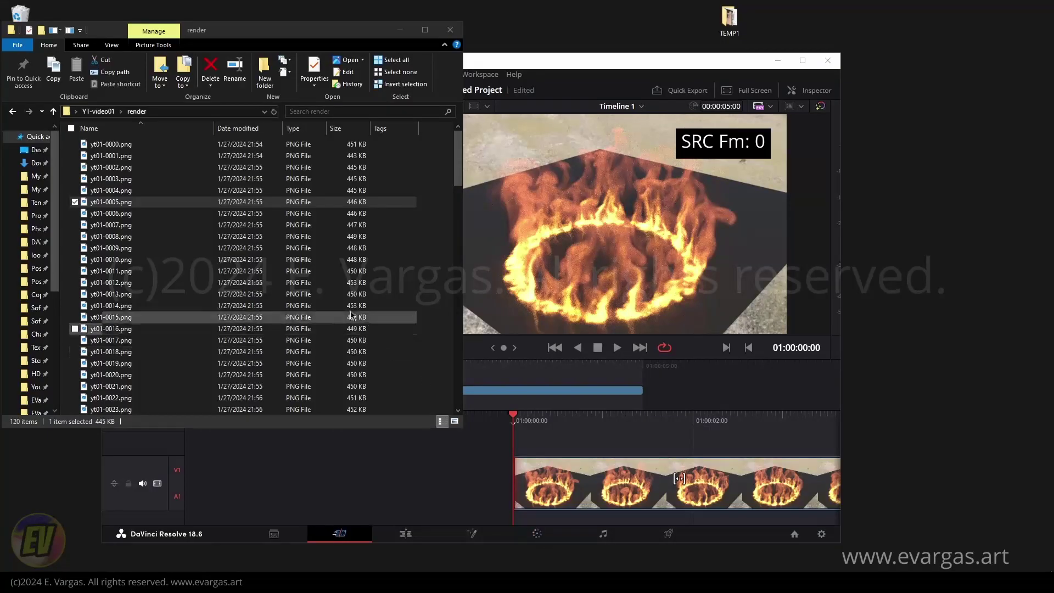
# Step: Review the rendered PNG sequence in the render folder and show the Dimensions column to check the image sizes
pyautogui.click(155, 156)
pyautogui.moveTo(459, 160); pyautogui.dragTo(486, 143)
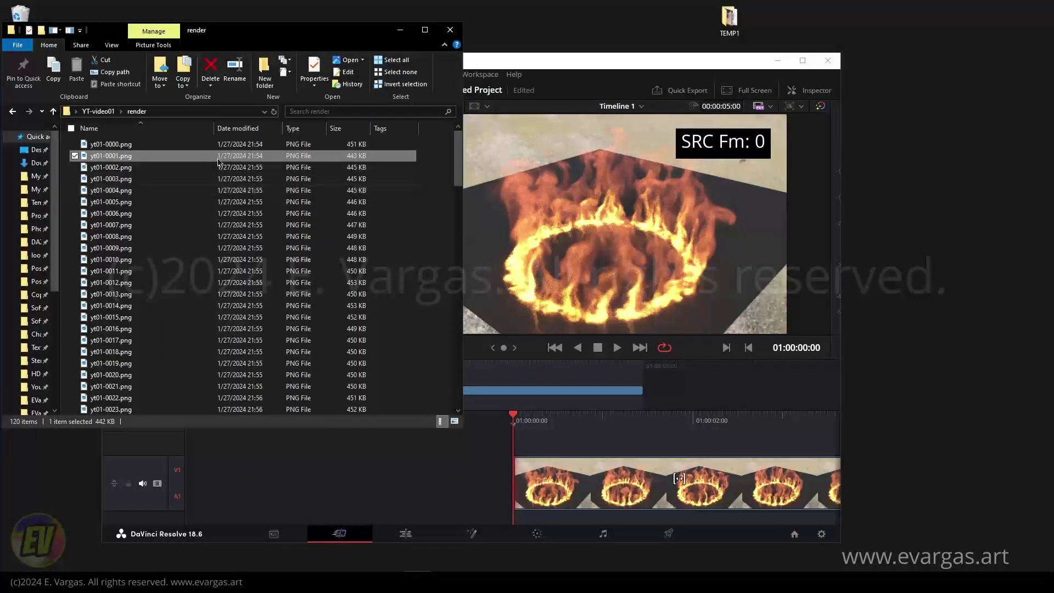
pyautogui.rightClick(247, 130)
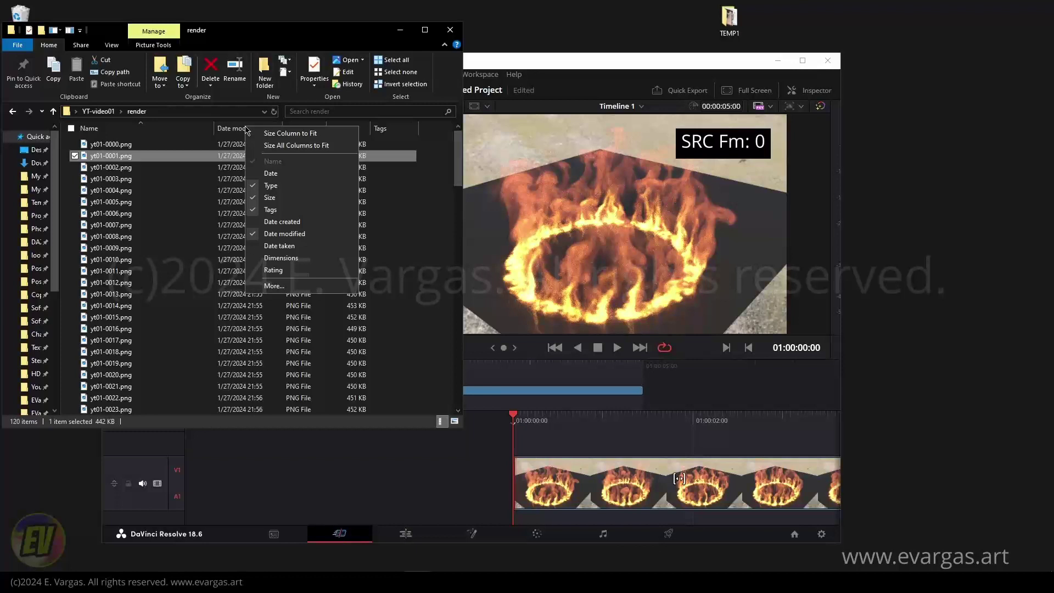
pyautogui.click(286, 247)
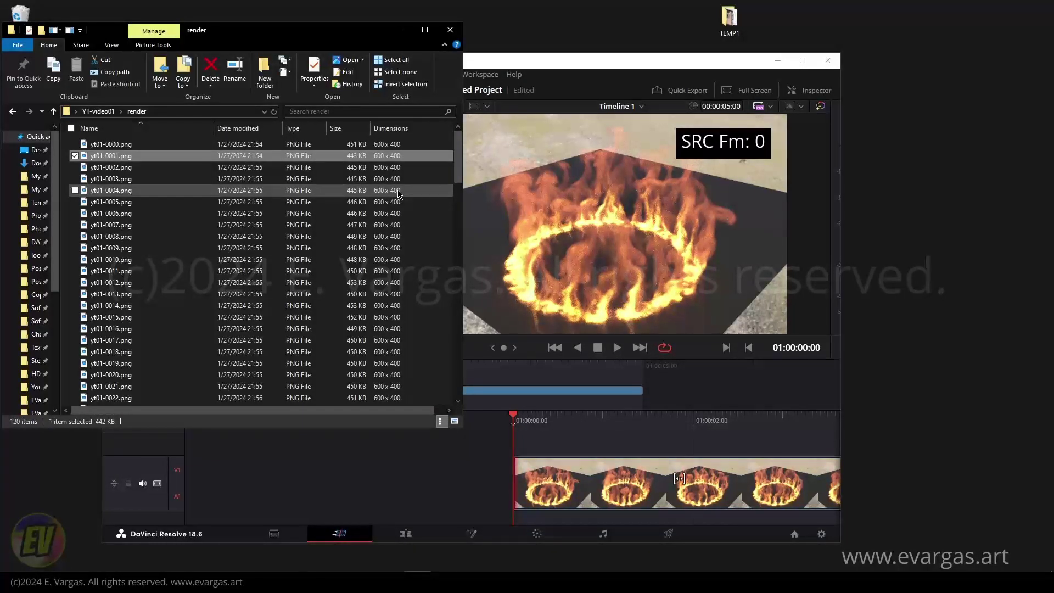
# Step: Switch to DaVinci Resolve and play Timeline 1 to preview the rendered fire sequence
pyautogui.click(536, 62)
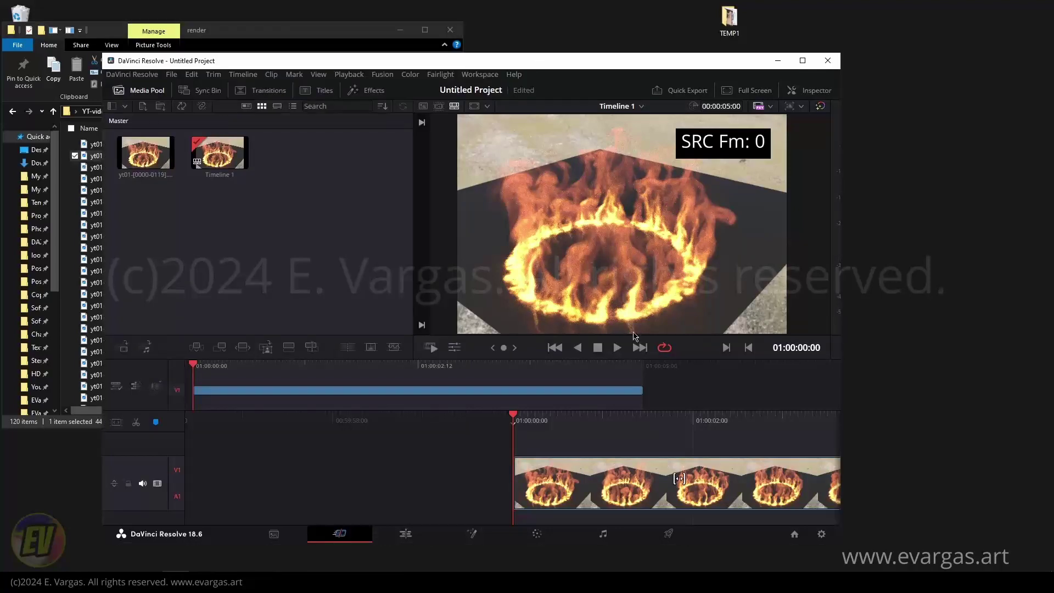
pyautogui.click(617, 349)
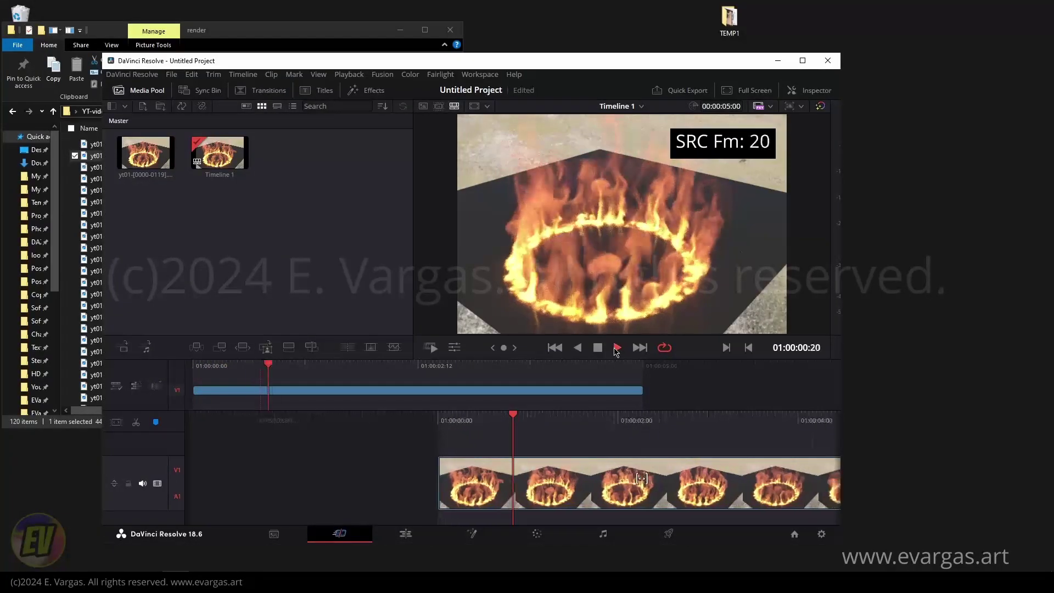